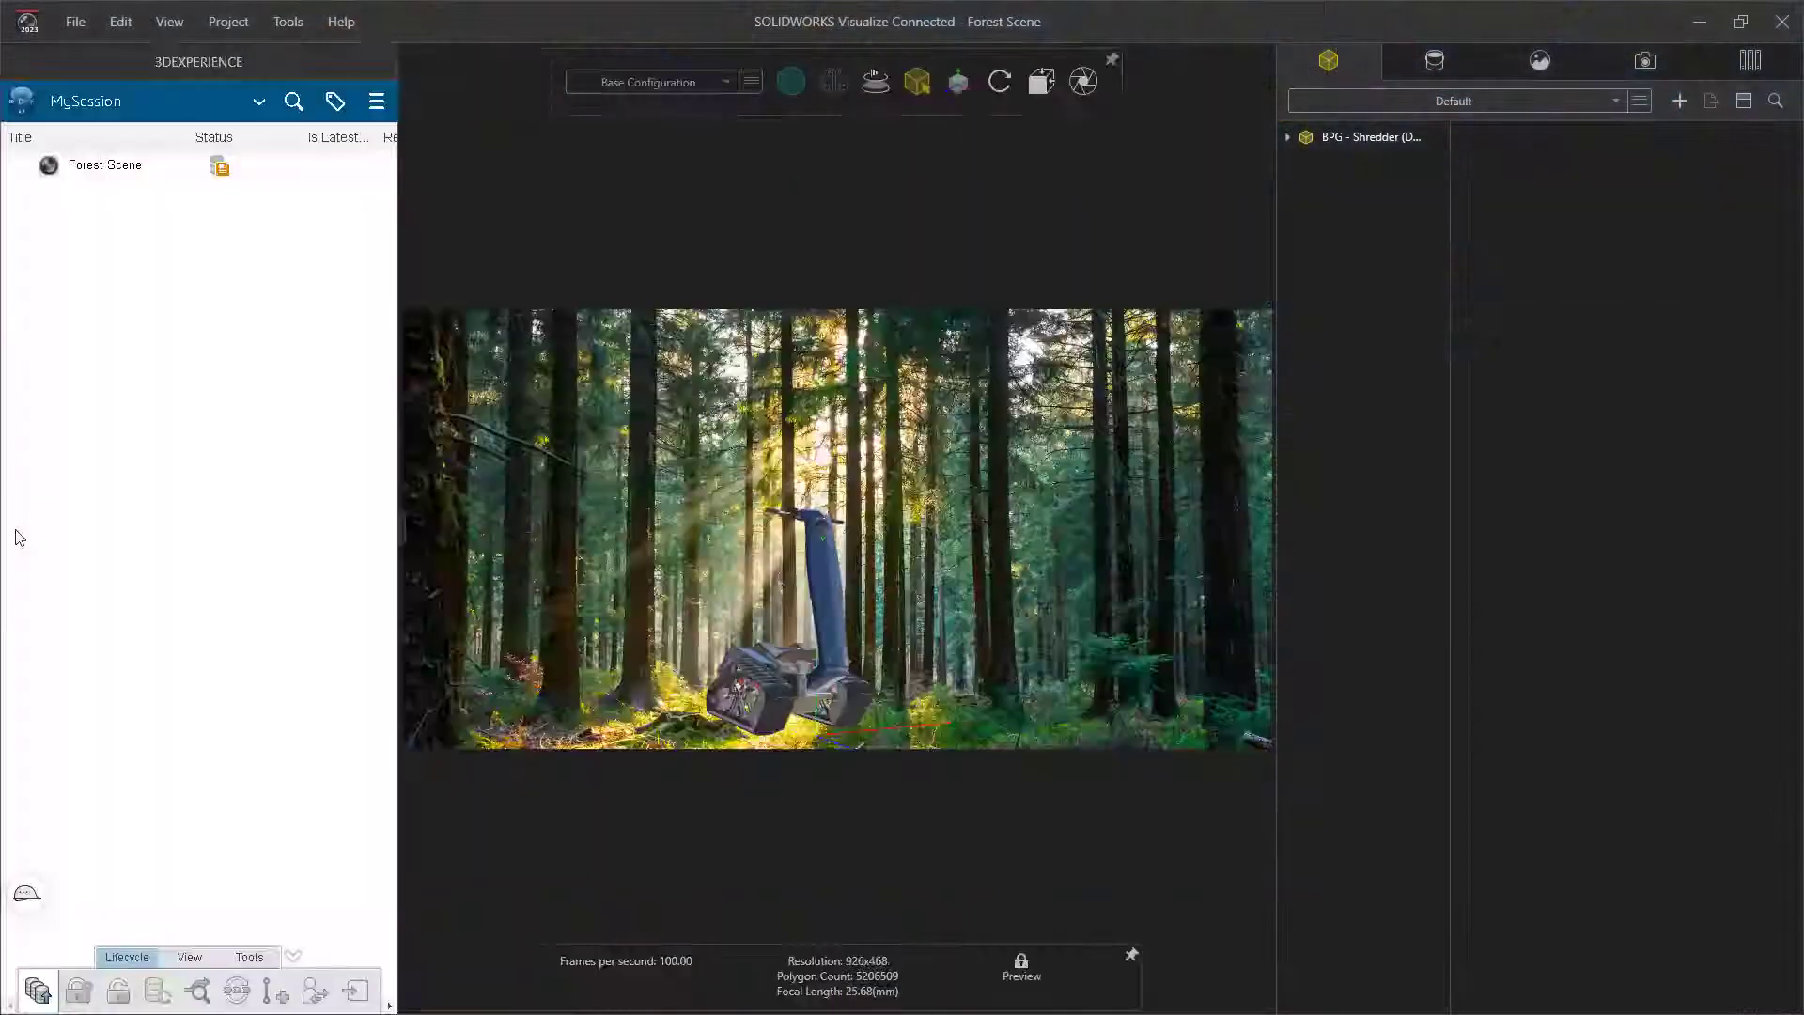
# Search 3DEXPERIENCE for 'shredder' and drag BPG - Shredder in, keeping Component/Part/Body grouping.
pyautogui.click(292, 104)
pyautogui.write('shredder')
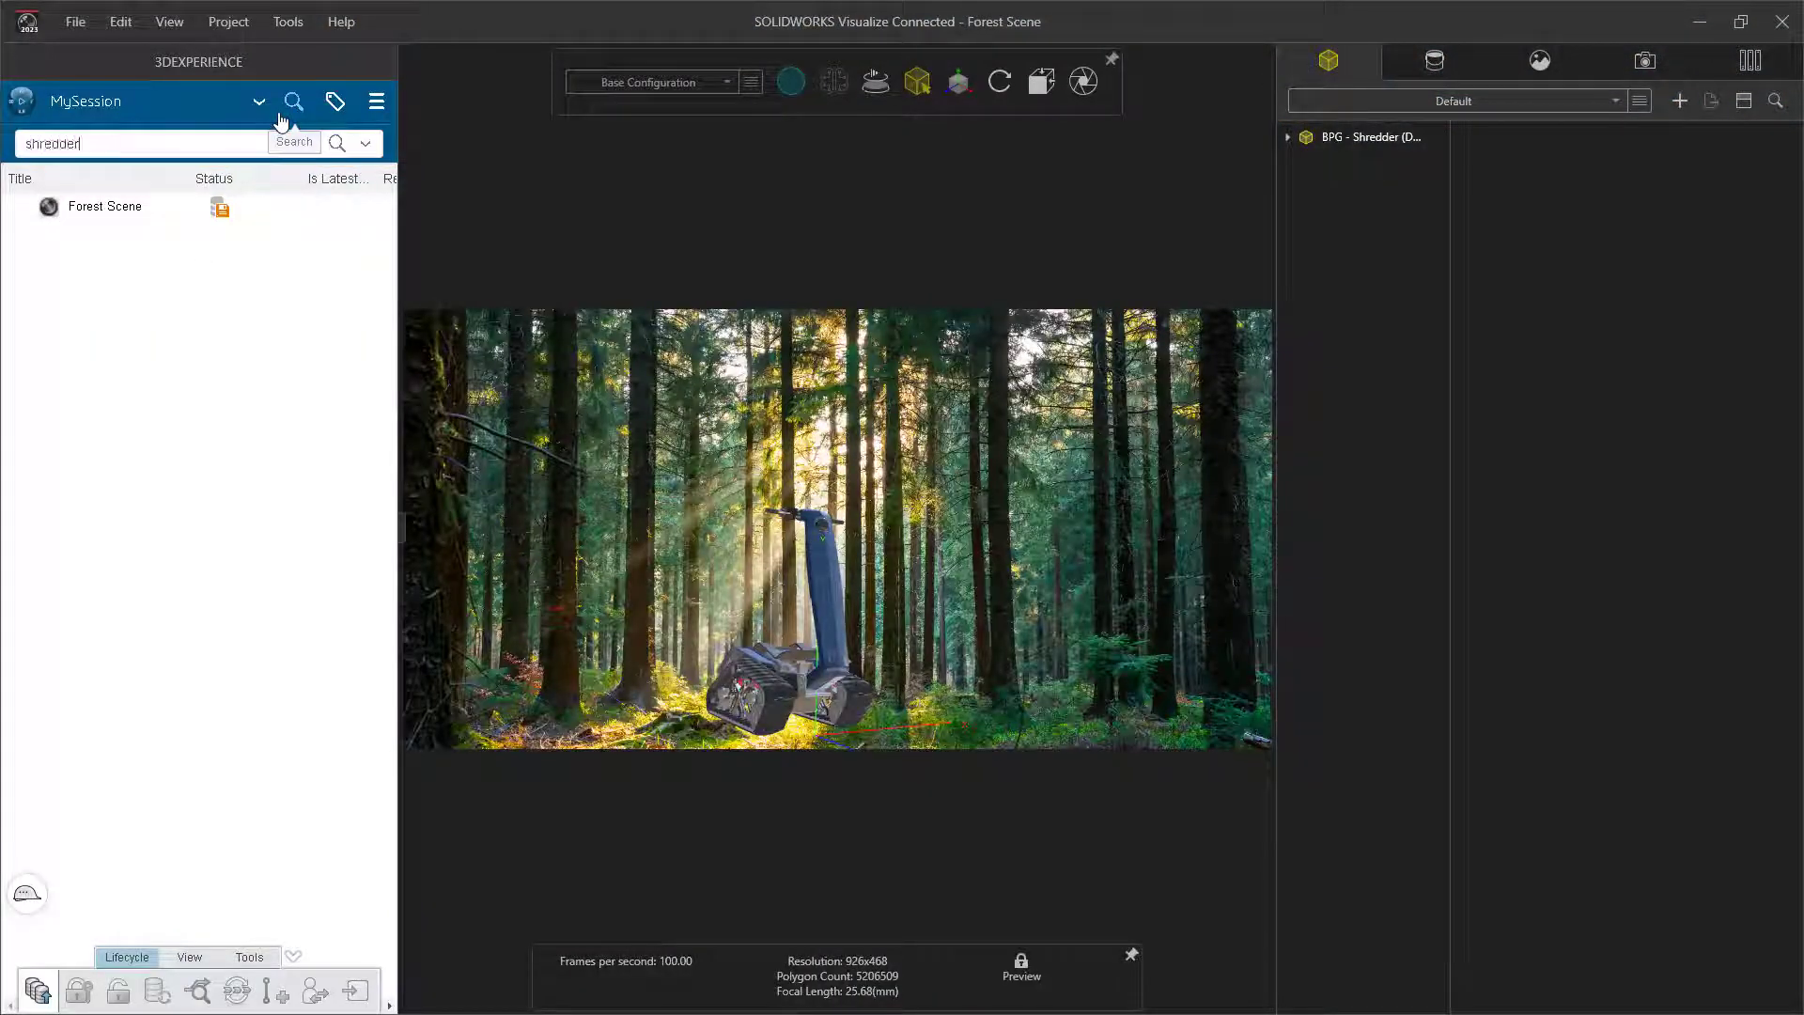
pyautogui.press('Return')
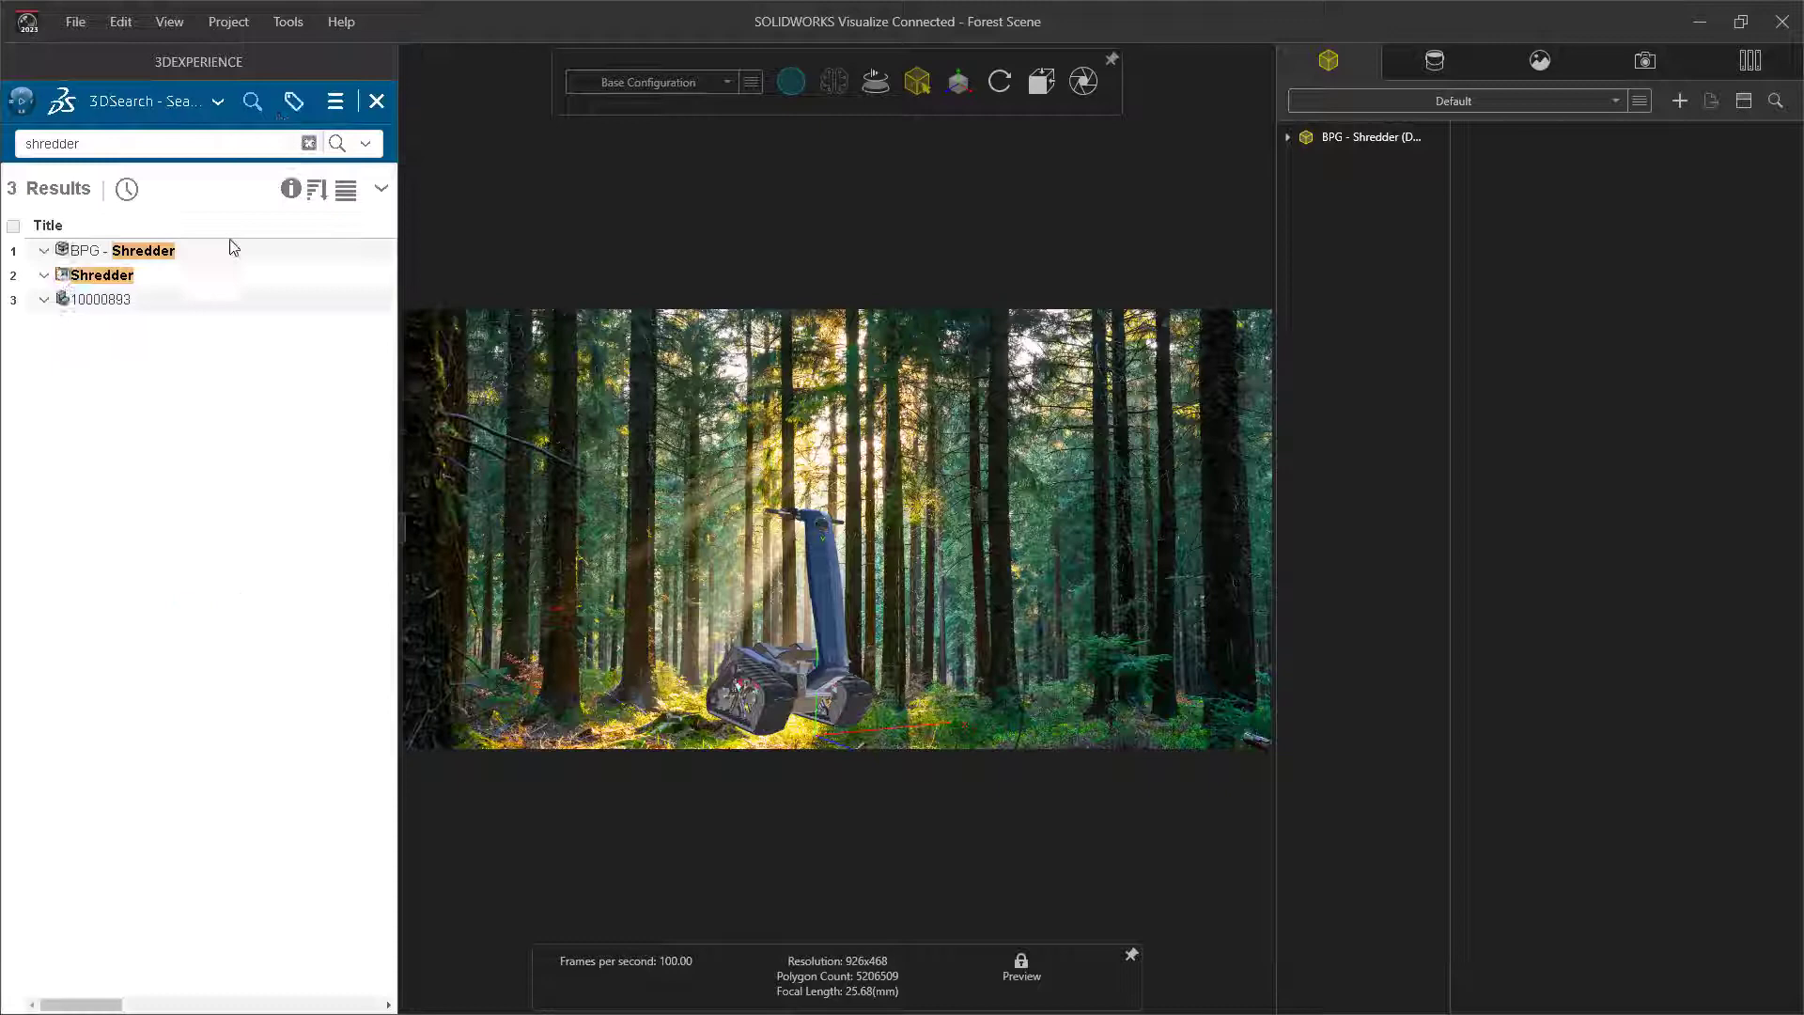
pyautogui.click(227, 250)
pyautogui.moveTo(530, 410); pyautogui.dragTo(510, 438)
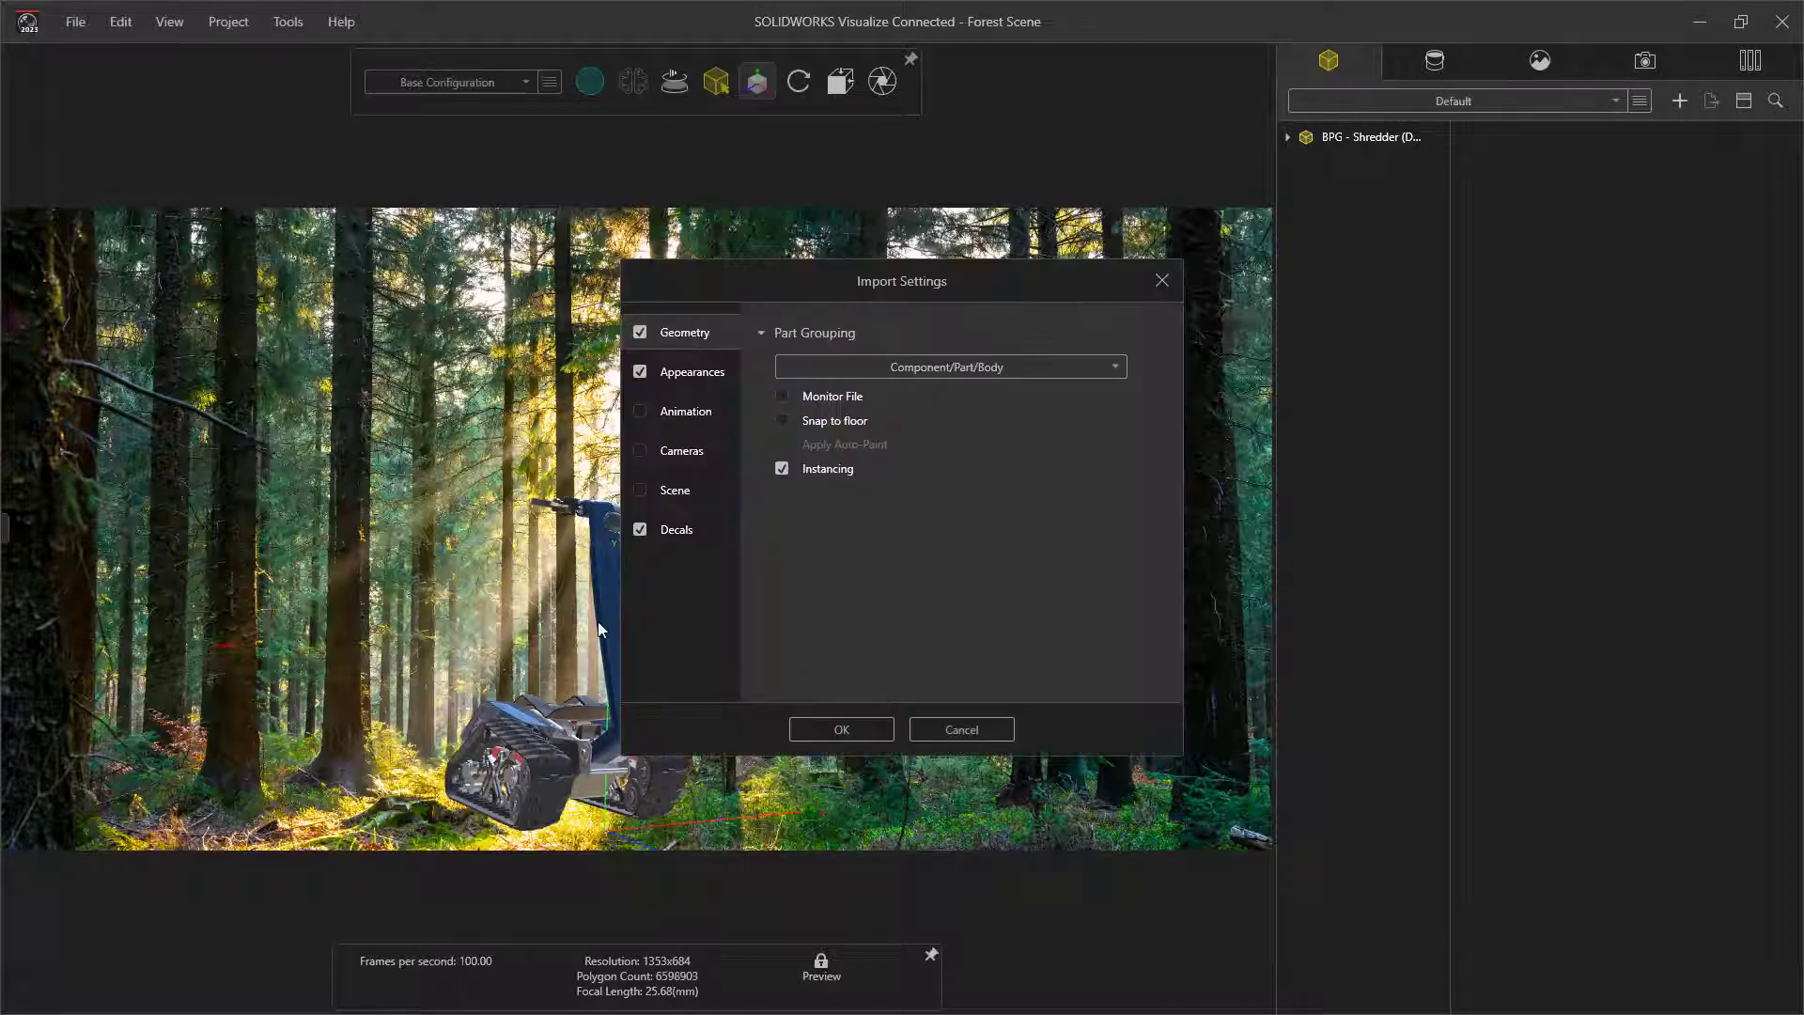
pyautogui.click(1102, 373)
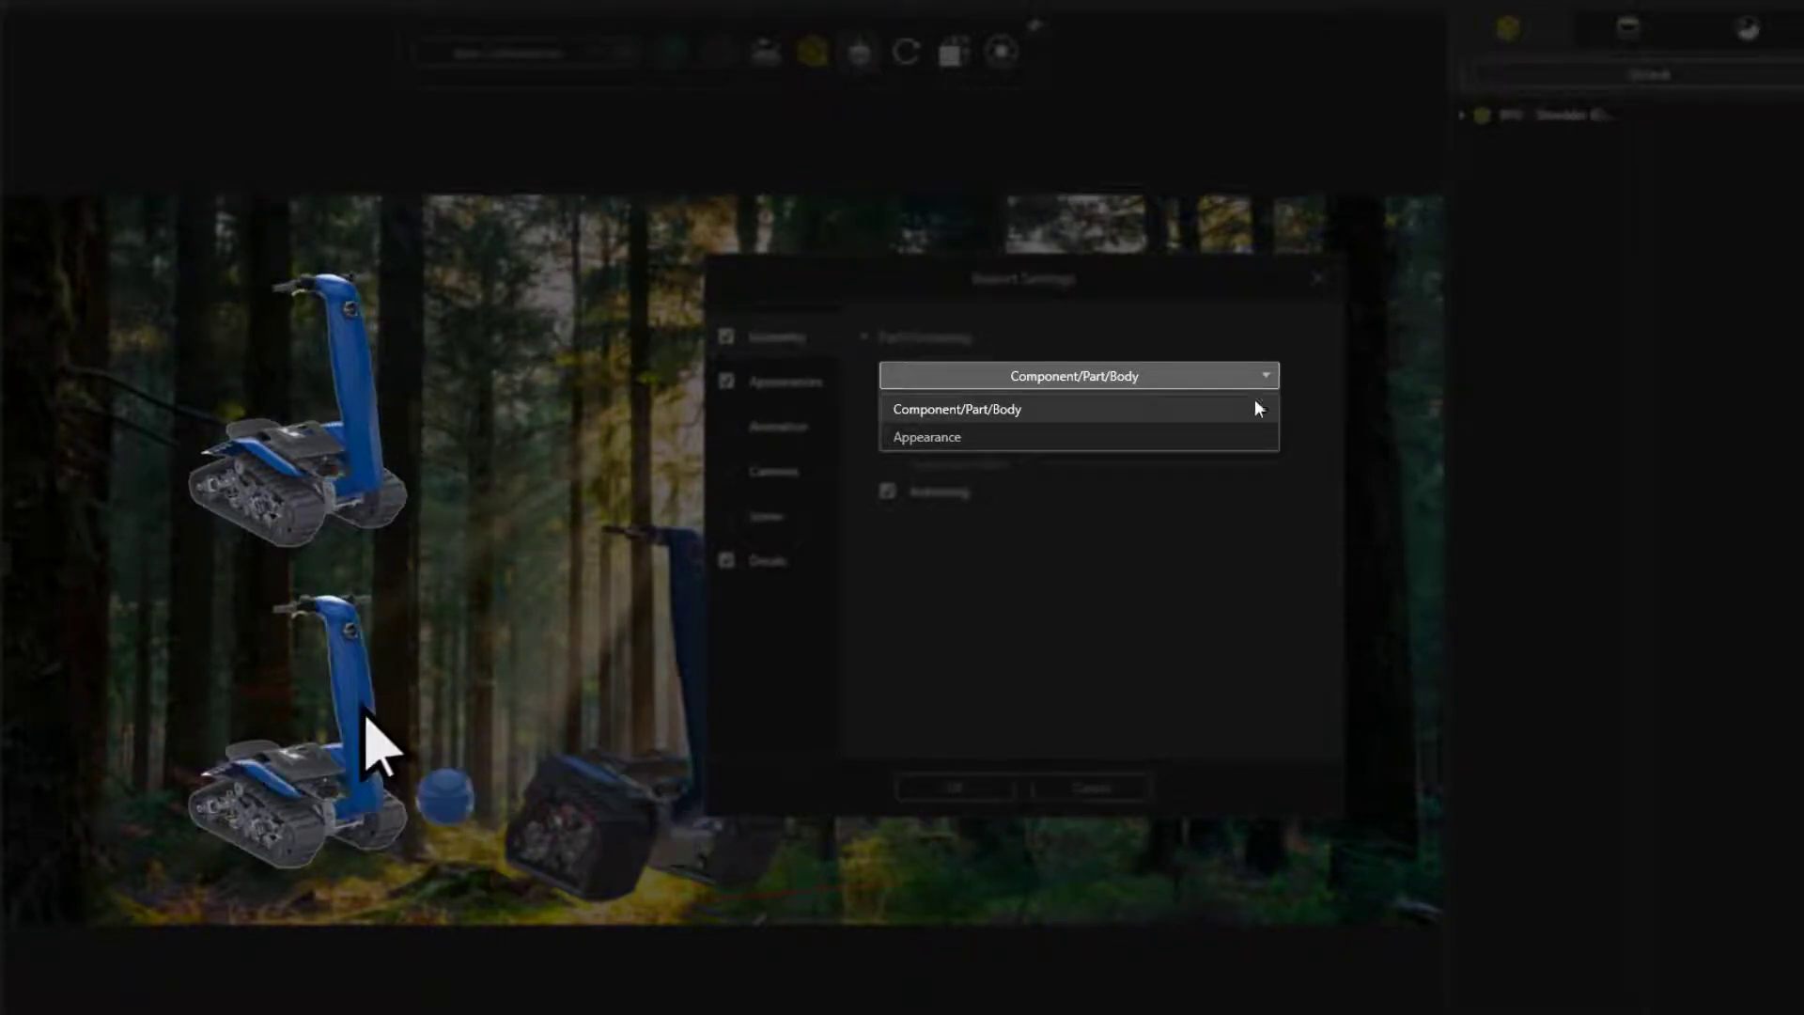
pyautogui.click(1256, 411)
# Import the second shredder, then rotate and move it to the right of the first.
pyautogui.click(994, 789)
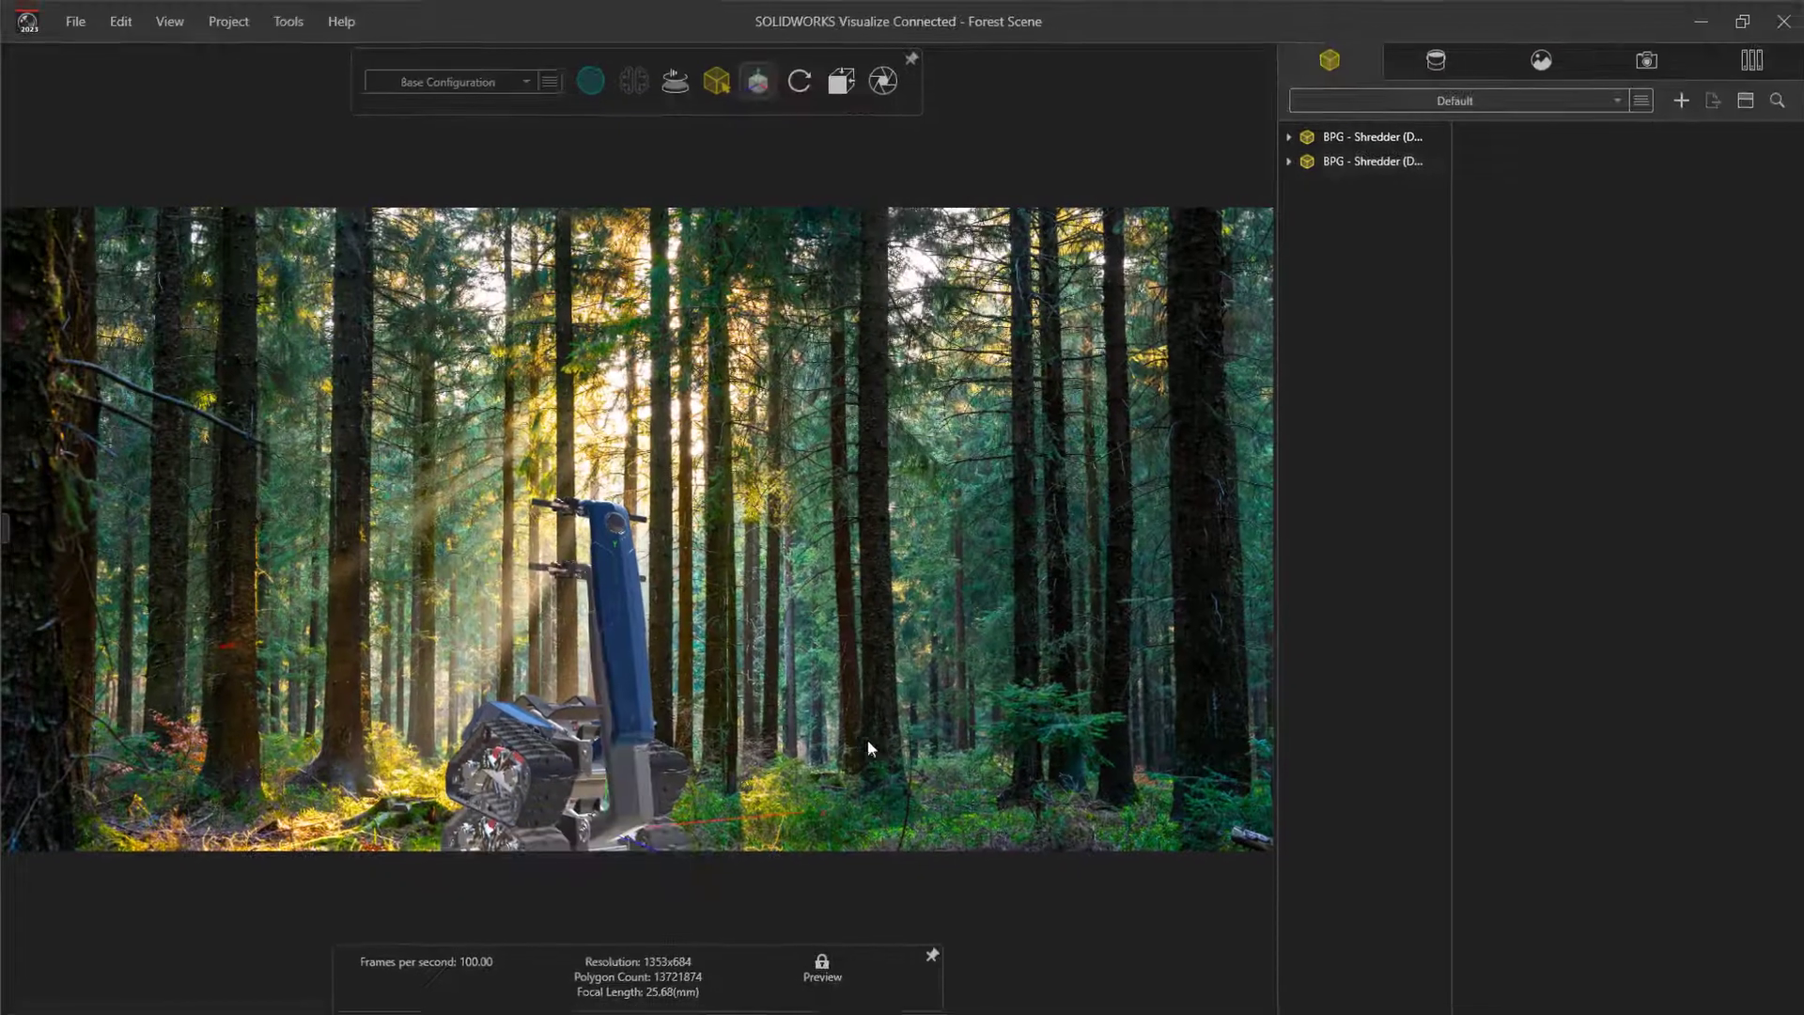
pyautogui.click(613, 637)
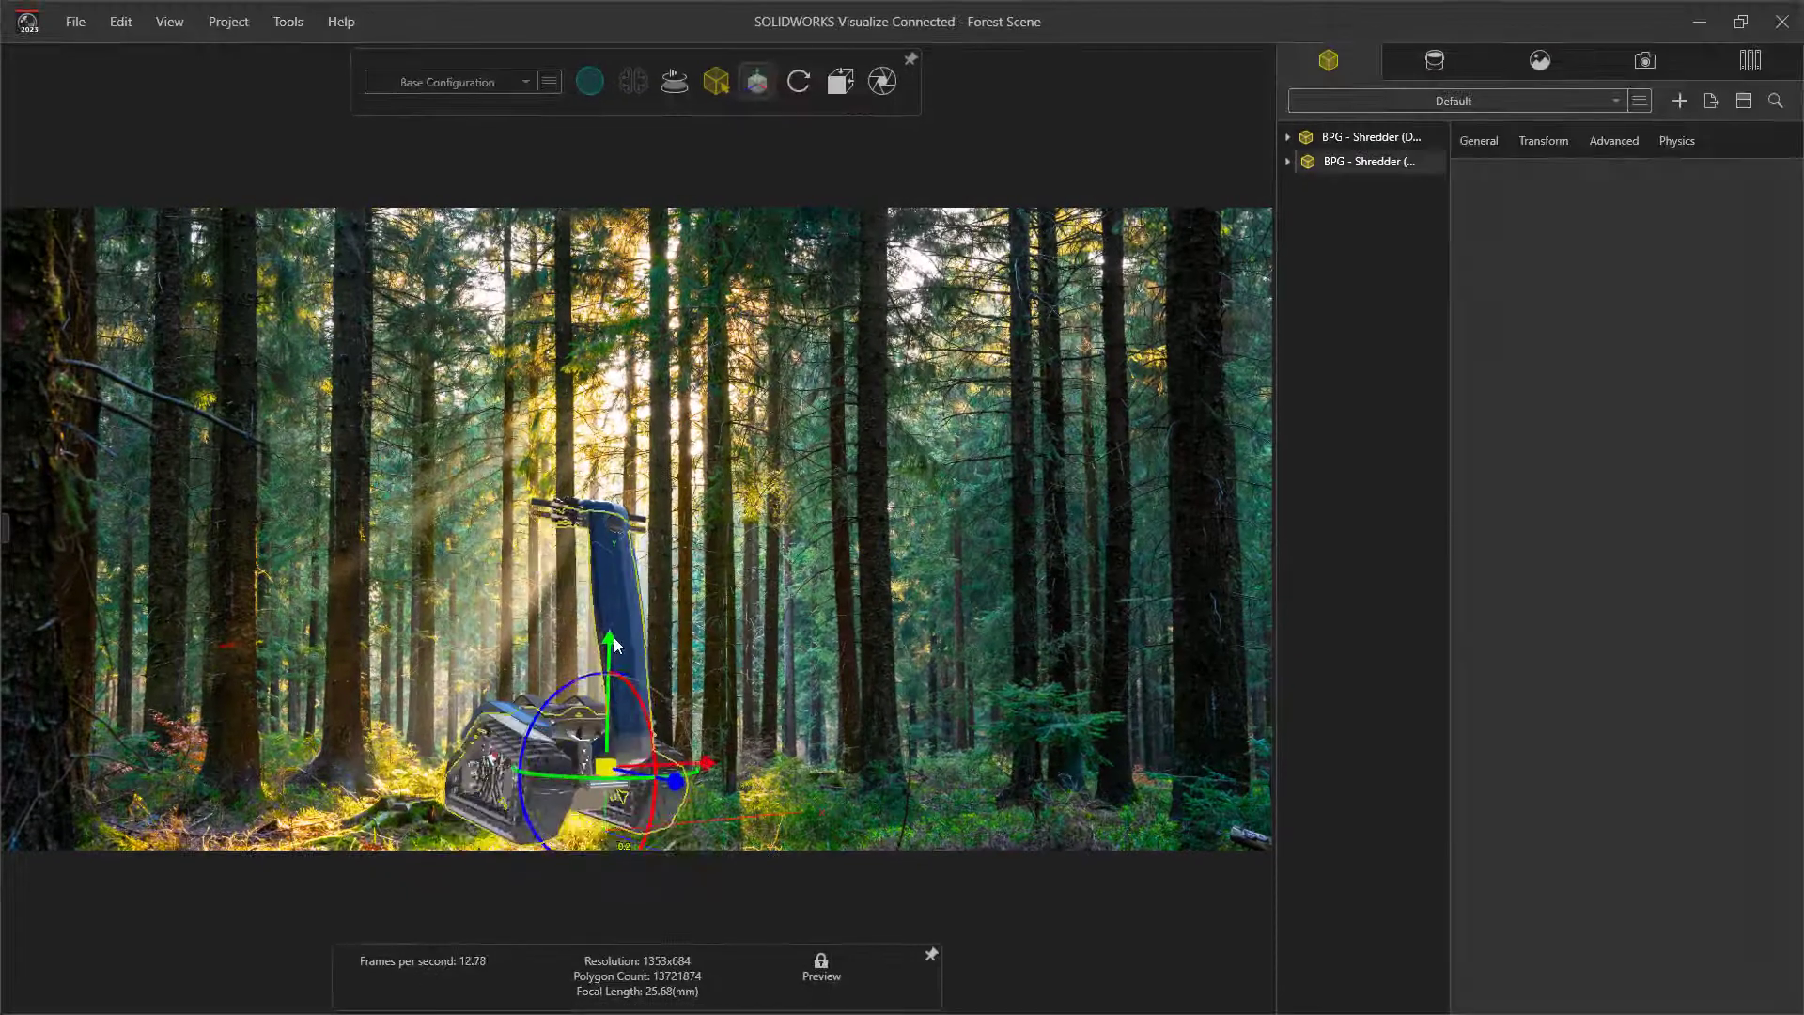
pyautogui.moveTo(616, 628)
pyautogui.mouseDown()
pyautogui.moveTo(820, 747)
pyautogui.moveTo(727, 758)
pyautogui.moveTo(848, 777)
pyautogui.mouseUp()
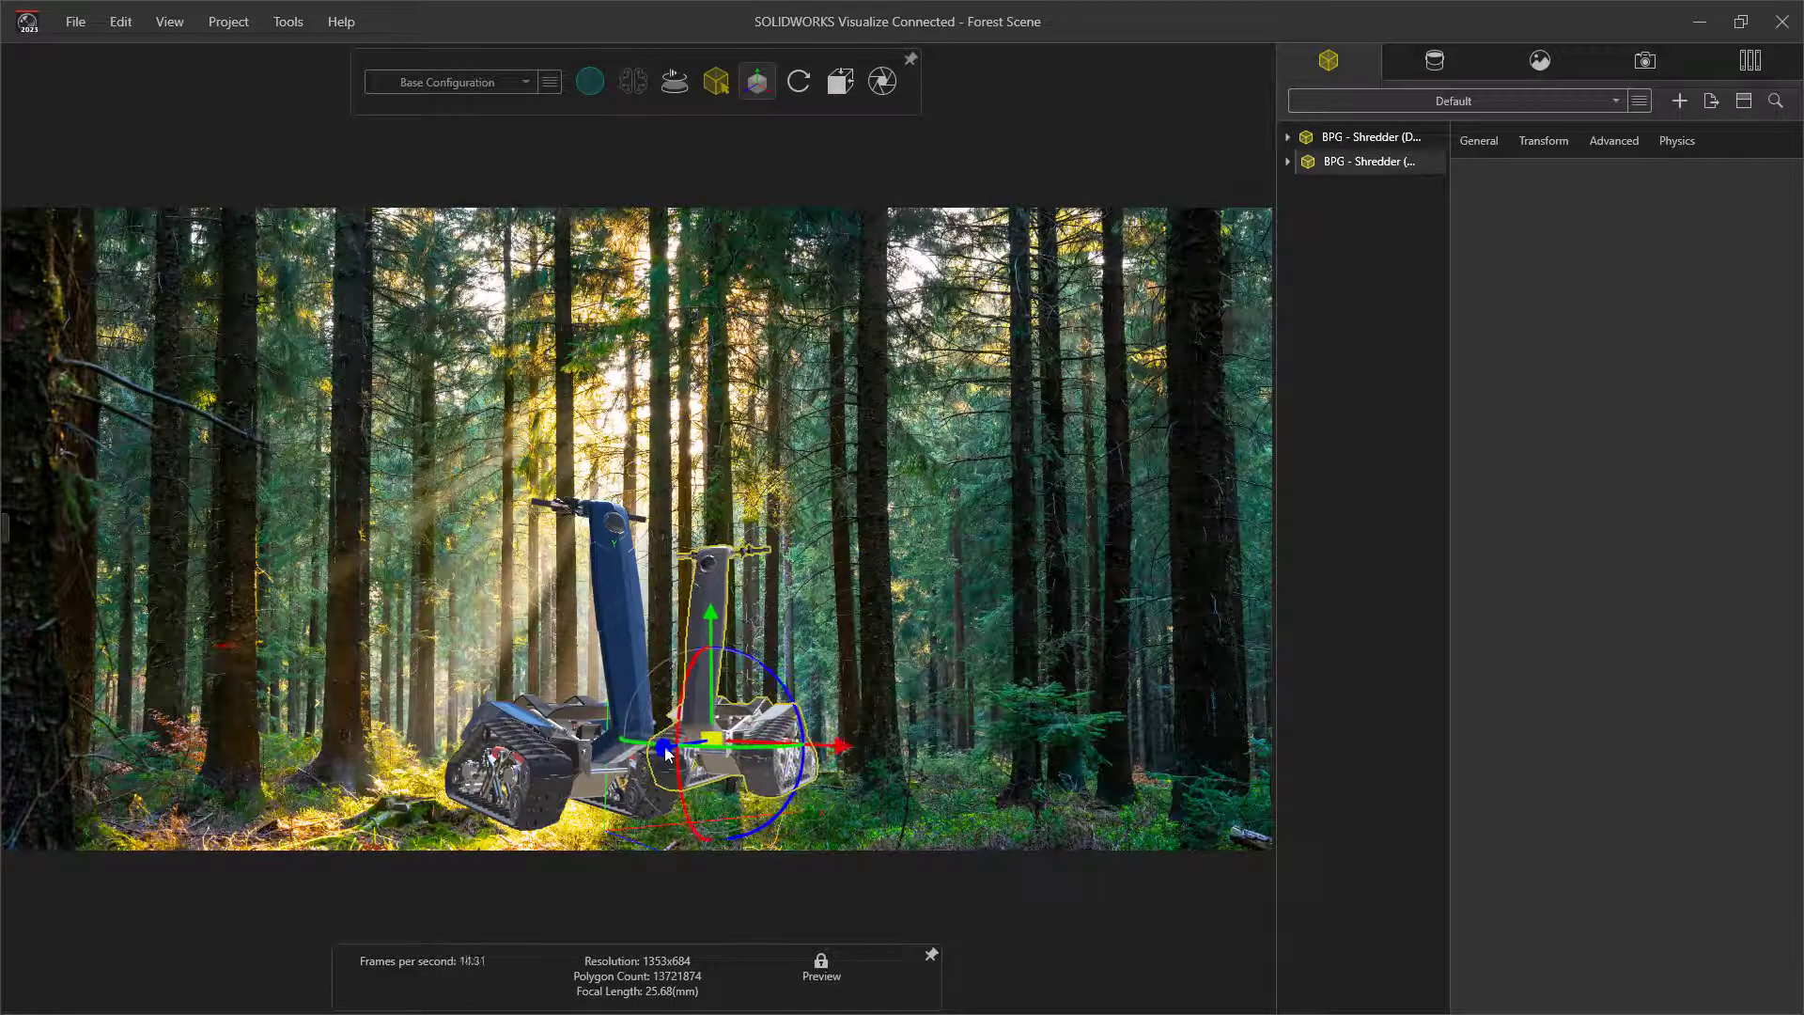
pyautogui.click(850, 777)
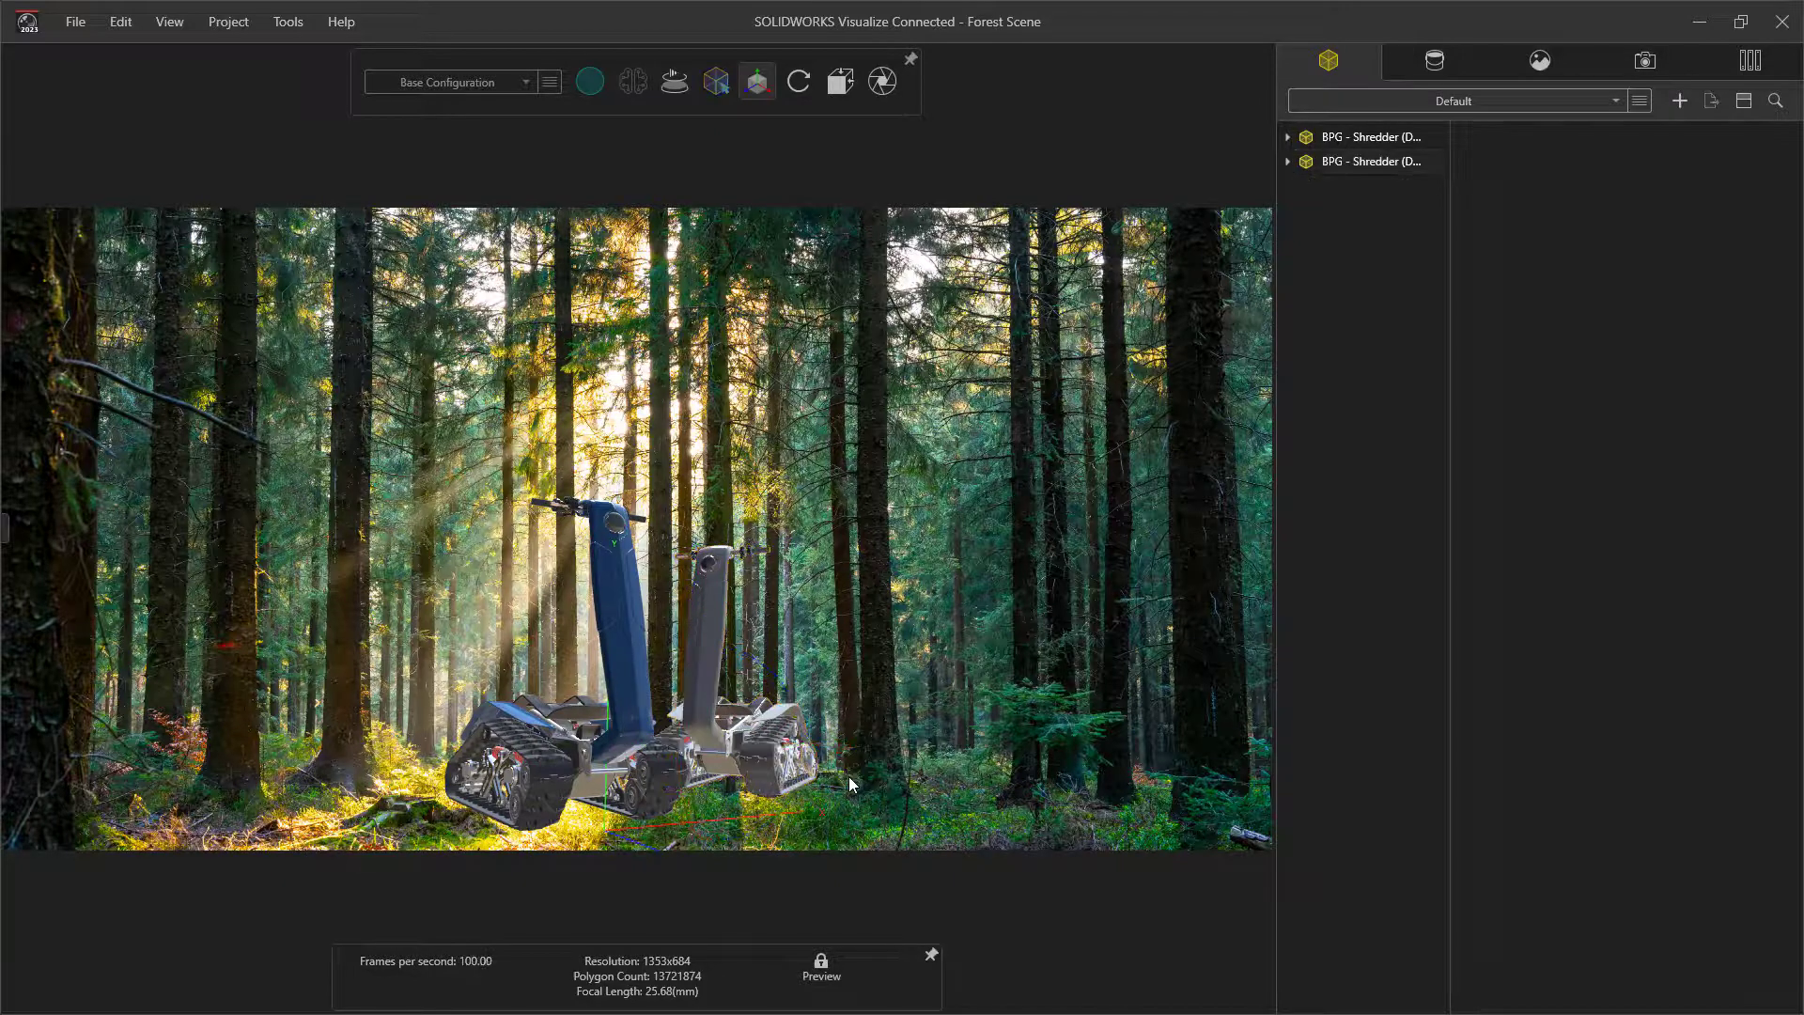
# Rotate part 10000259-1 of the grey shredder about its X axis.
pyautogui.click(701, 664)
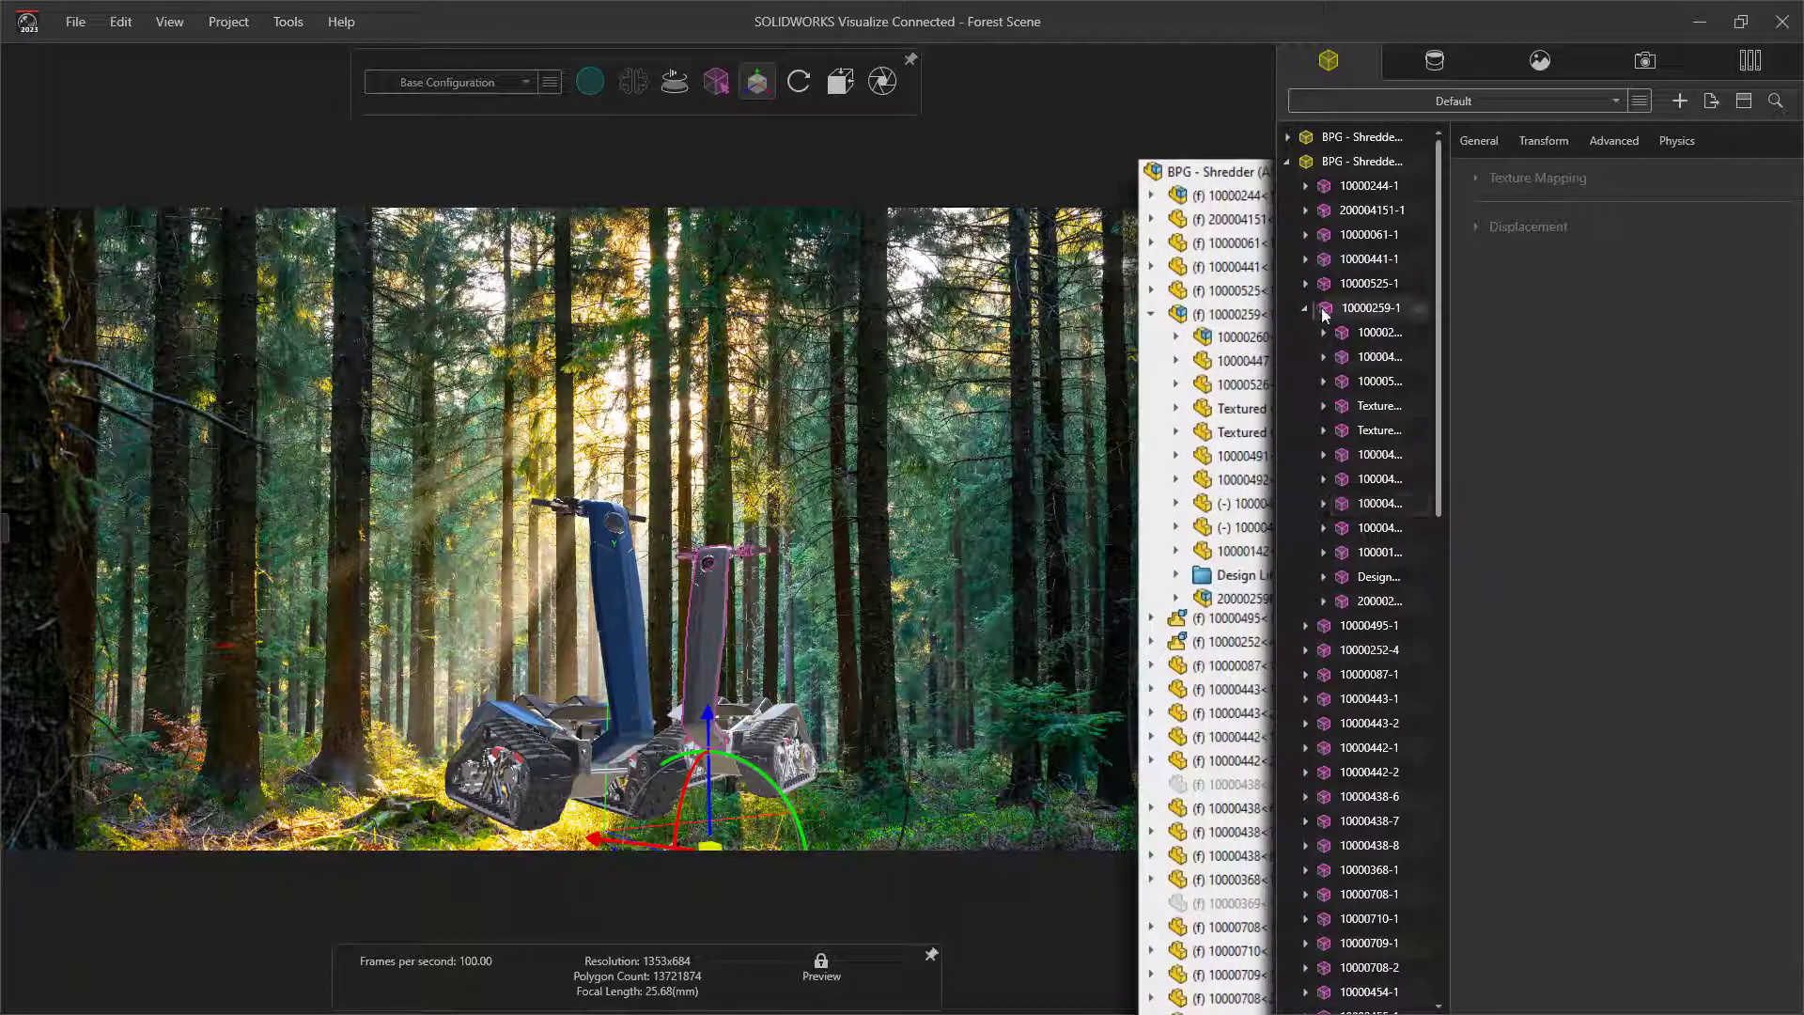
pyautogui.moveTo(1371, 308)
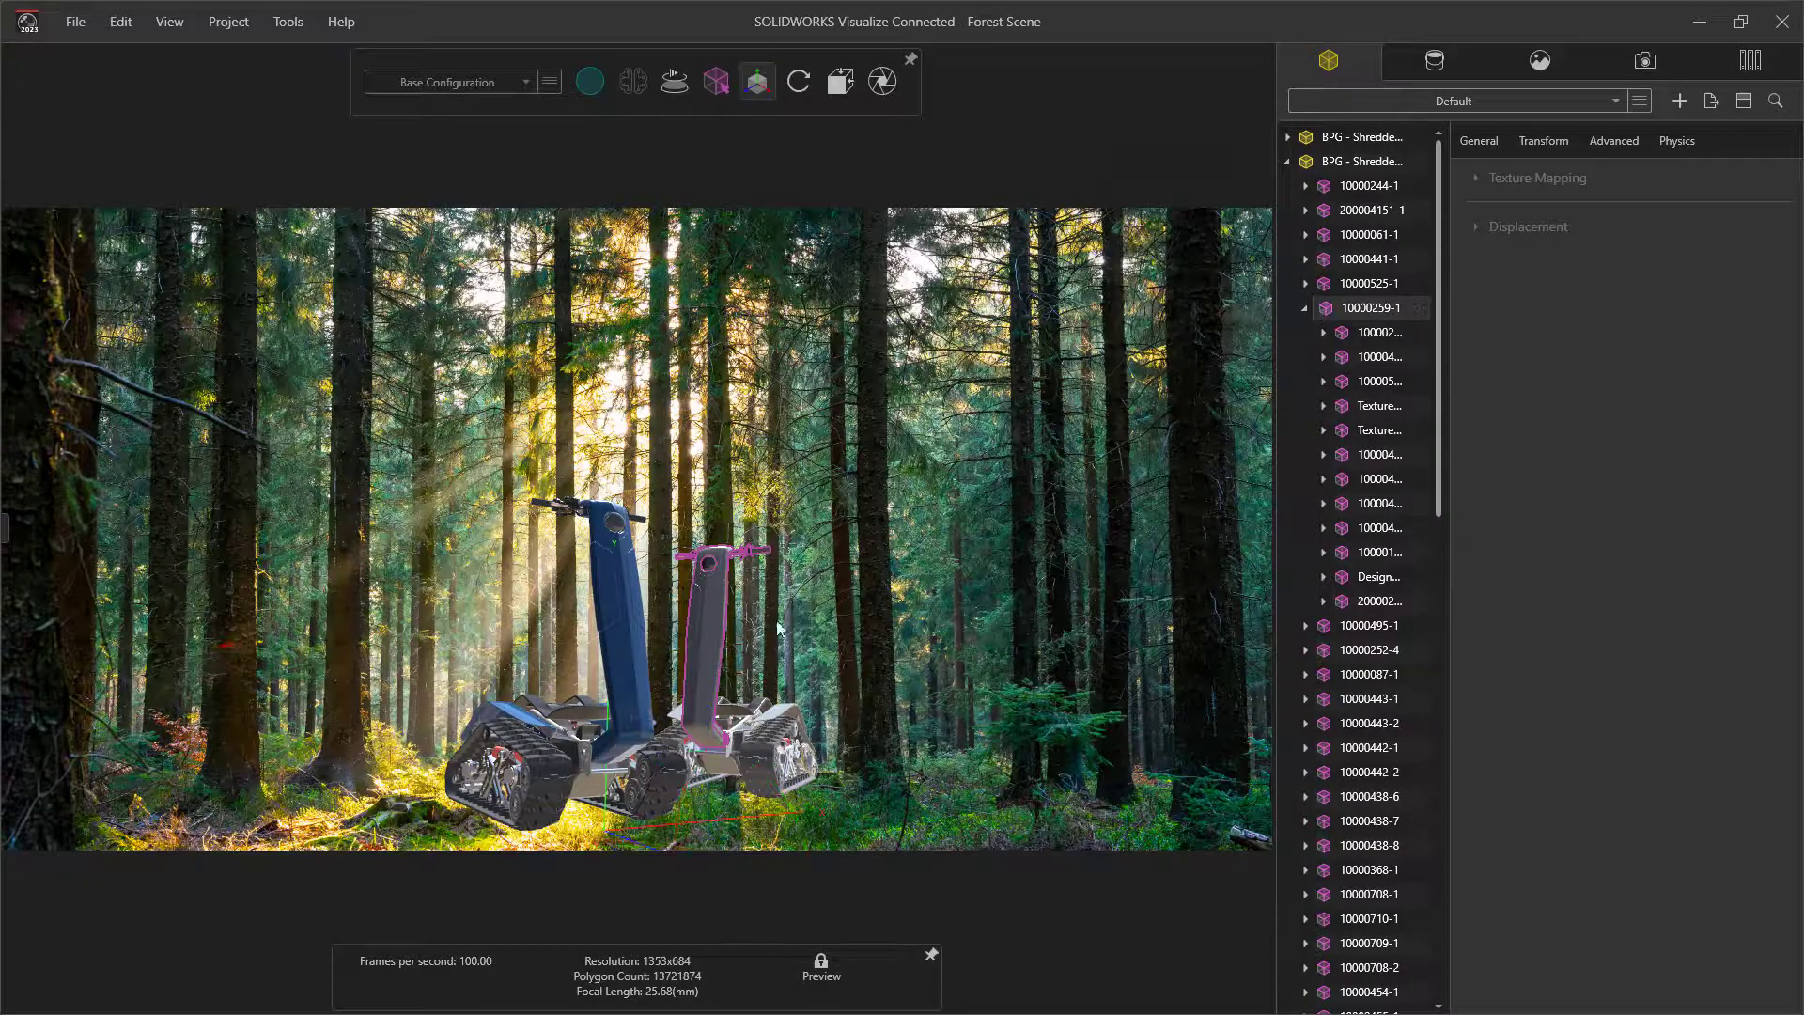
pyautogui.click(716, 653)
pyautogui.moveTo(696, 664); pyautogui.dragTo(853, 534)
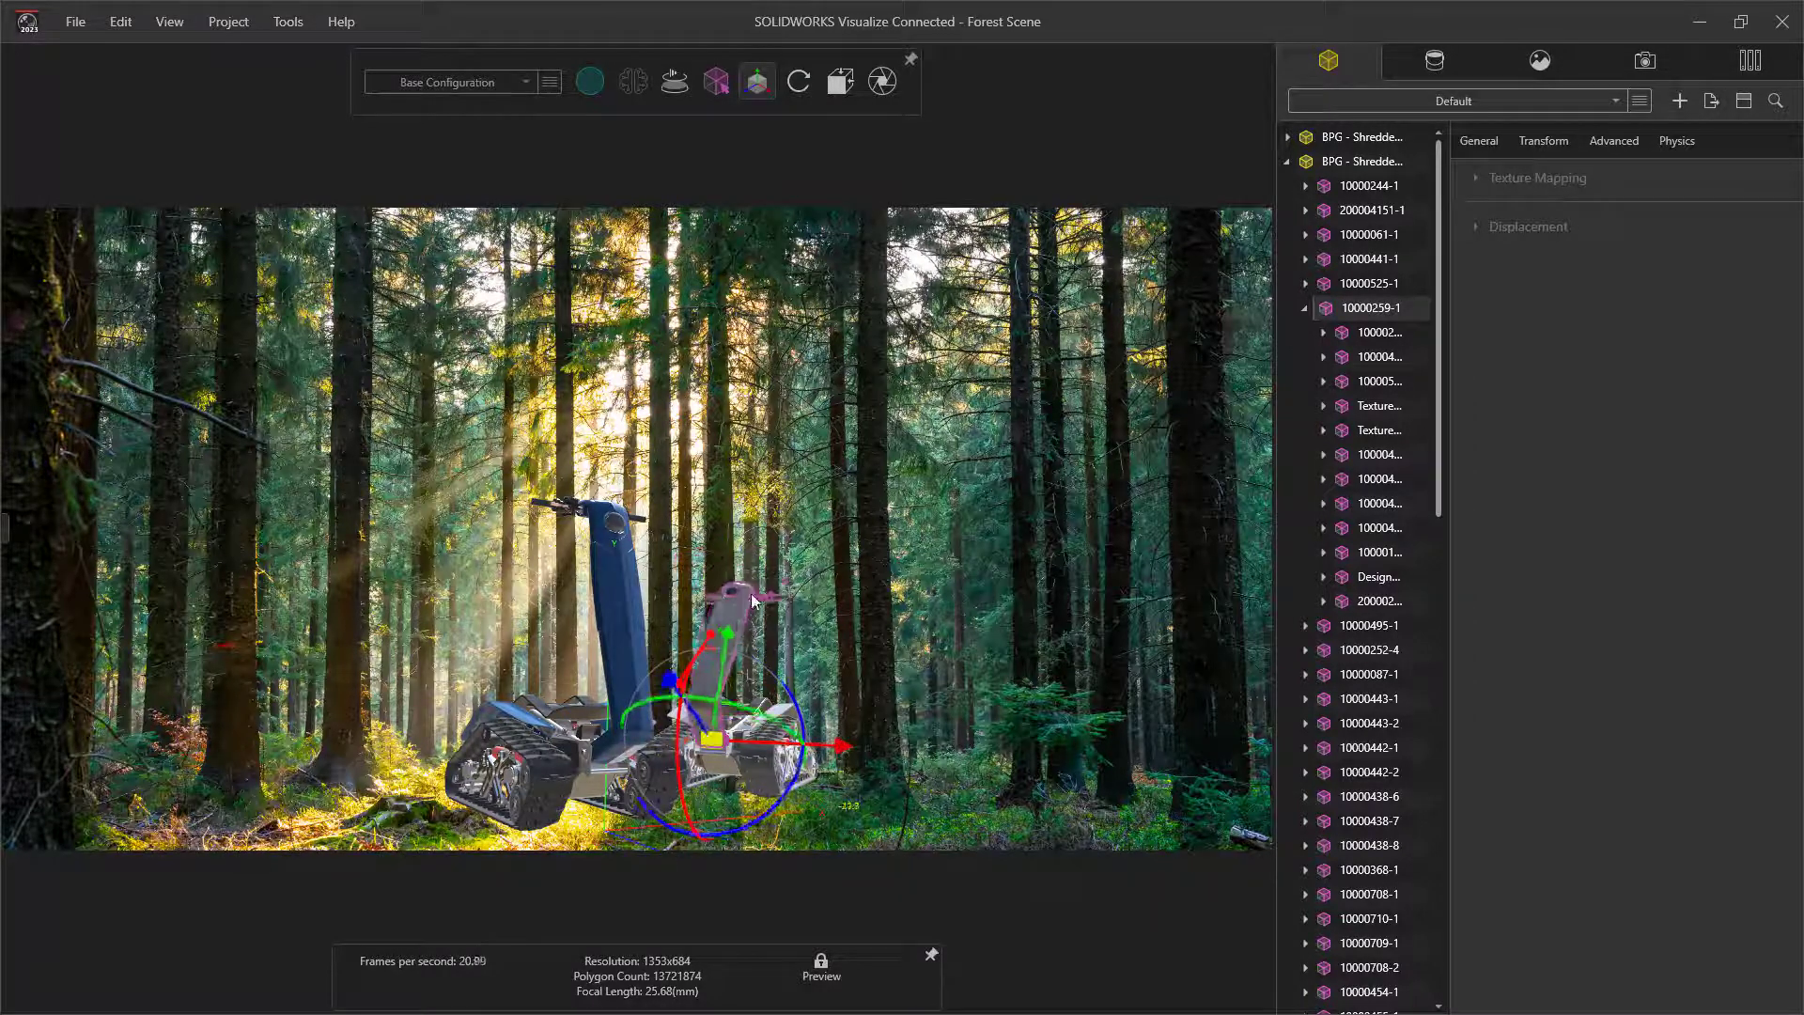
pyautogui.click(853, 533)
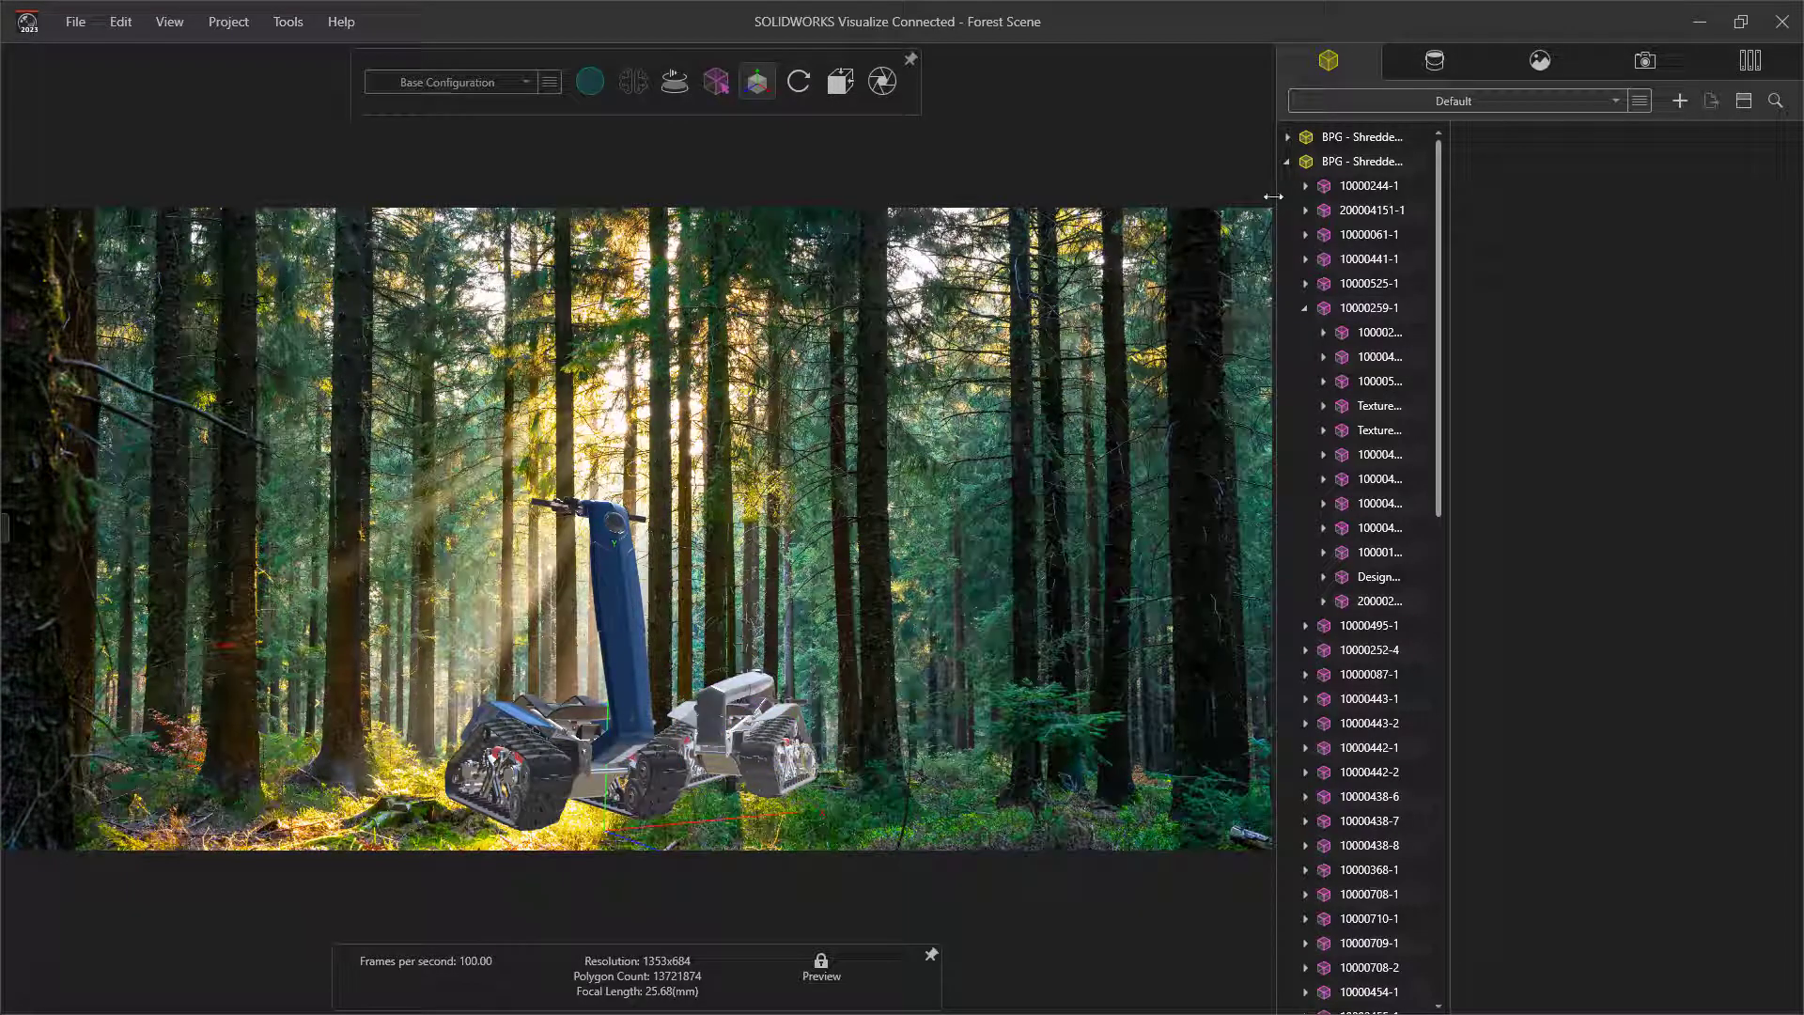
pyautogui.click(1288, 162)
# Choose Forest Trail.gltf with Ctrl+I, leaving Part Grouping on Automatic.
pyautogui.hotkey('ctrl', 'i')
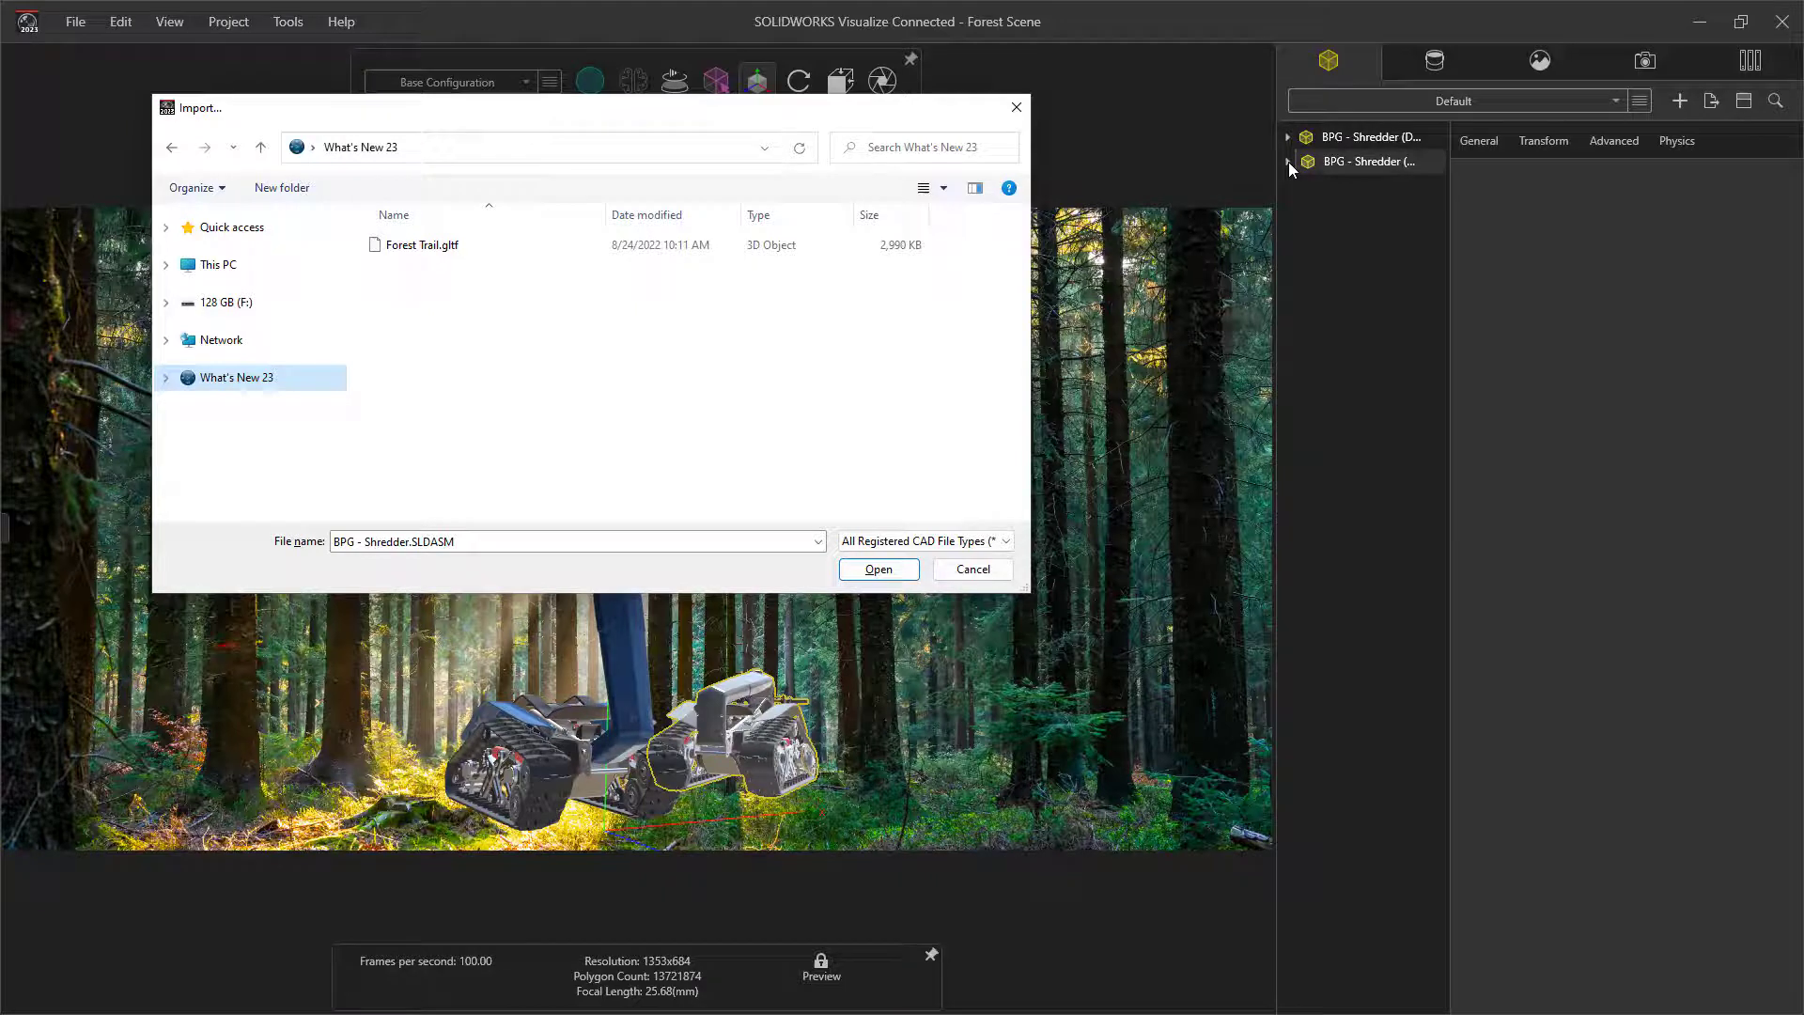
pyautogui.doubleClick(549, 249)
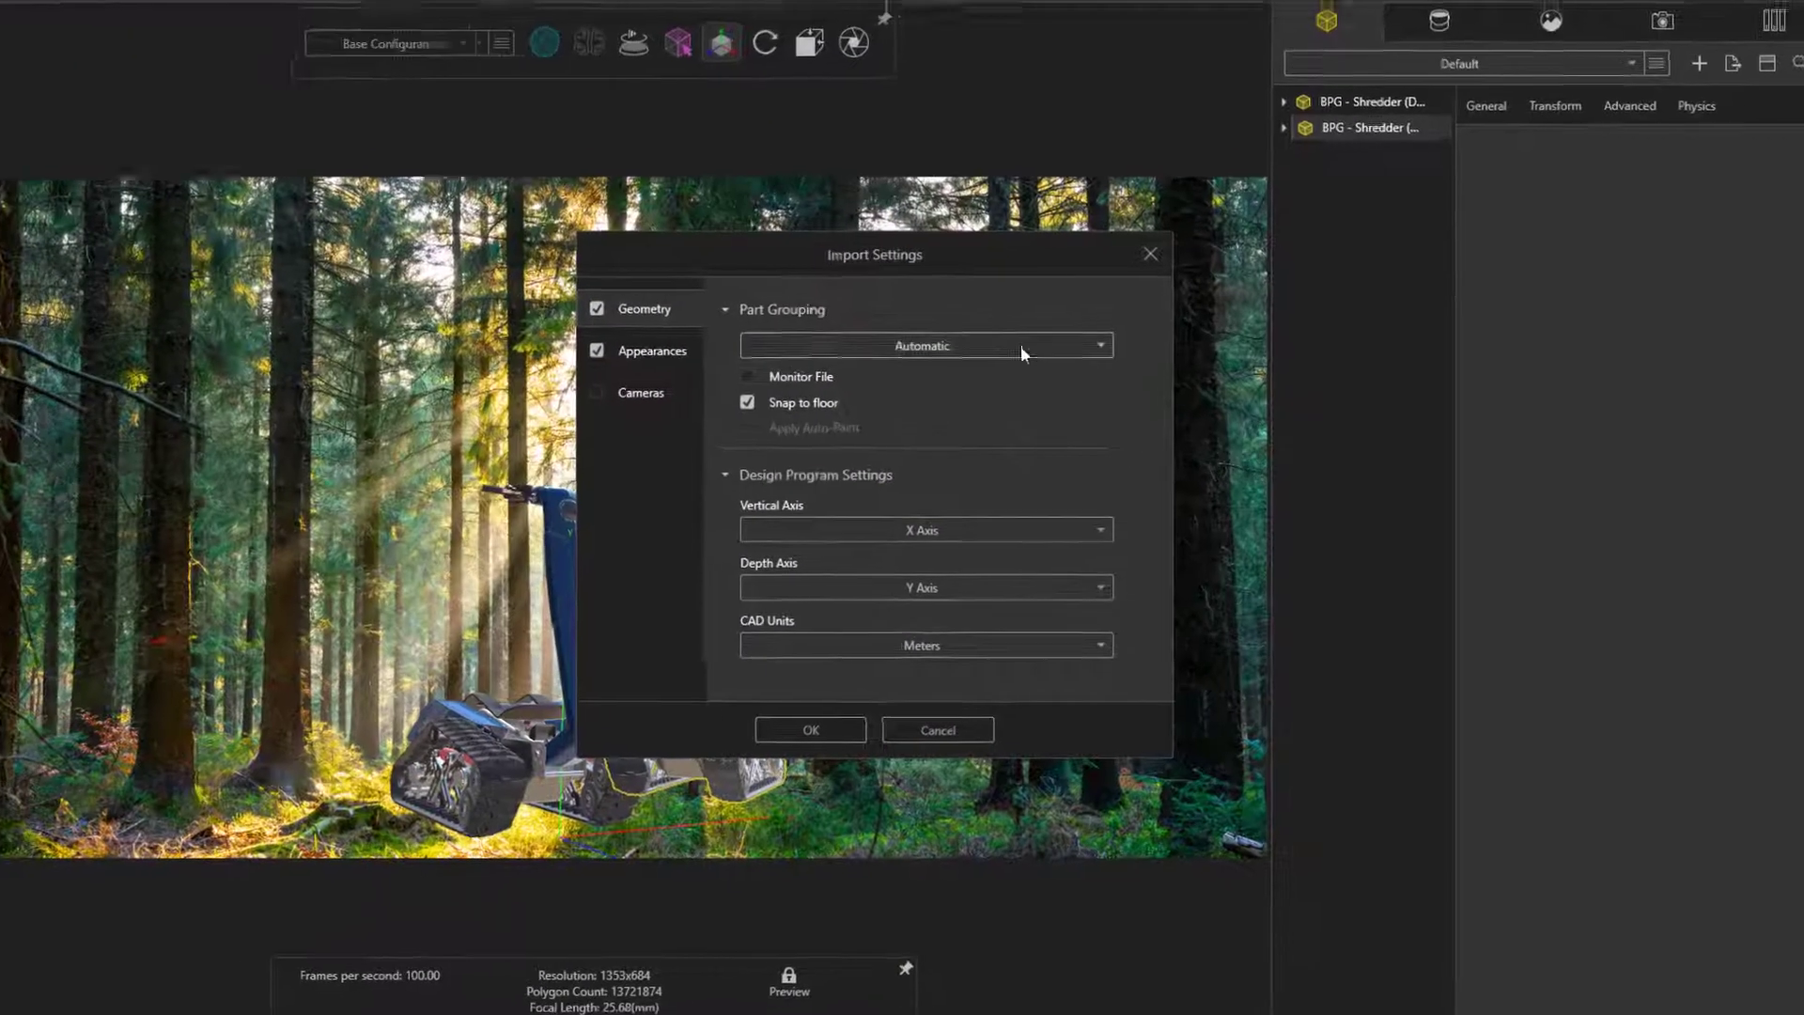
pyautogui.click(1114, 372)
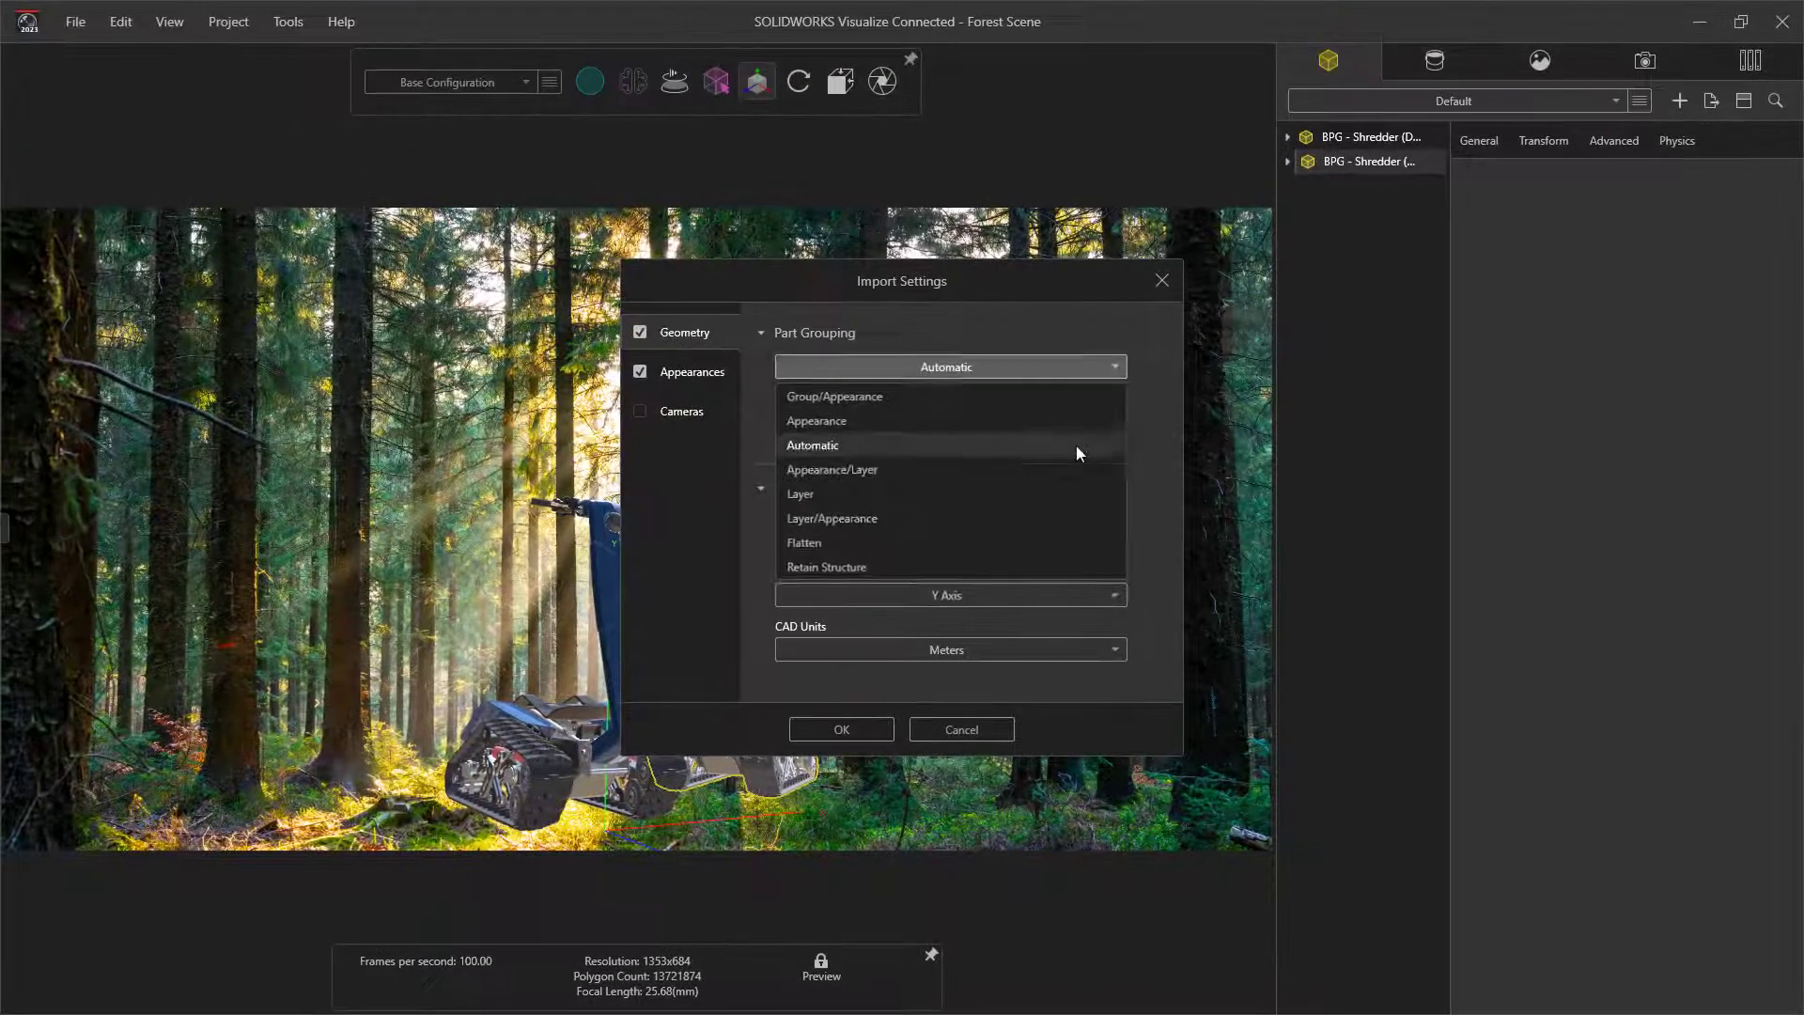
pyautogui.click(1075, 446)
# Import Forest Trail and apply the 1 Forest Floor appearance to its ground plane.
pyautogui.click(883, 723)
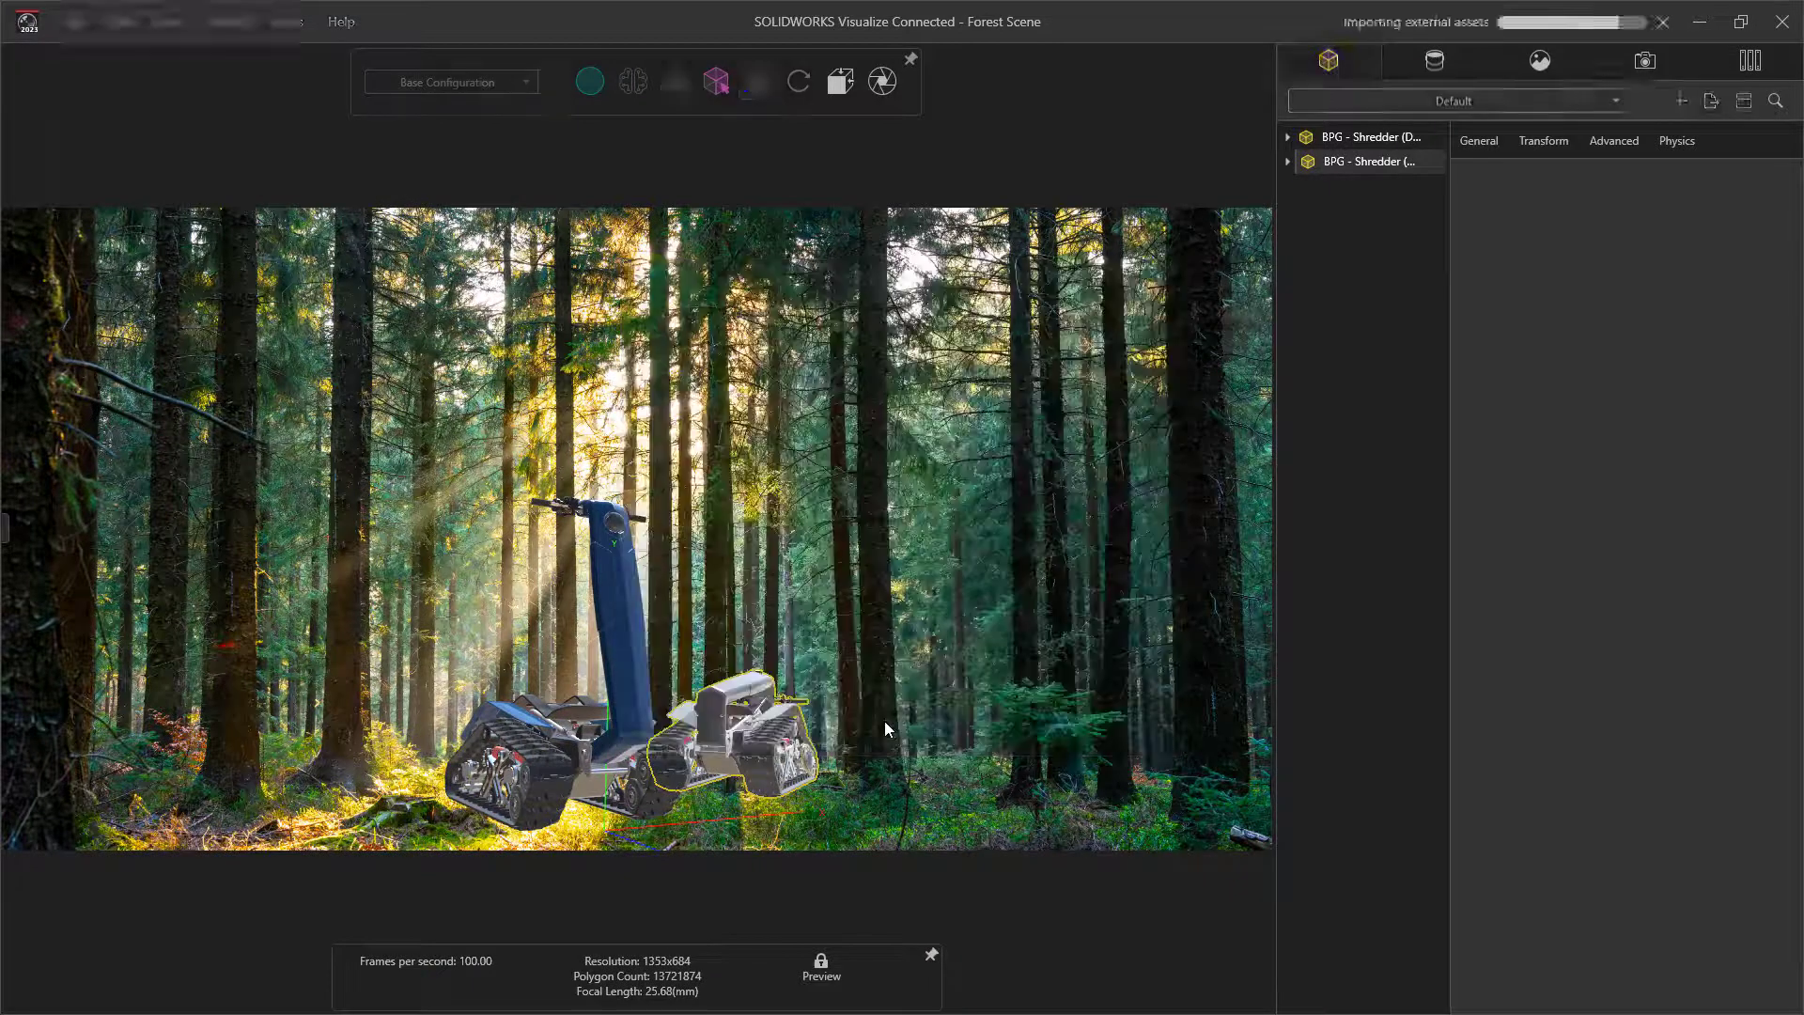
pyautogui.click(1433, 60)
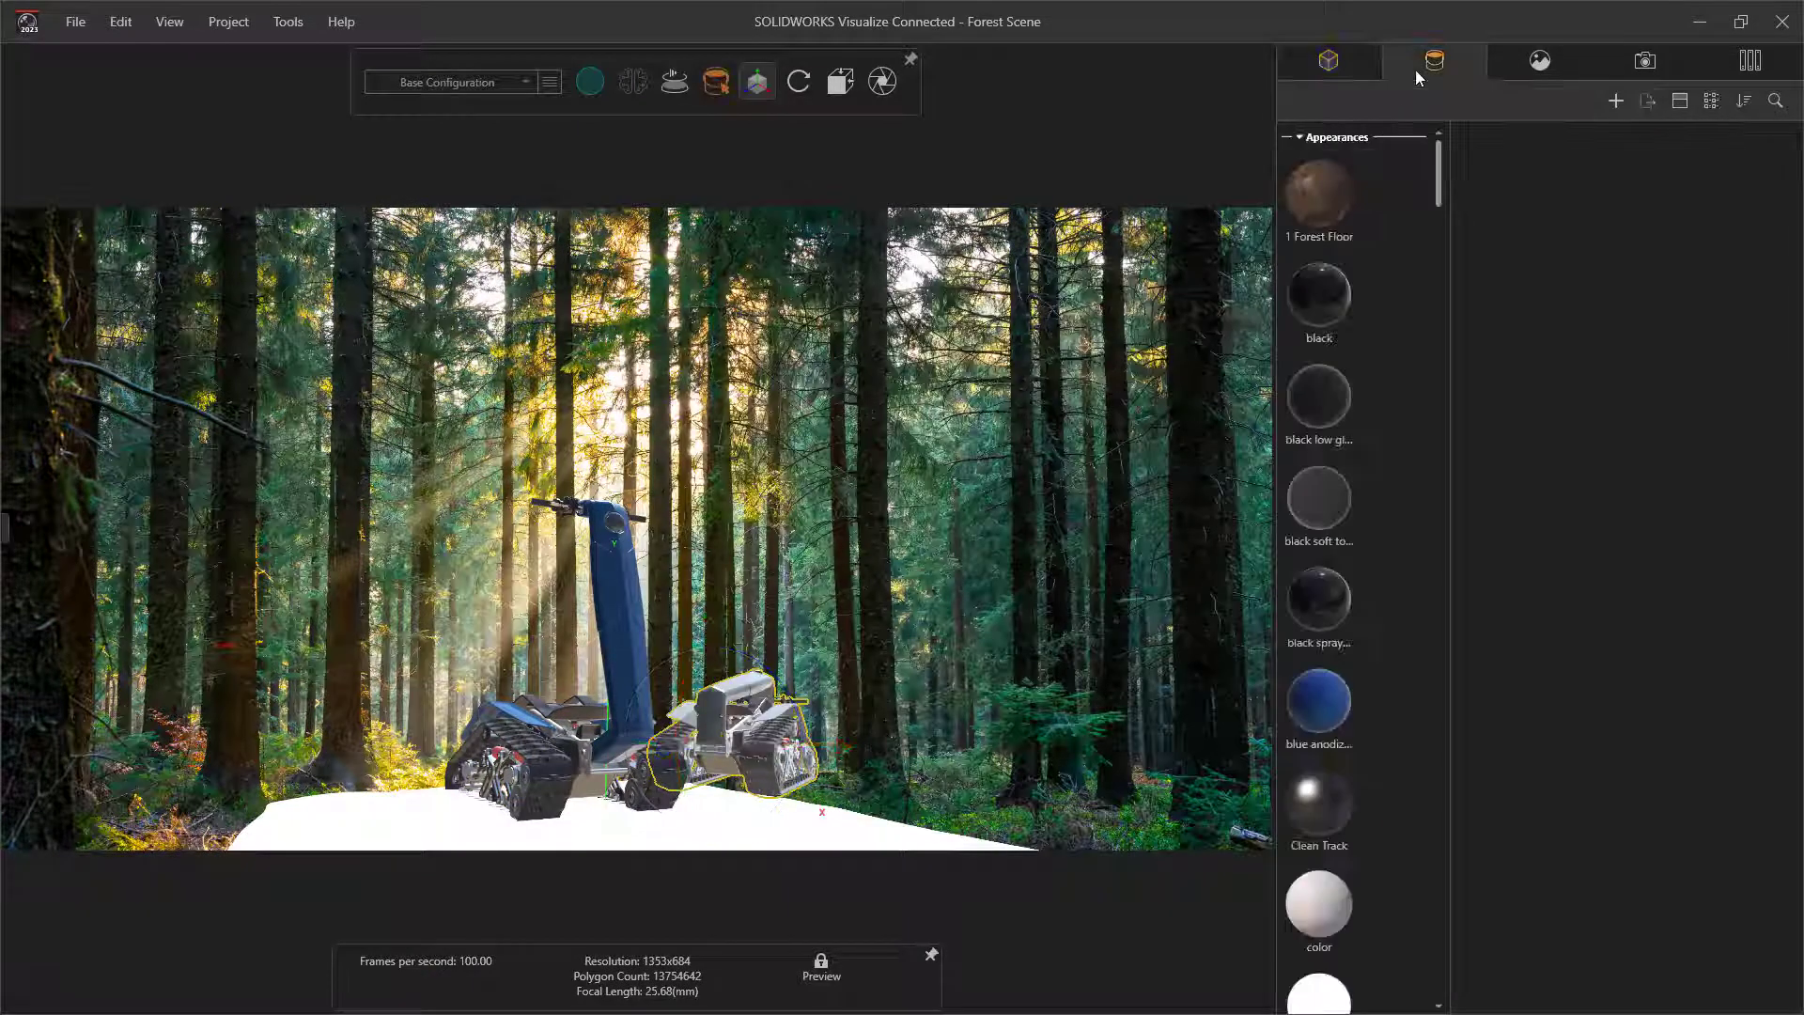
pyautogui.moveTo(1320, 197); pyautogui.dragTo(765, 819)
pyautogui.click(766, 820)
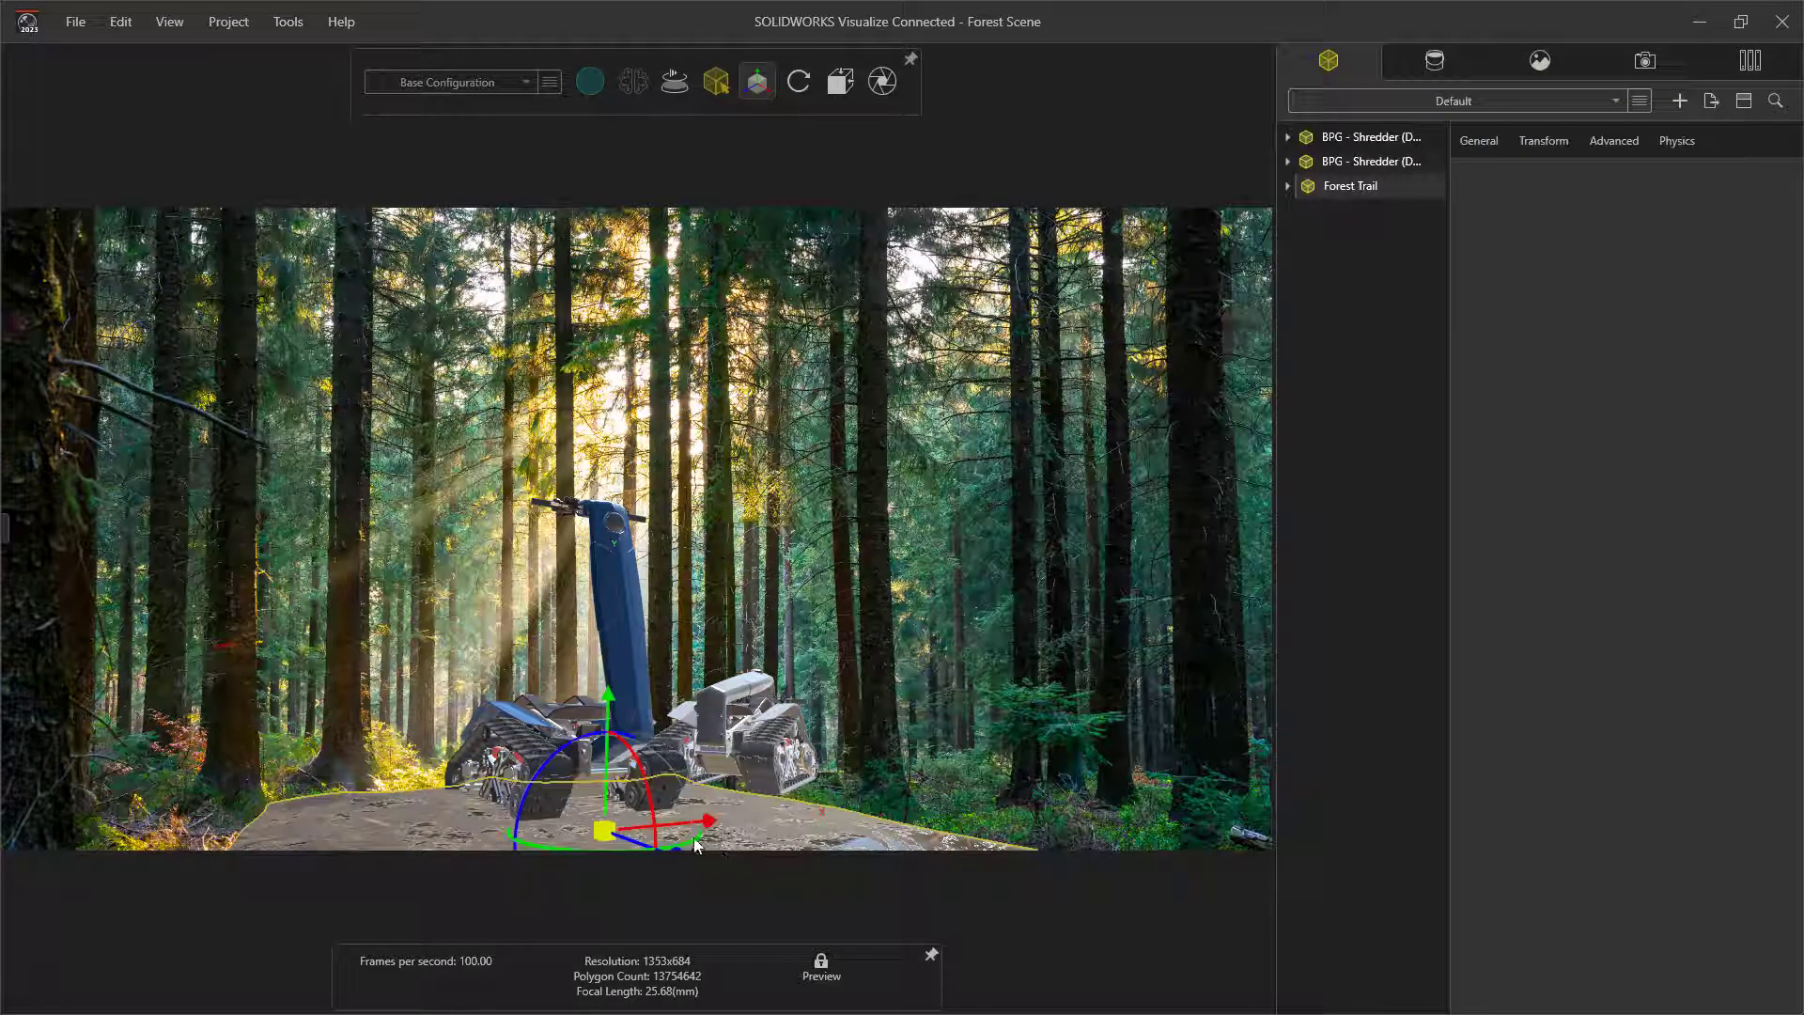
# Rotate, widen, tilt and slide the ground plane so it sits beneath the shredders.
pyautogui.moveTo(694, 838)
pyautogui.mouseDown()
pyautogui.moveTo(579, 807)
pyautogui.moveTo(608, 809)
pyautogui.mouseUp()
pyautogui.click(580, 808)
pyautogui.click(576, 809)
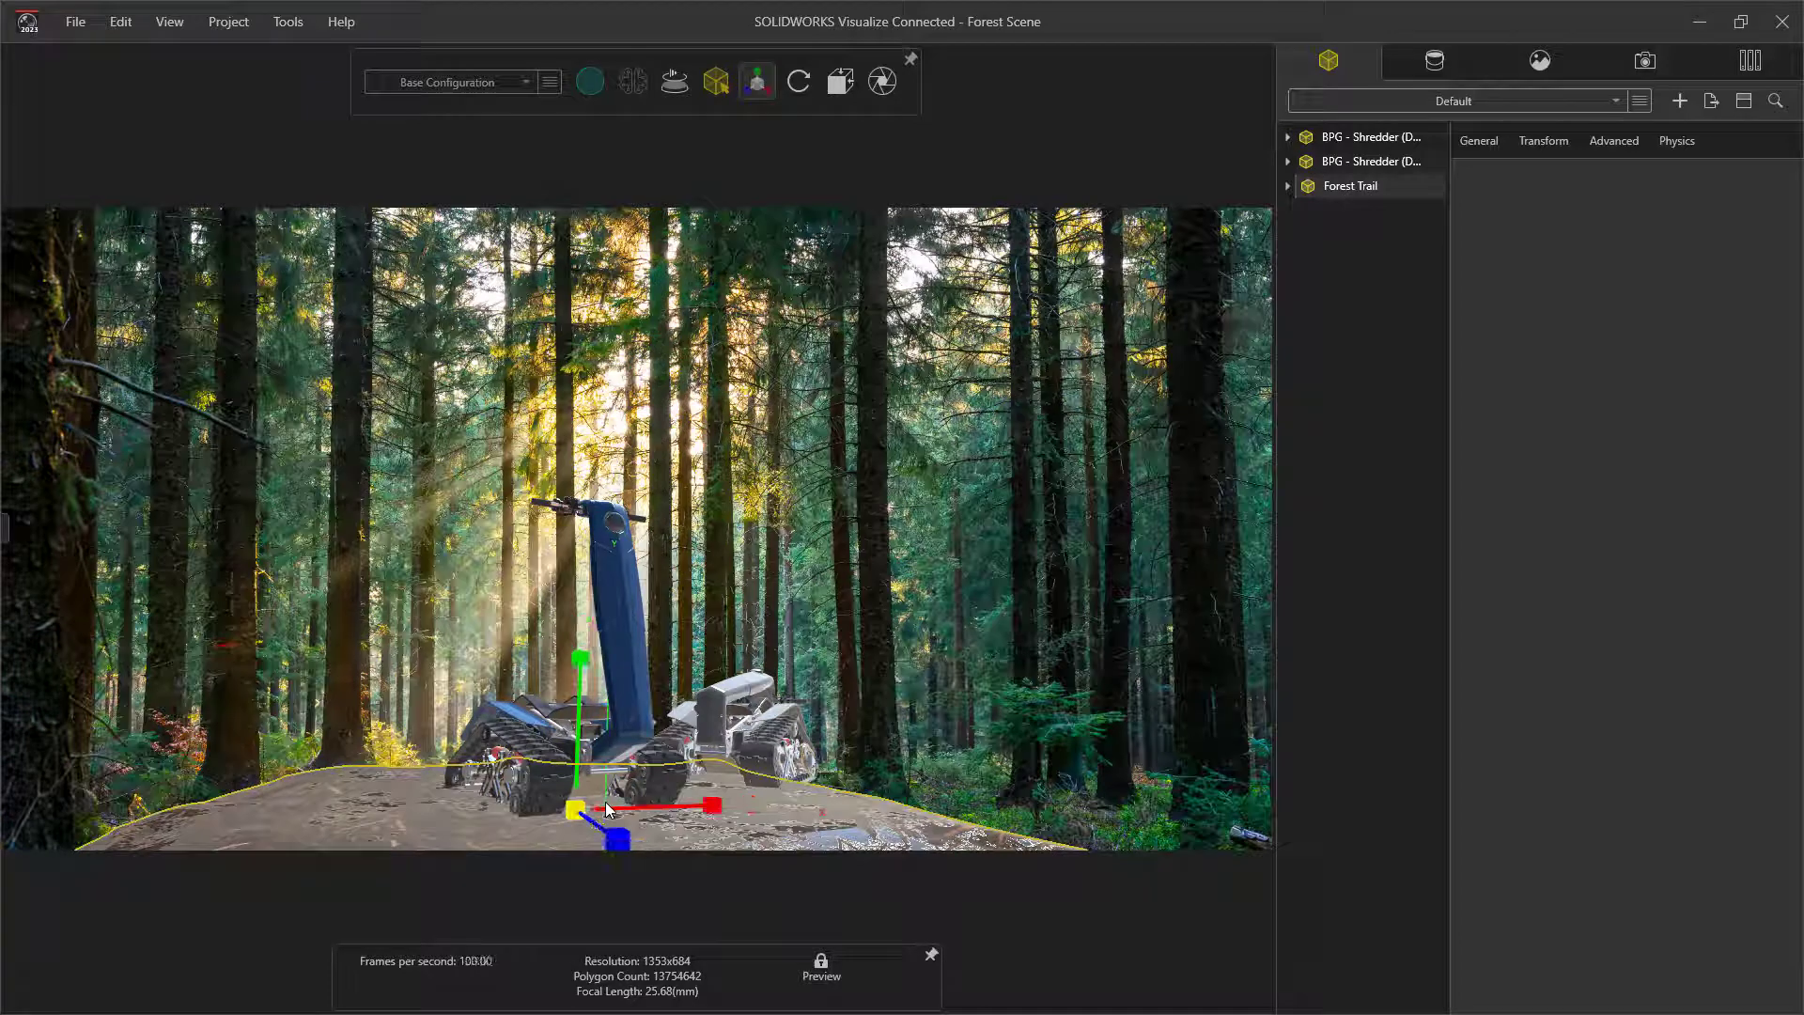
pyautogui.moveTo(693, 811); pyautogui.dragTo(705, 811)
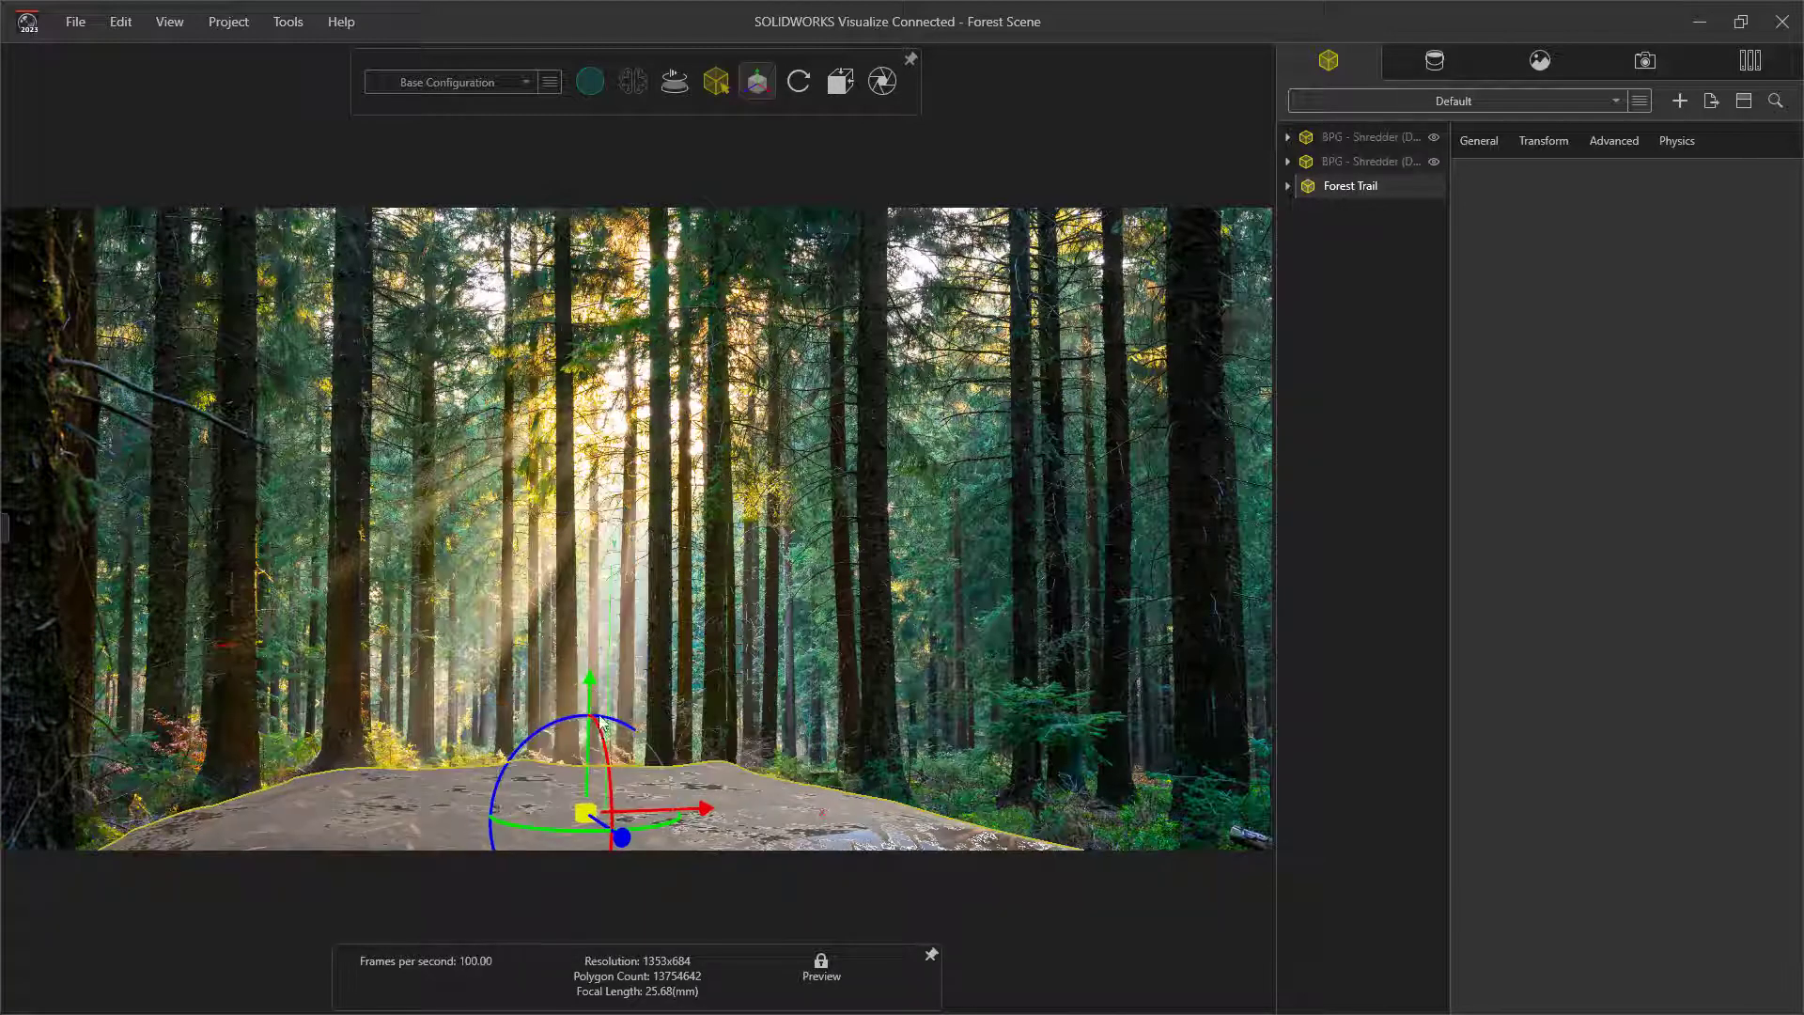
pyautogui.moveTo(594, 722)
pyautogui.mouseDown()
pyautogui.moveTo(603, 755)
pyautogui.moveTo(598, 740)
pyautogui.mouseUp()
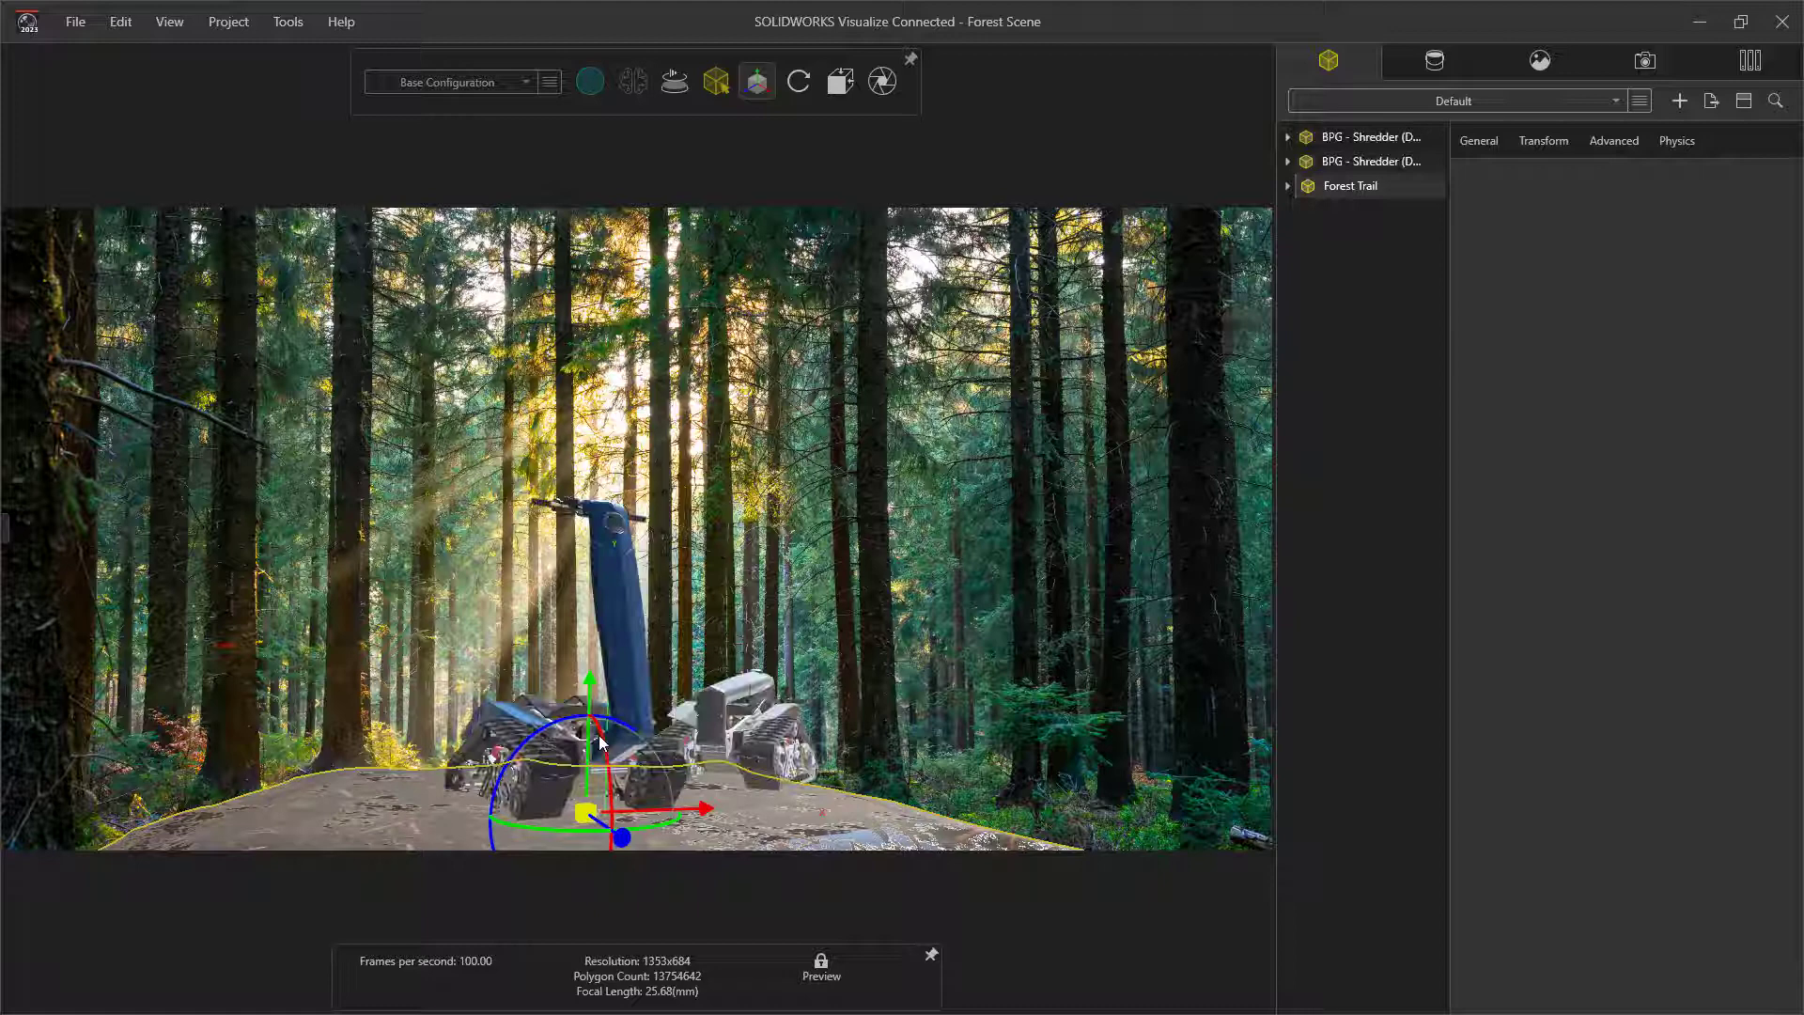
pyautogui.moveTo(654, 801); pyautogui.dragTo(704, 804)
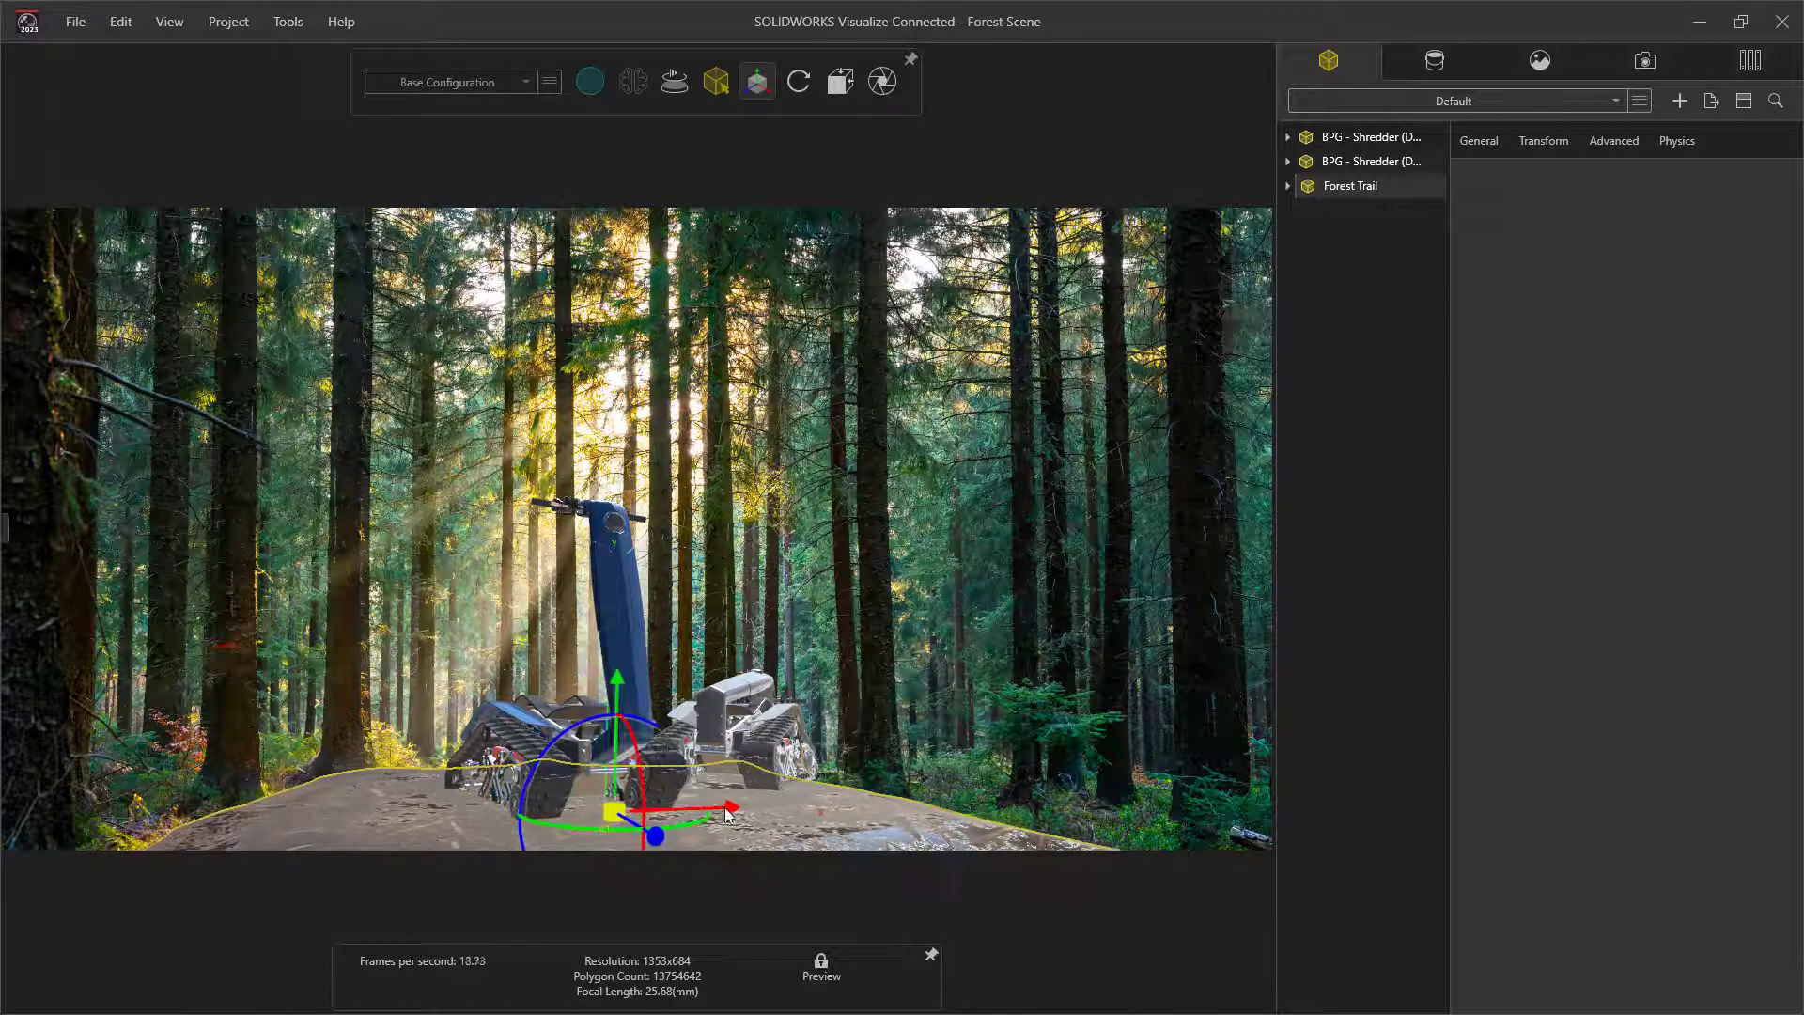
pyautogui.moveTo(639, 686); pyautogui.dragTo(642, 690)
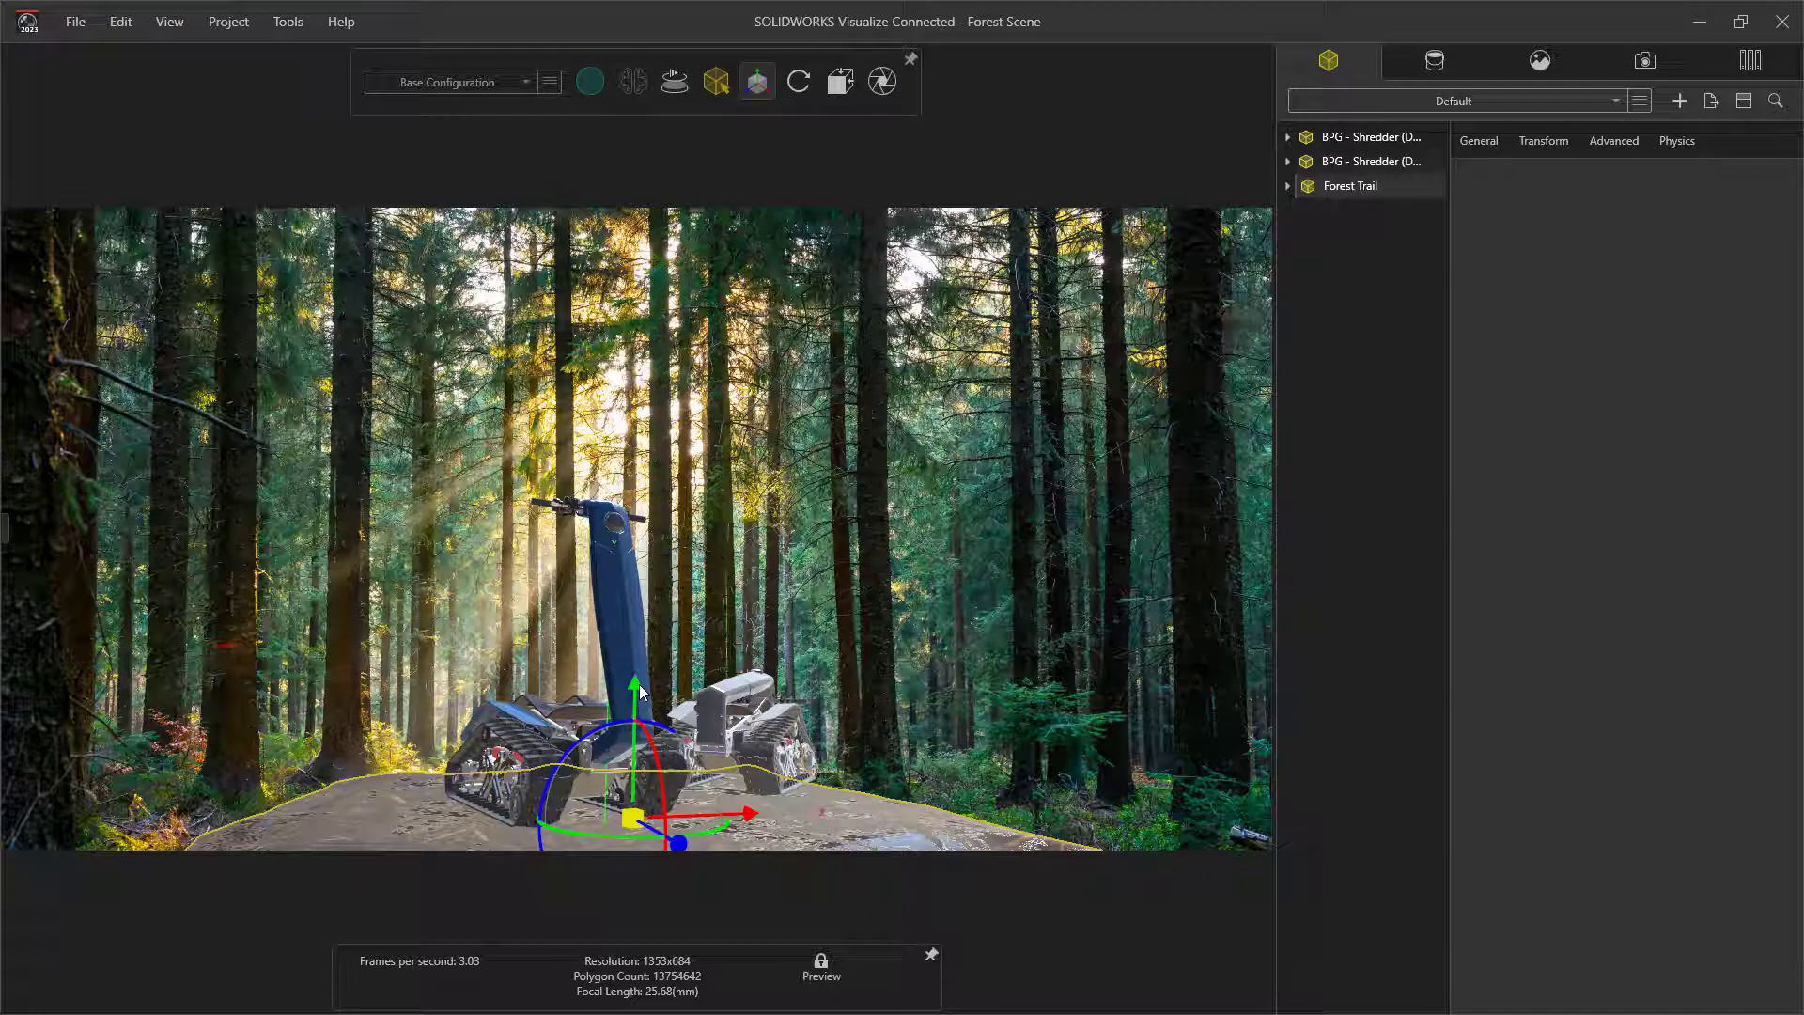
# Set the forest-scene assembly's Displacement Density to 150, then deselect it.
pyautogui.doubleClick(639, 687)
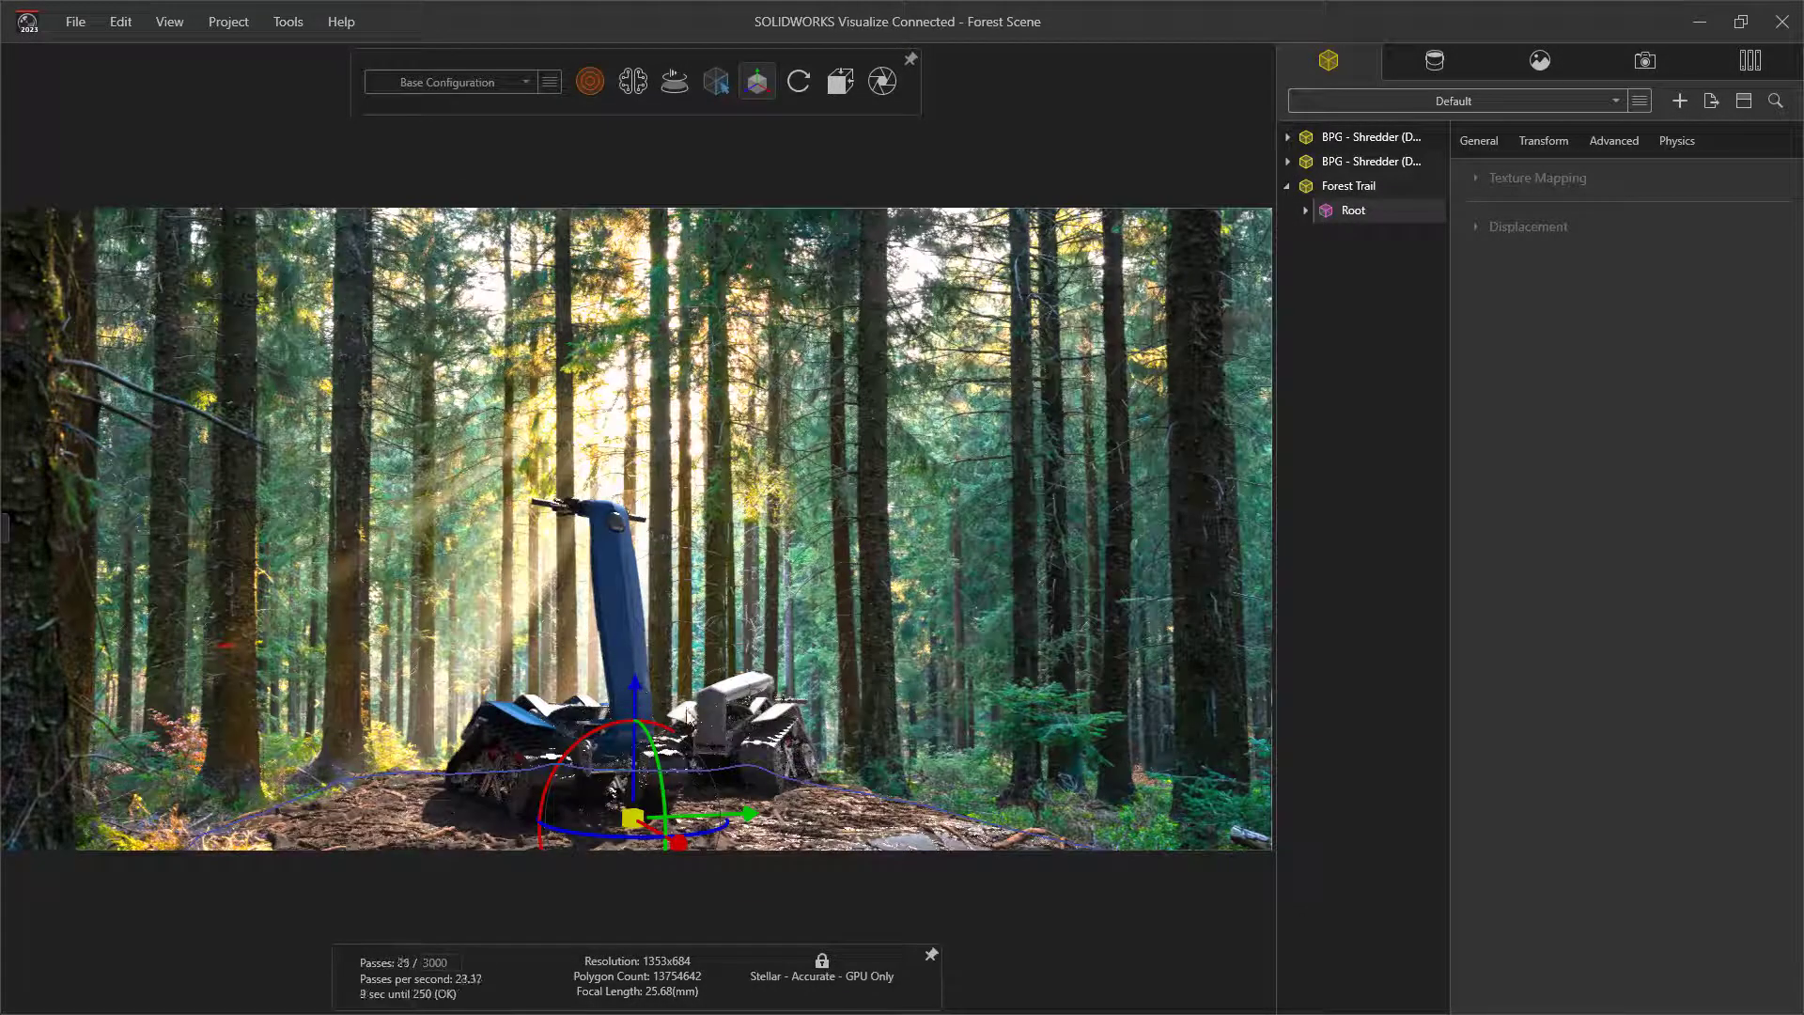
pyautogui.click(813, 807)
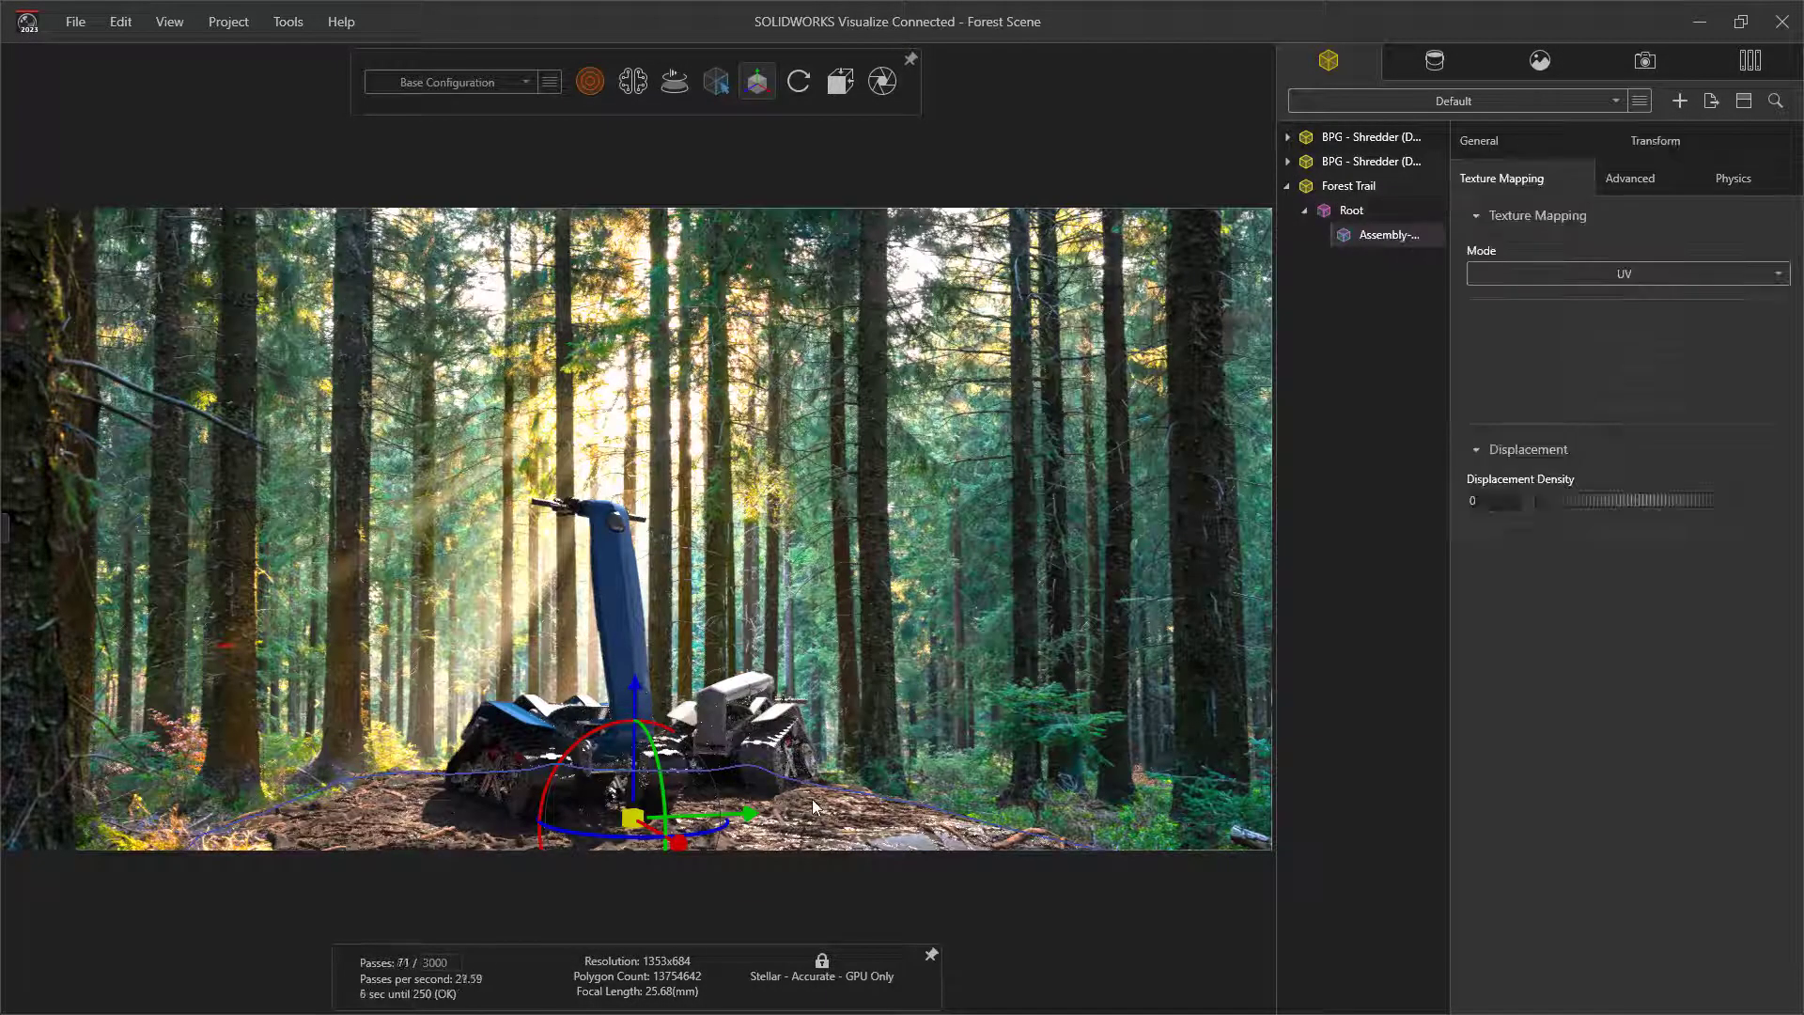
pyautogui.click(1480, 500)
pyautogui.write('150')
pyautogui.press('Return')
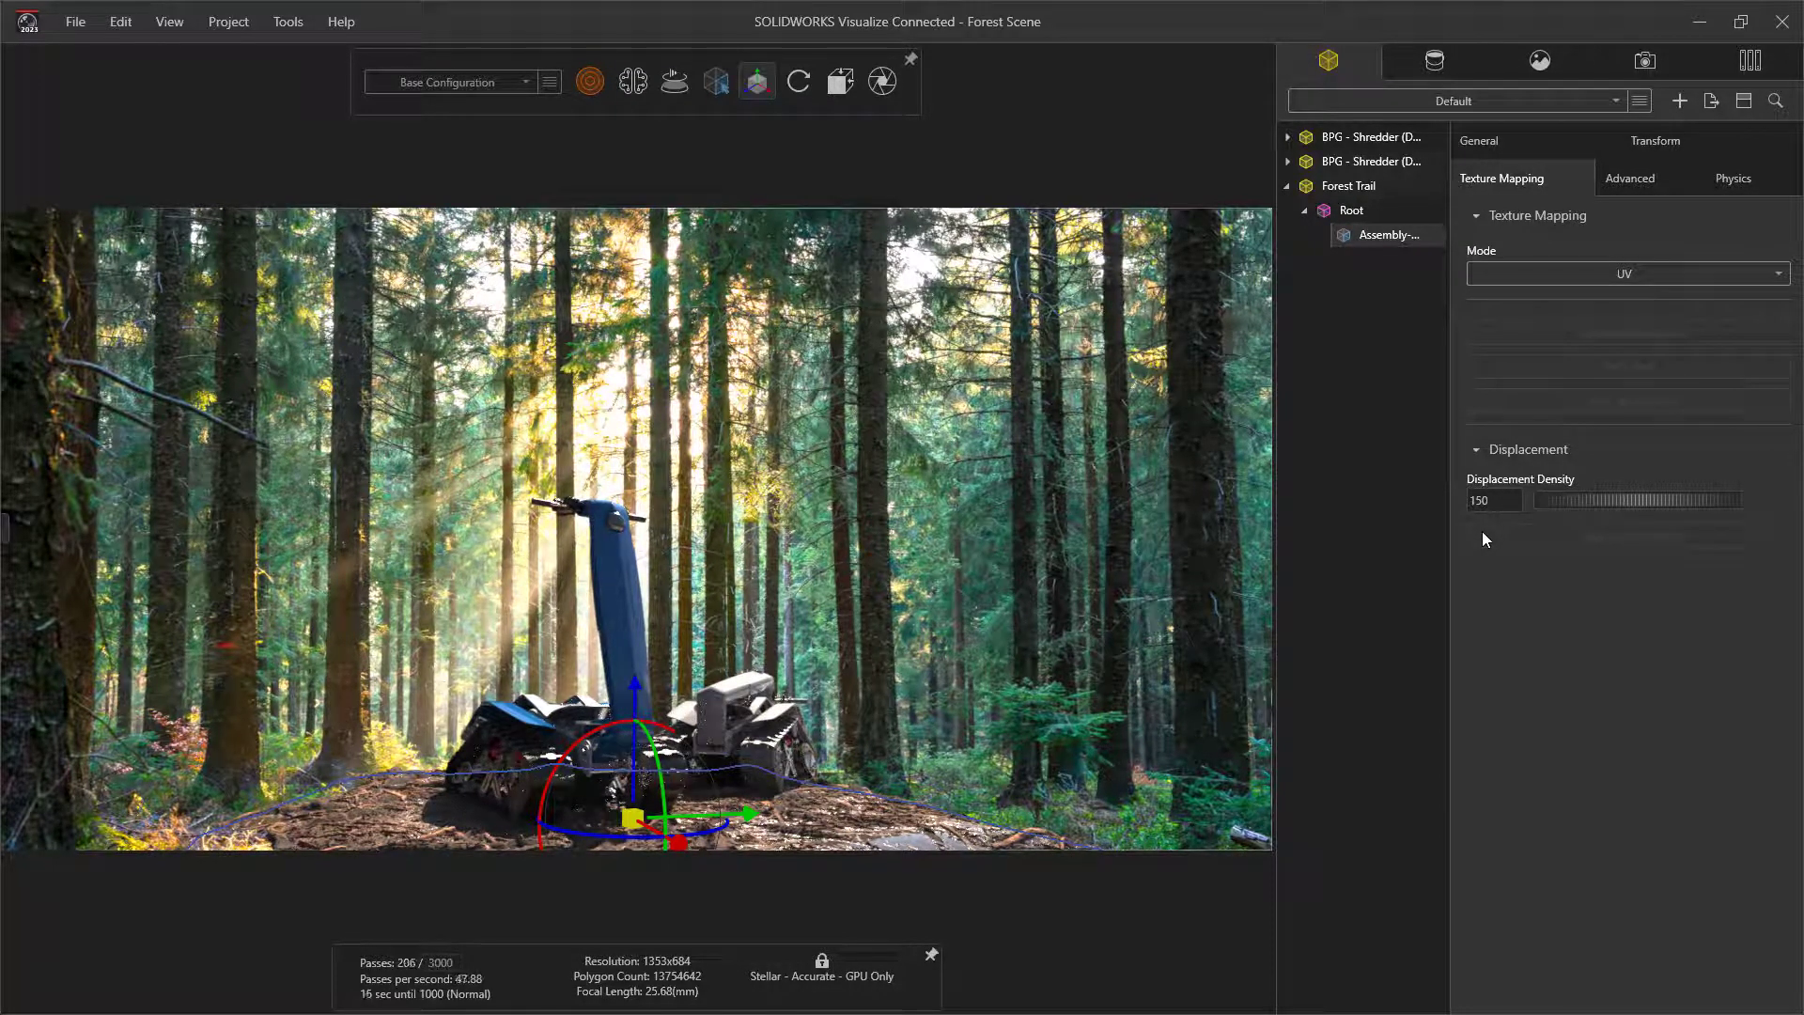
pyautogui.click(1121, 677)
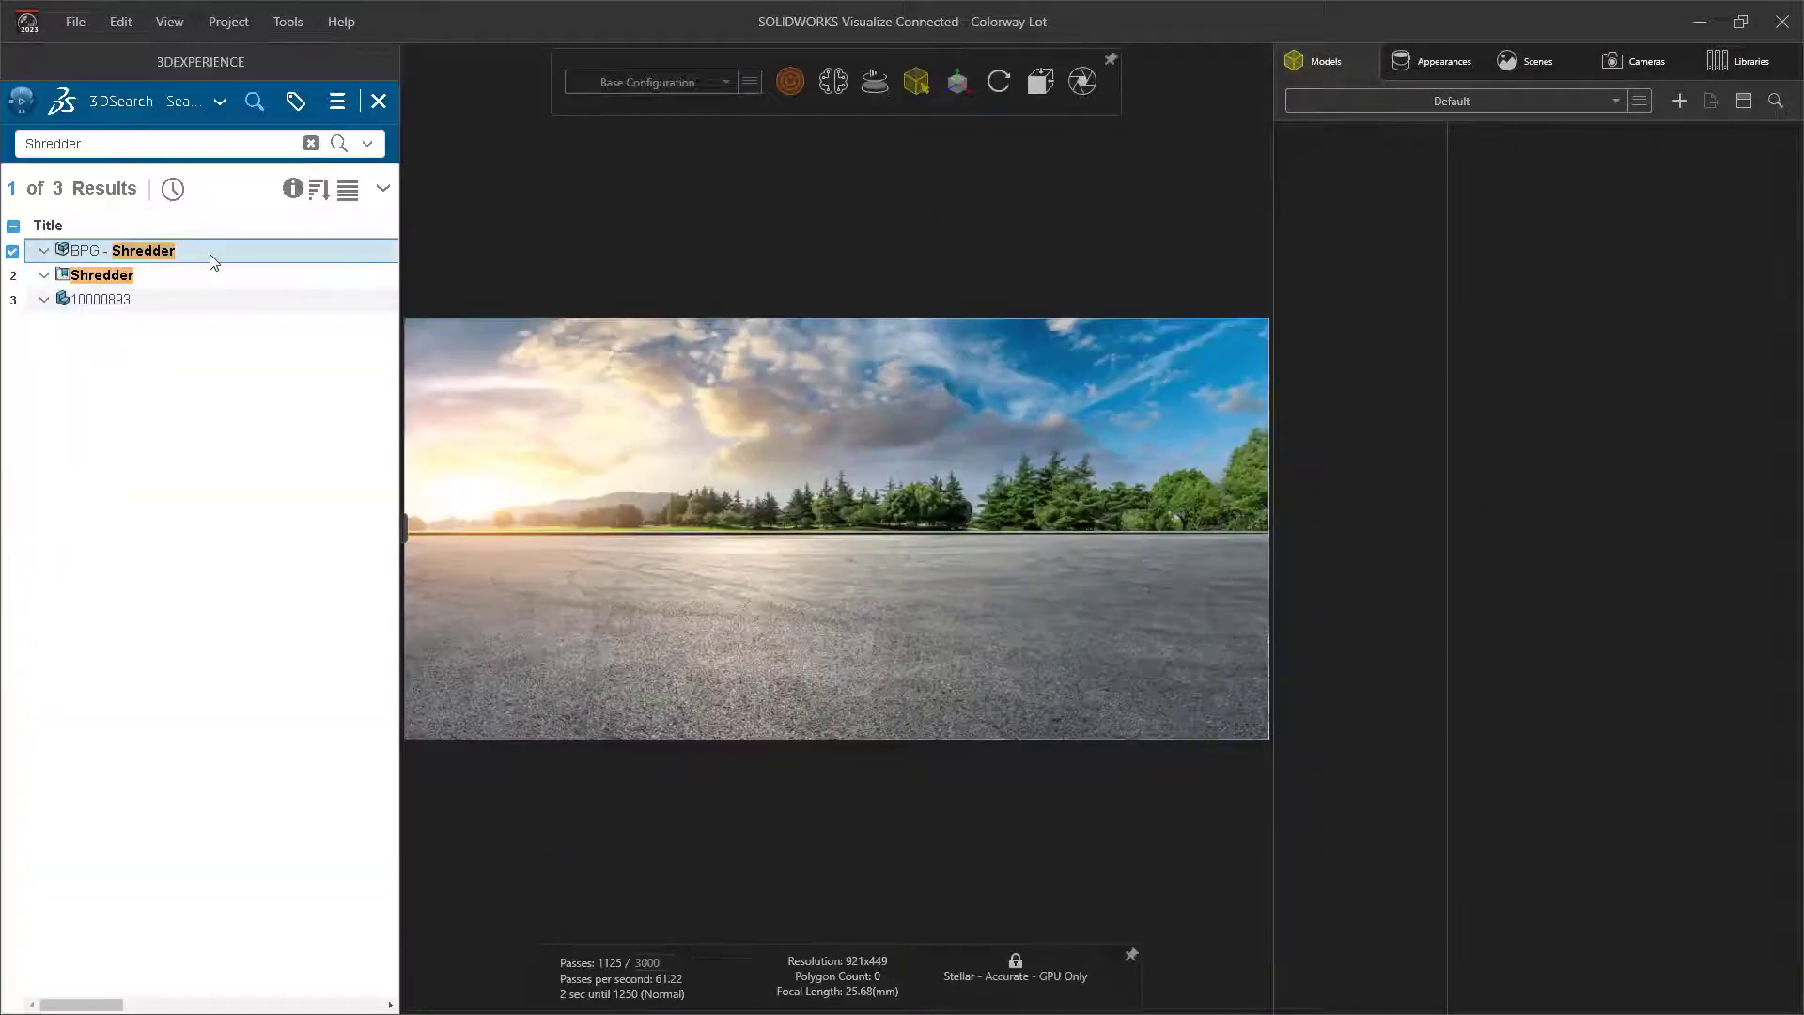
# Drag BPG - Shredder into the Colorway Lot scene with Part Grouping set to Appearance.
pyautogui.moveTo(208, 254); pyautogui.dragTo(407, 530)
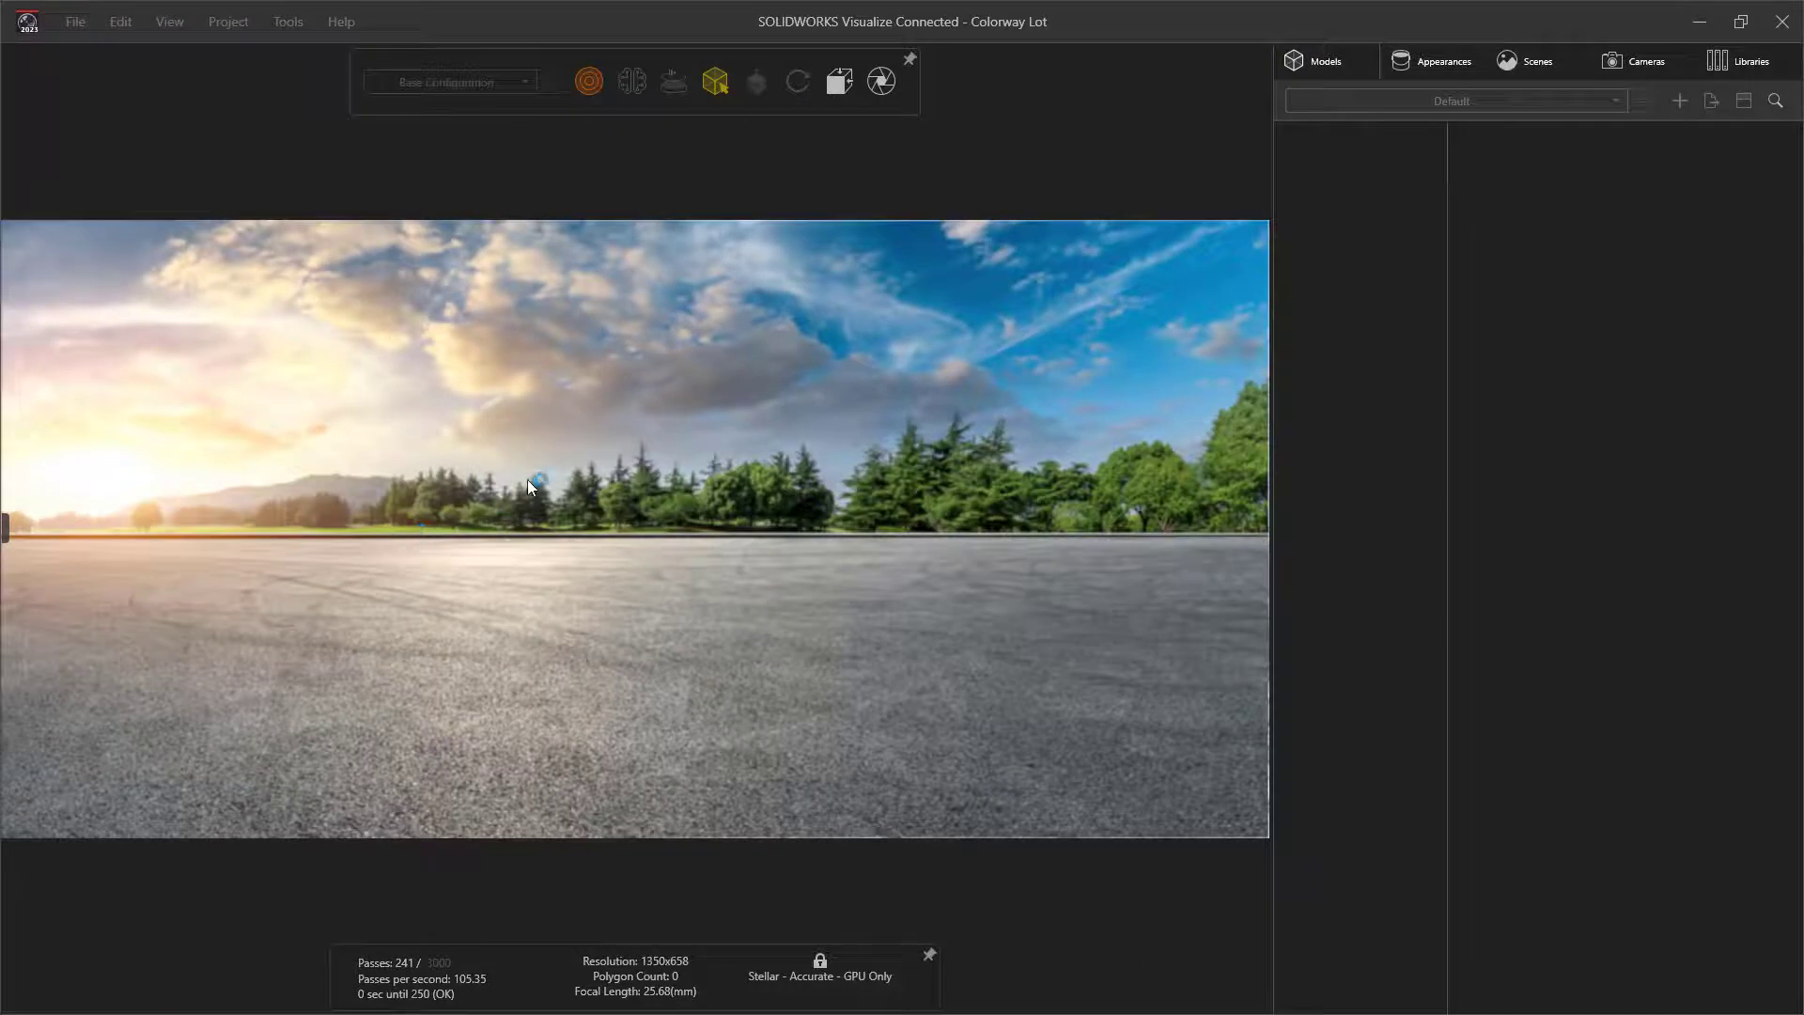
pyautogui.moveTo(528, 479); pyautogui.dragTo(533, 475)
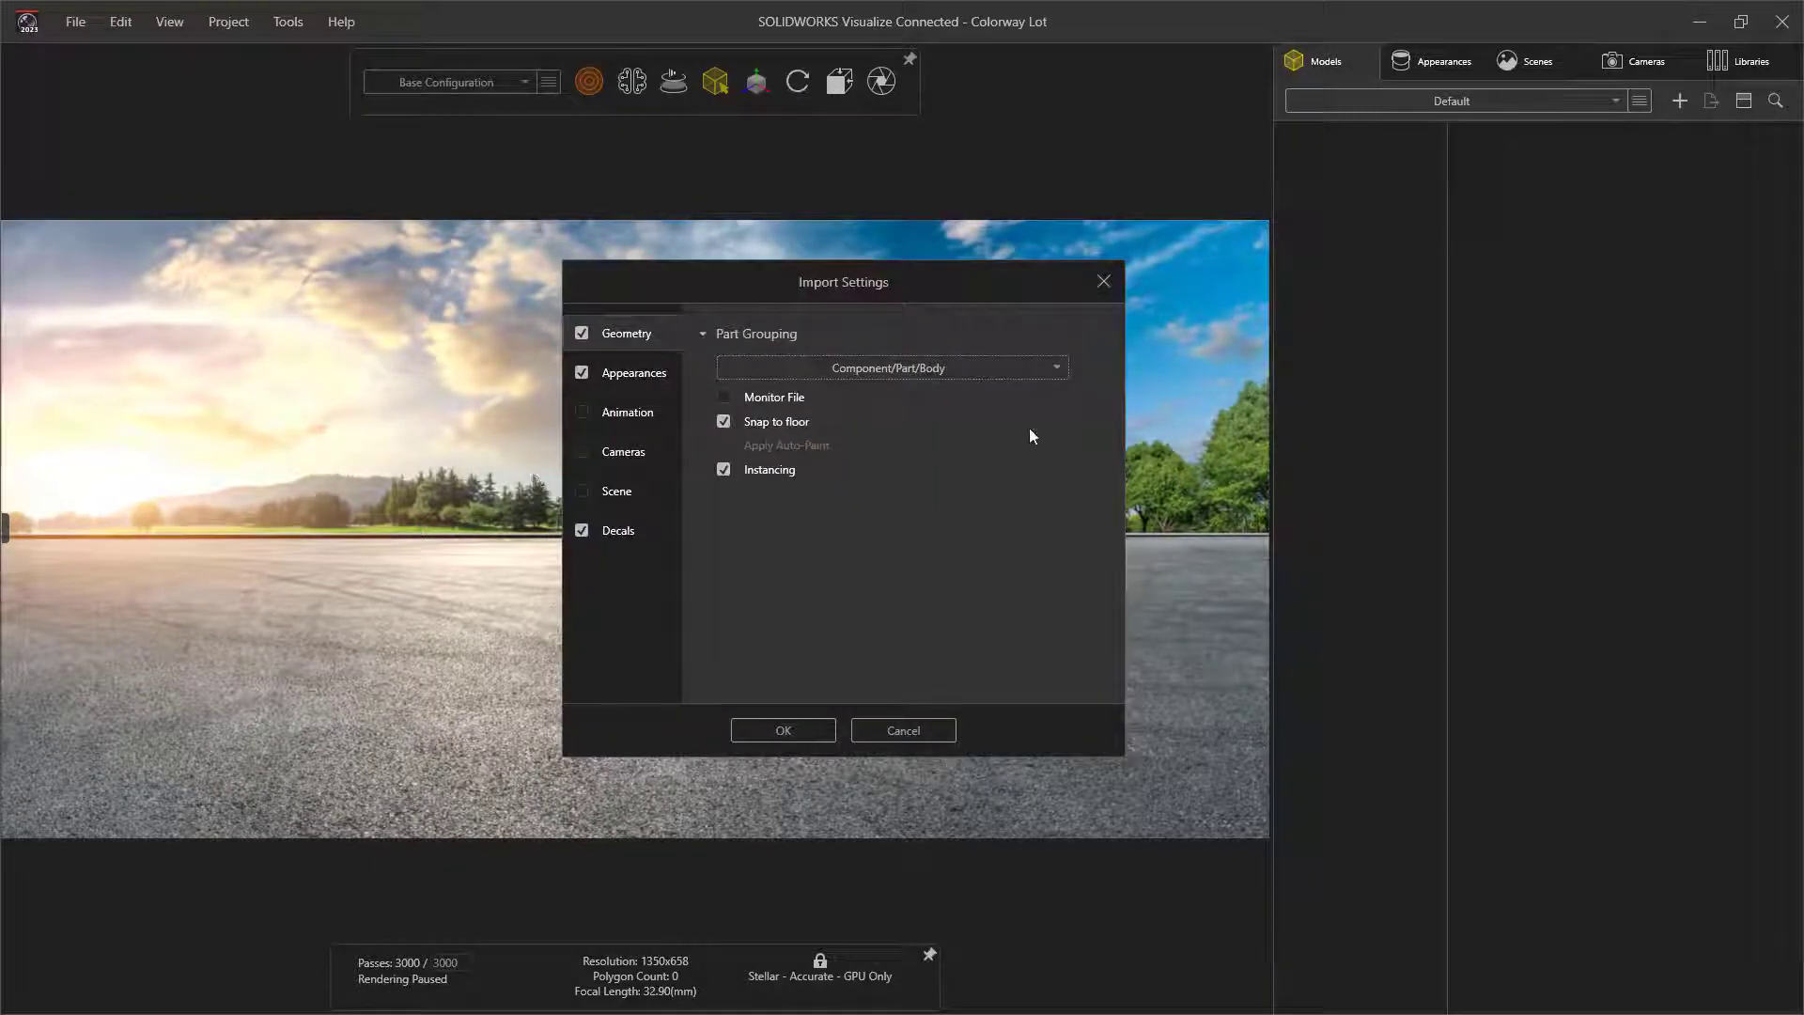
pyautogui.click(1050, 370)
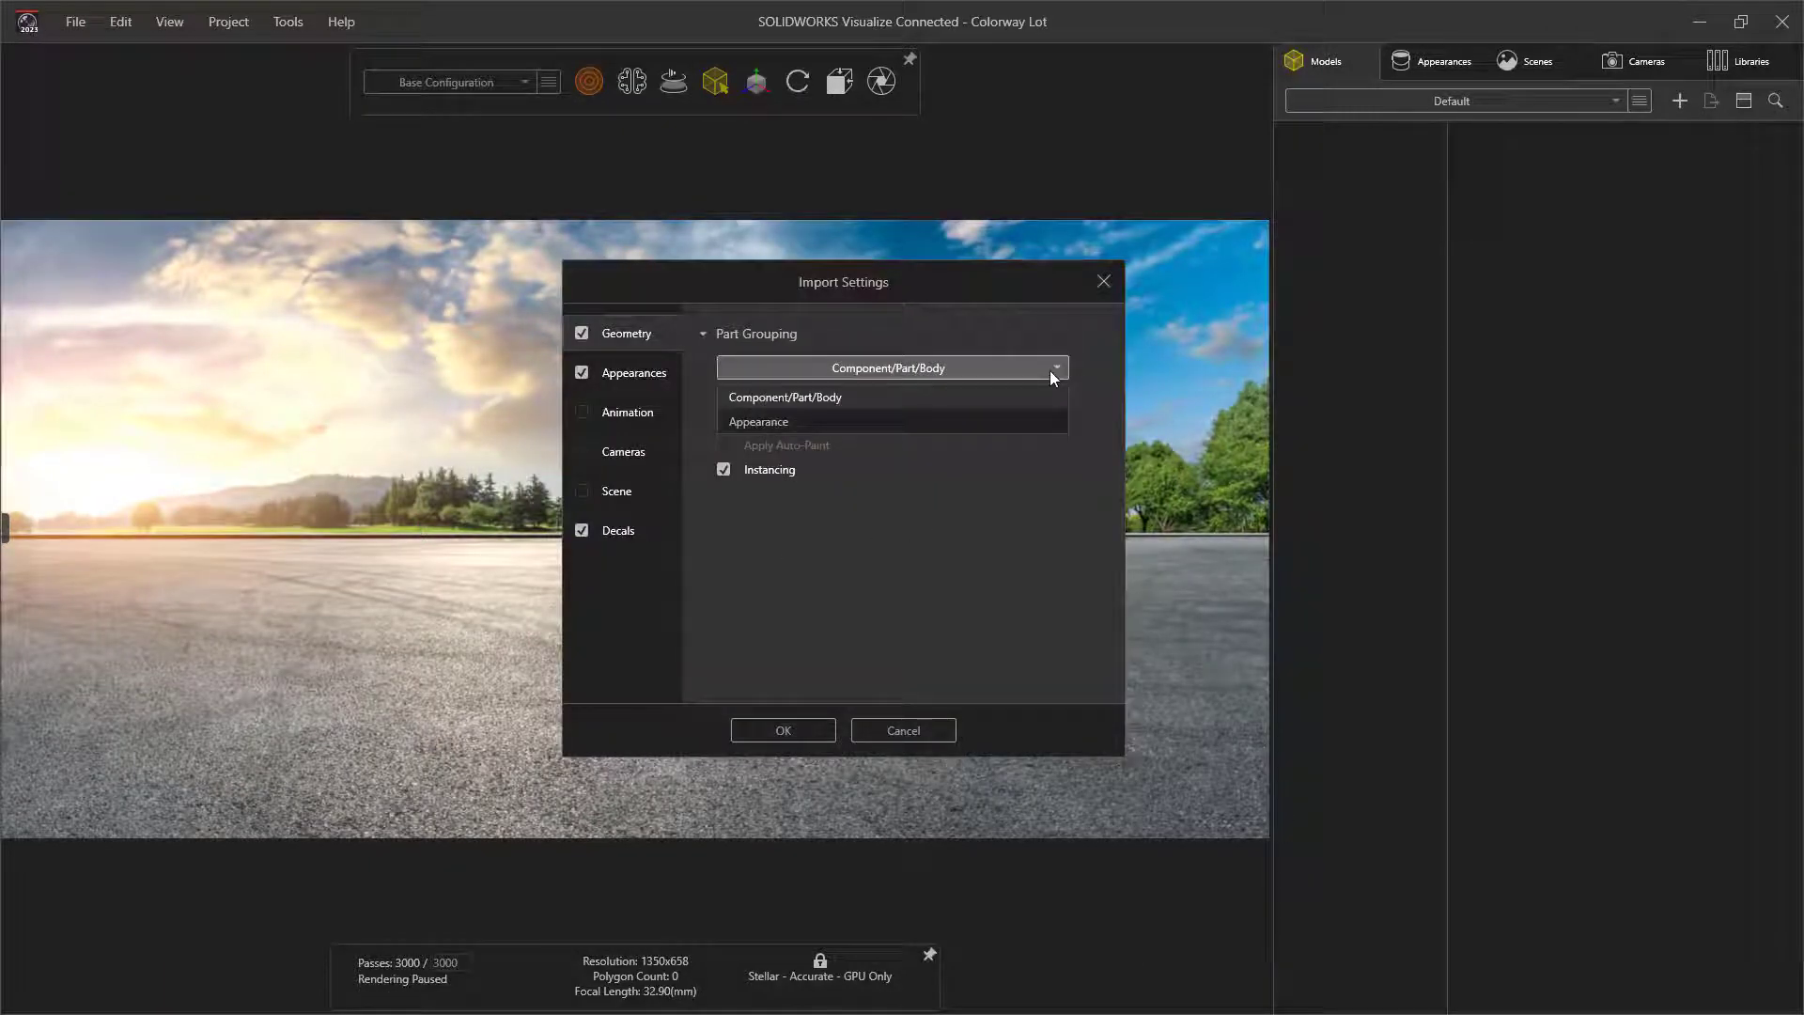
pyautogui.click(1027, 422)
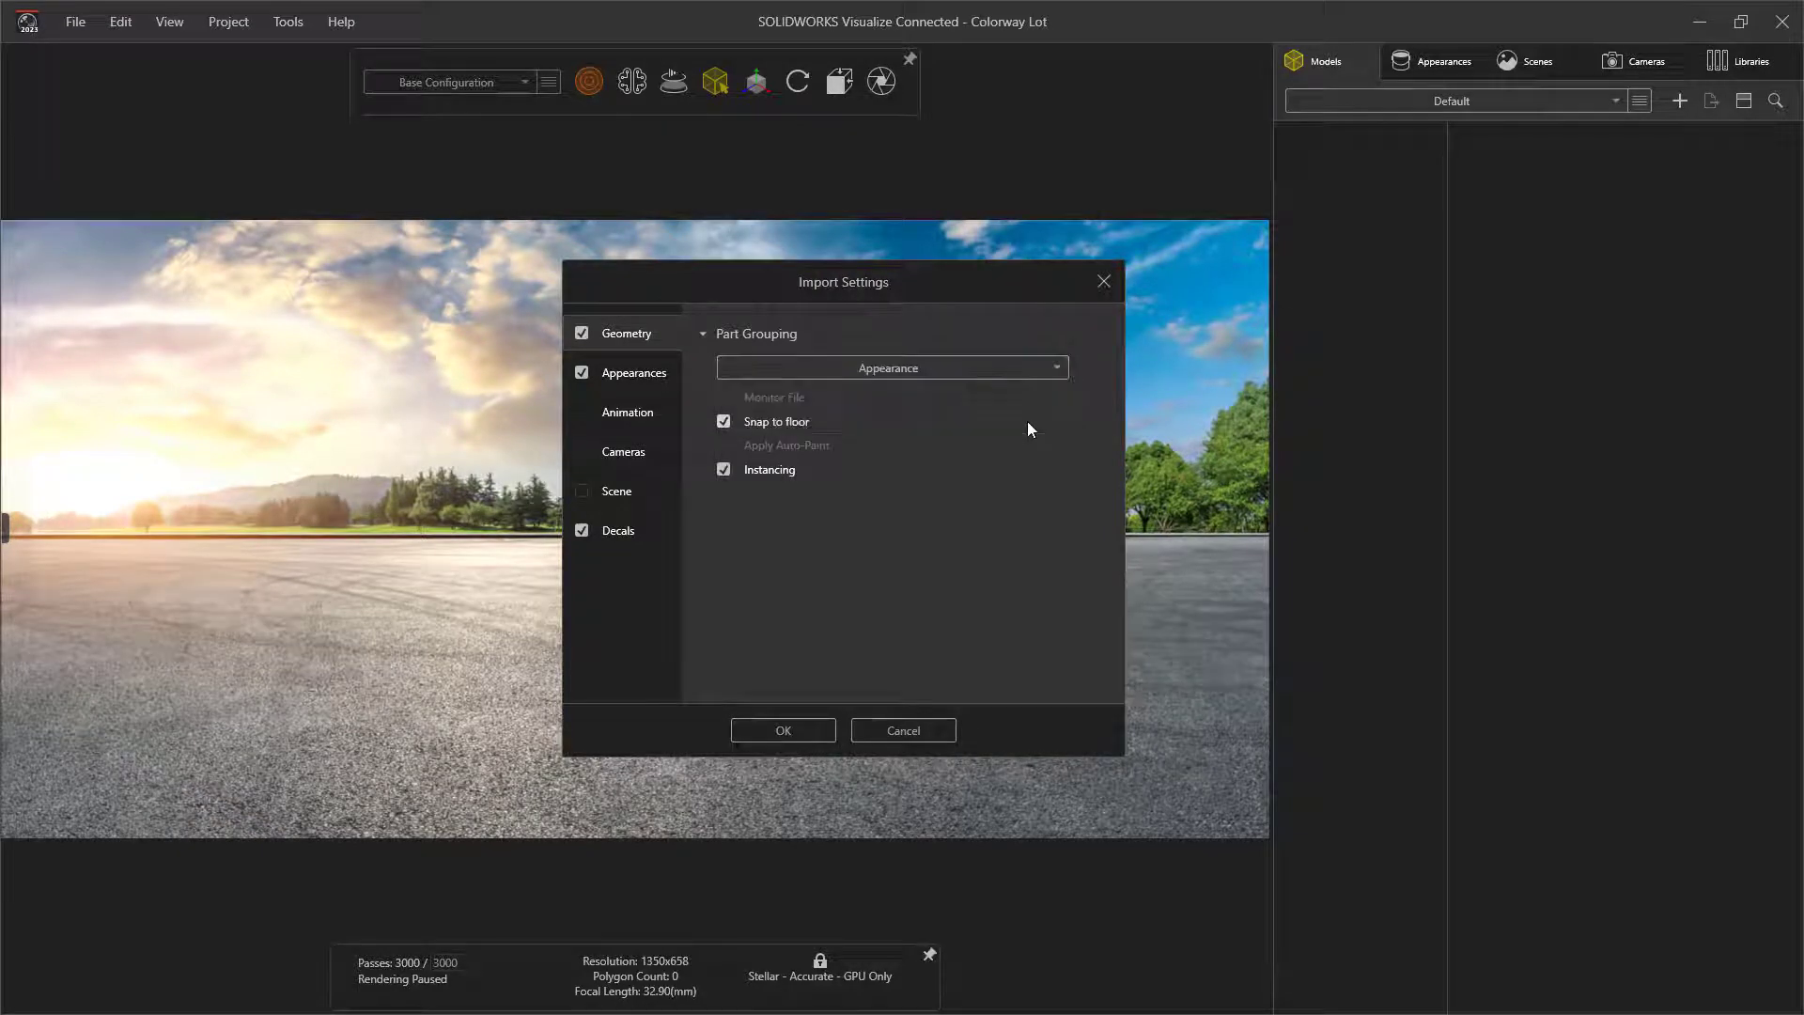
pyautogui.click(815, 727)
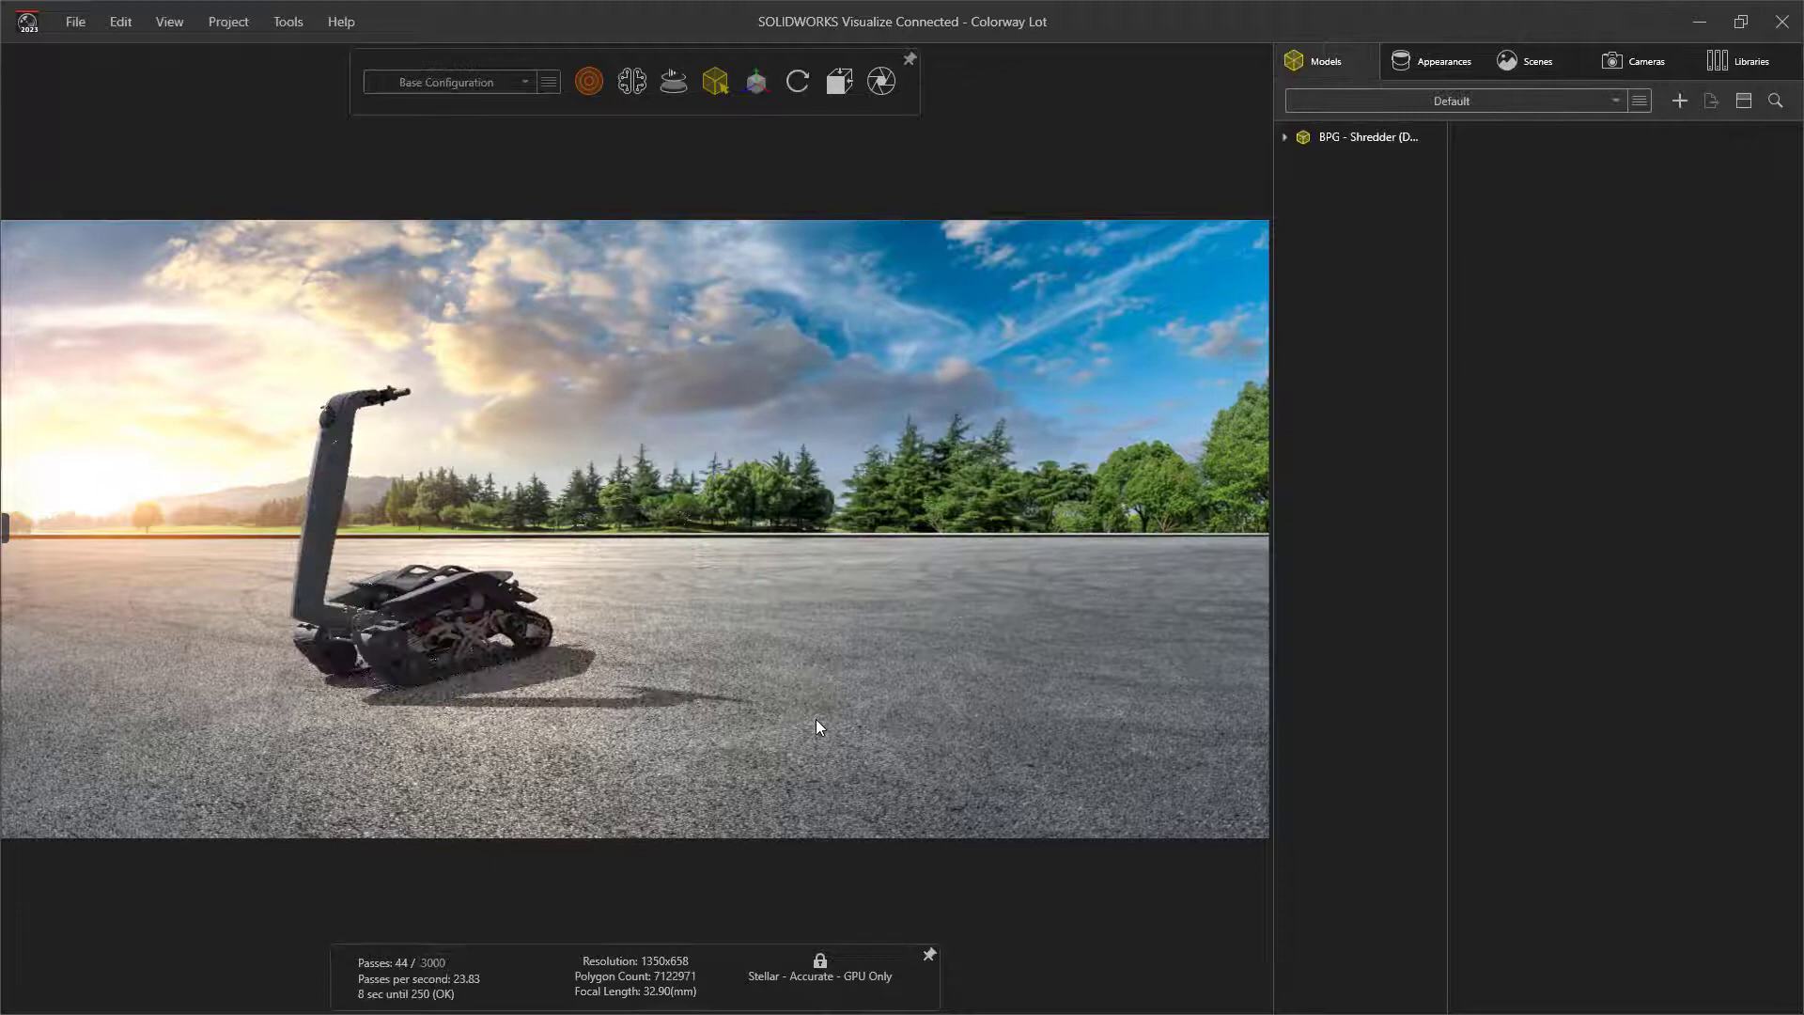
# Pattern the shredder with X spacing 1.2 and a Y rotation, then select 1 - 3DS BLUE.
pyautogui.click(1309, 141)
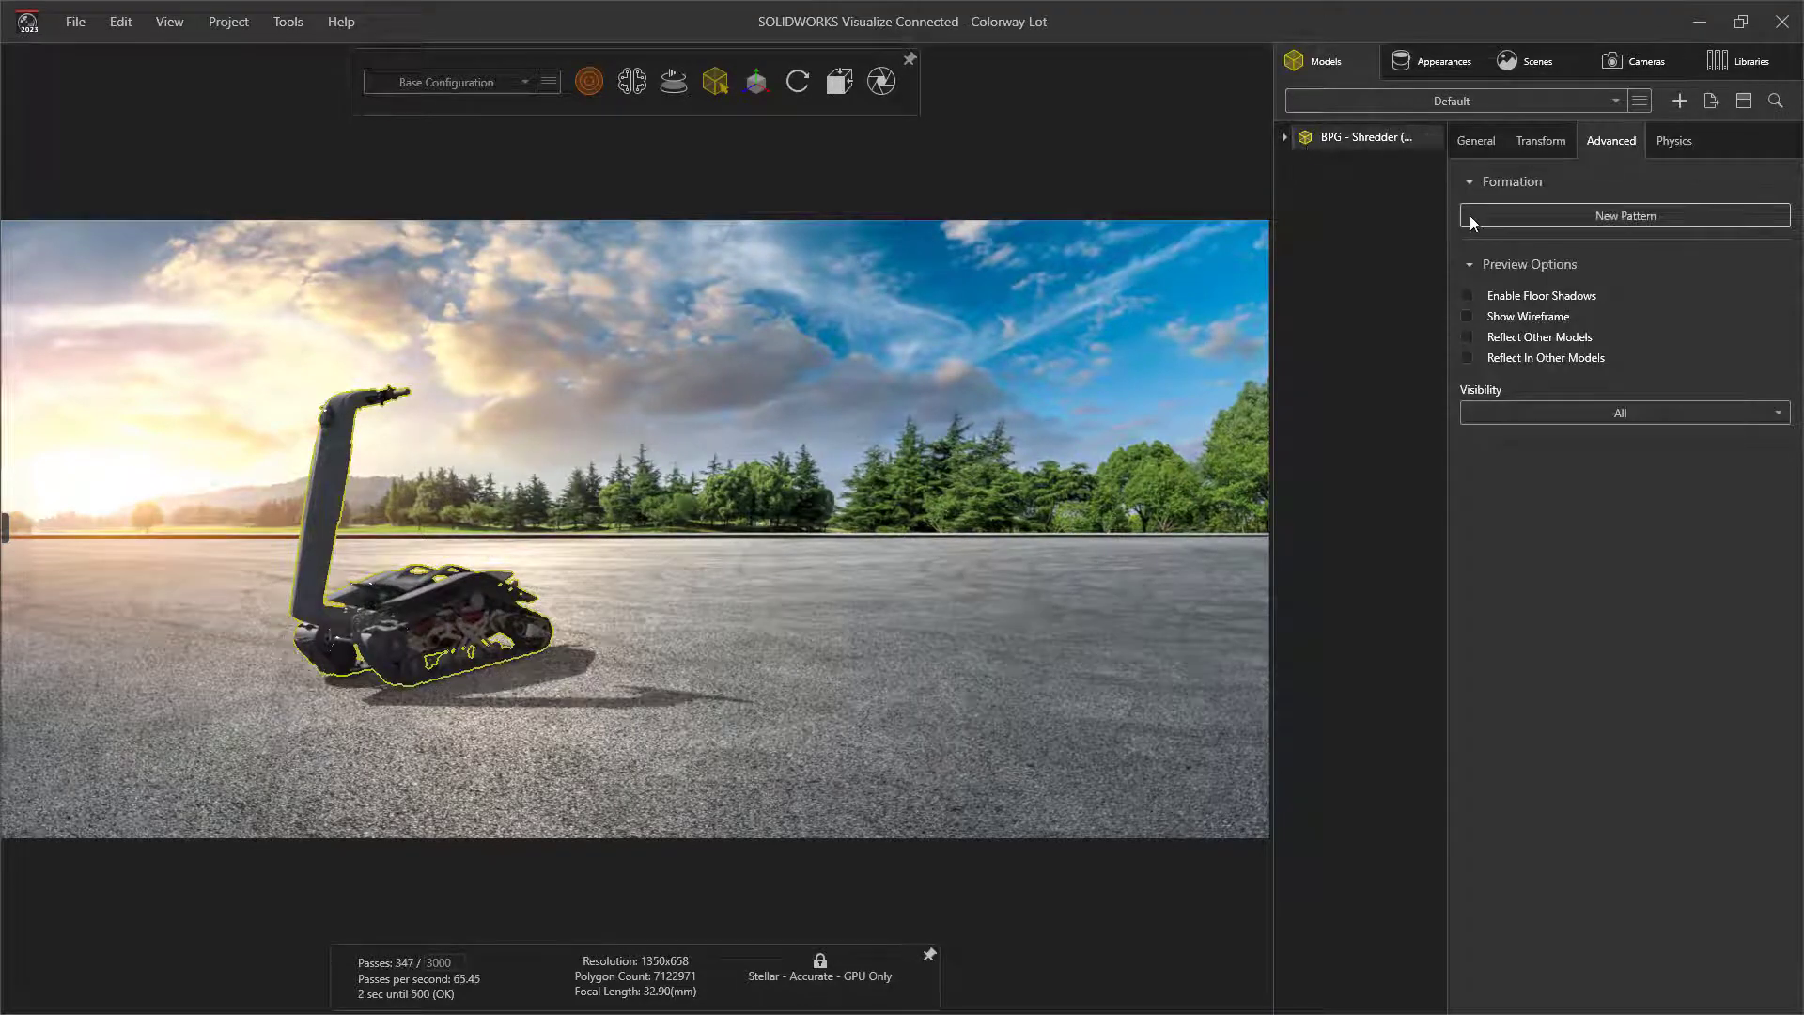
pyautogui.click(1469, 216)
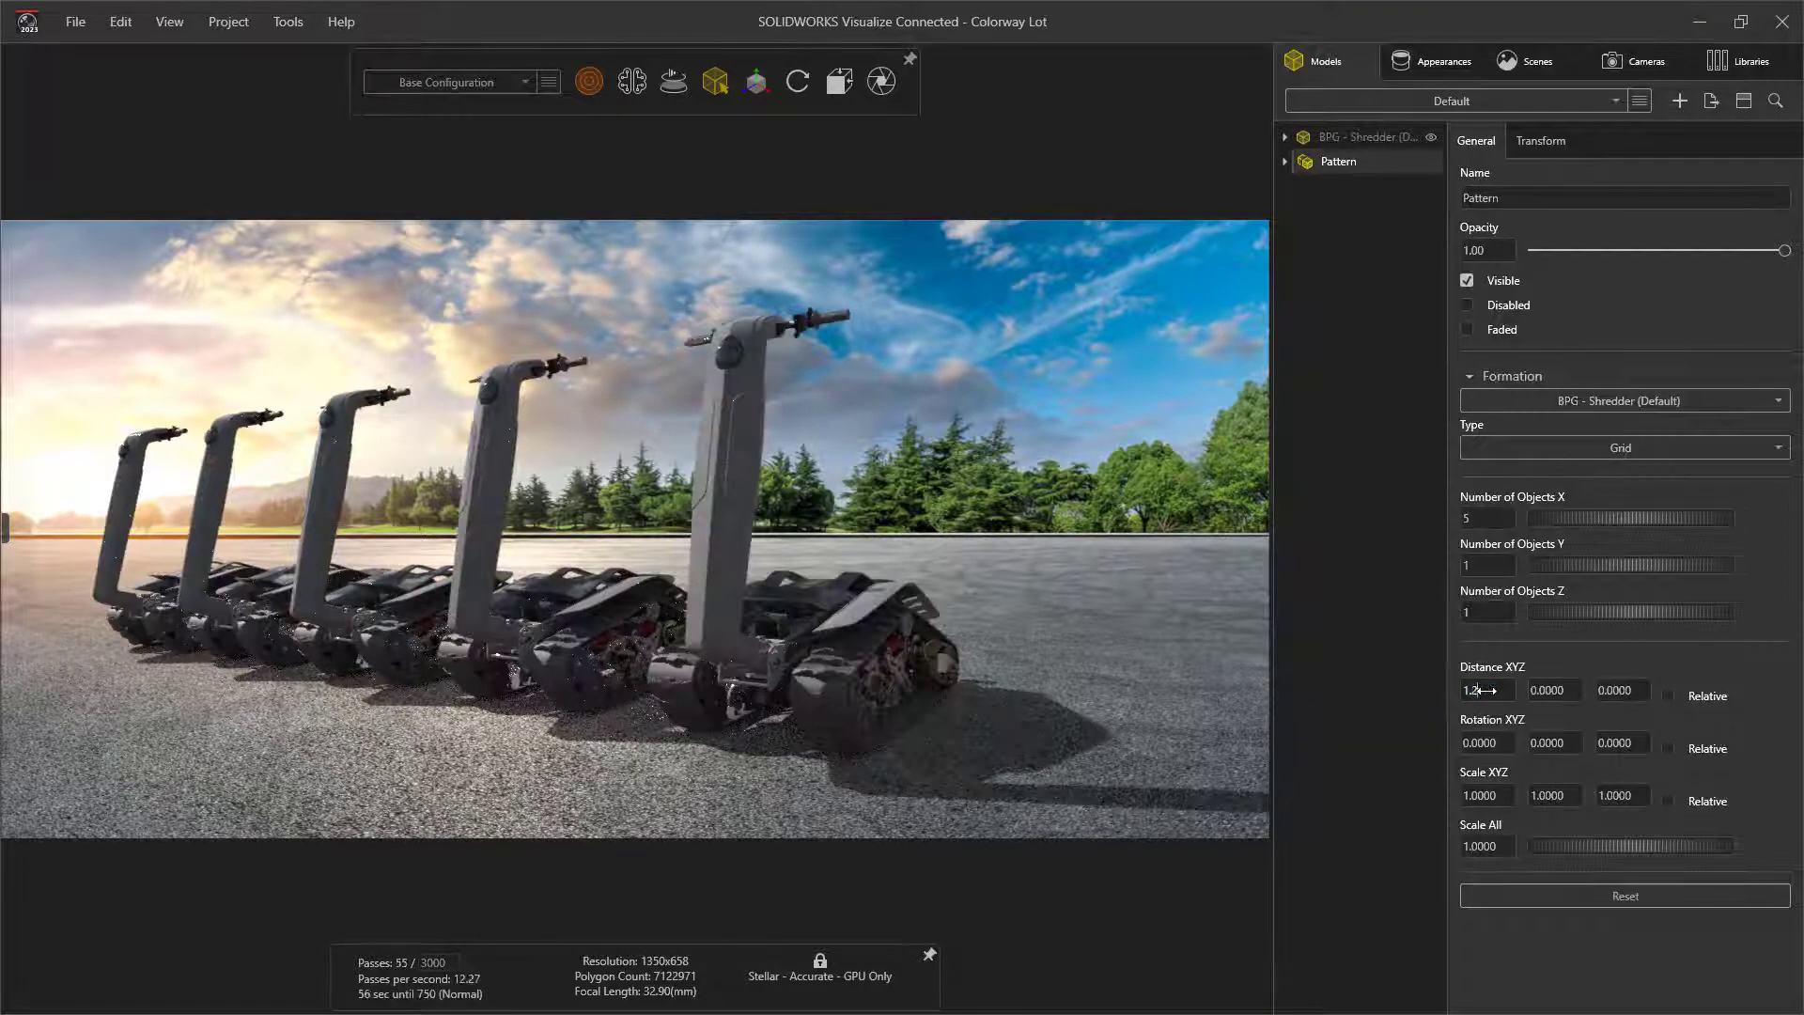
pyautogui.press('Tab')
pyautogui.moveTo(1556, 744); pyautogui.dragTo(1395, 751)
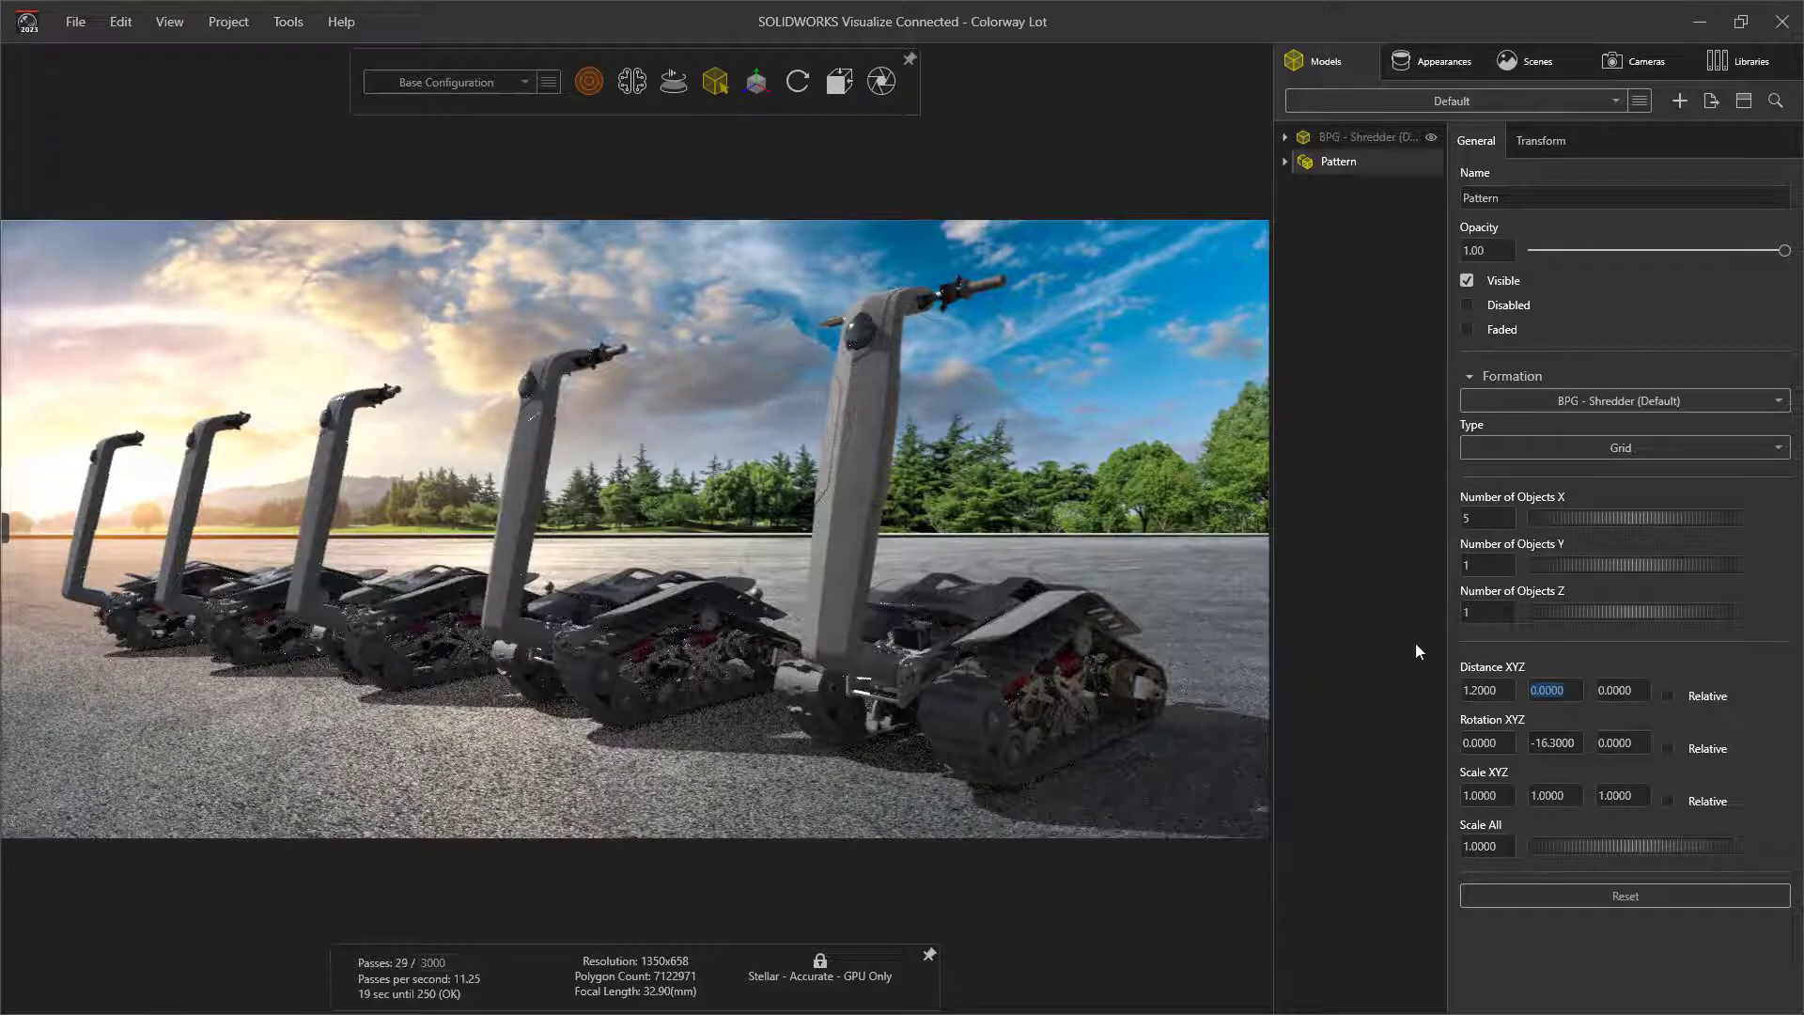
pyautogui.click(1403, 73)
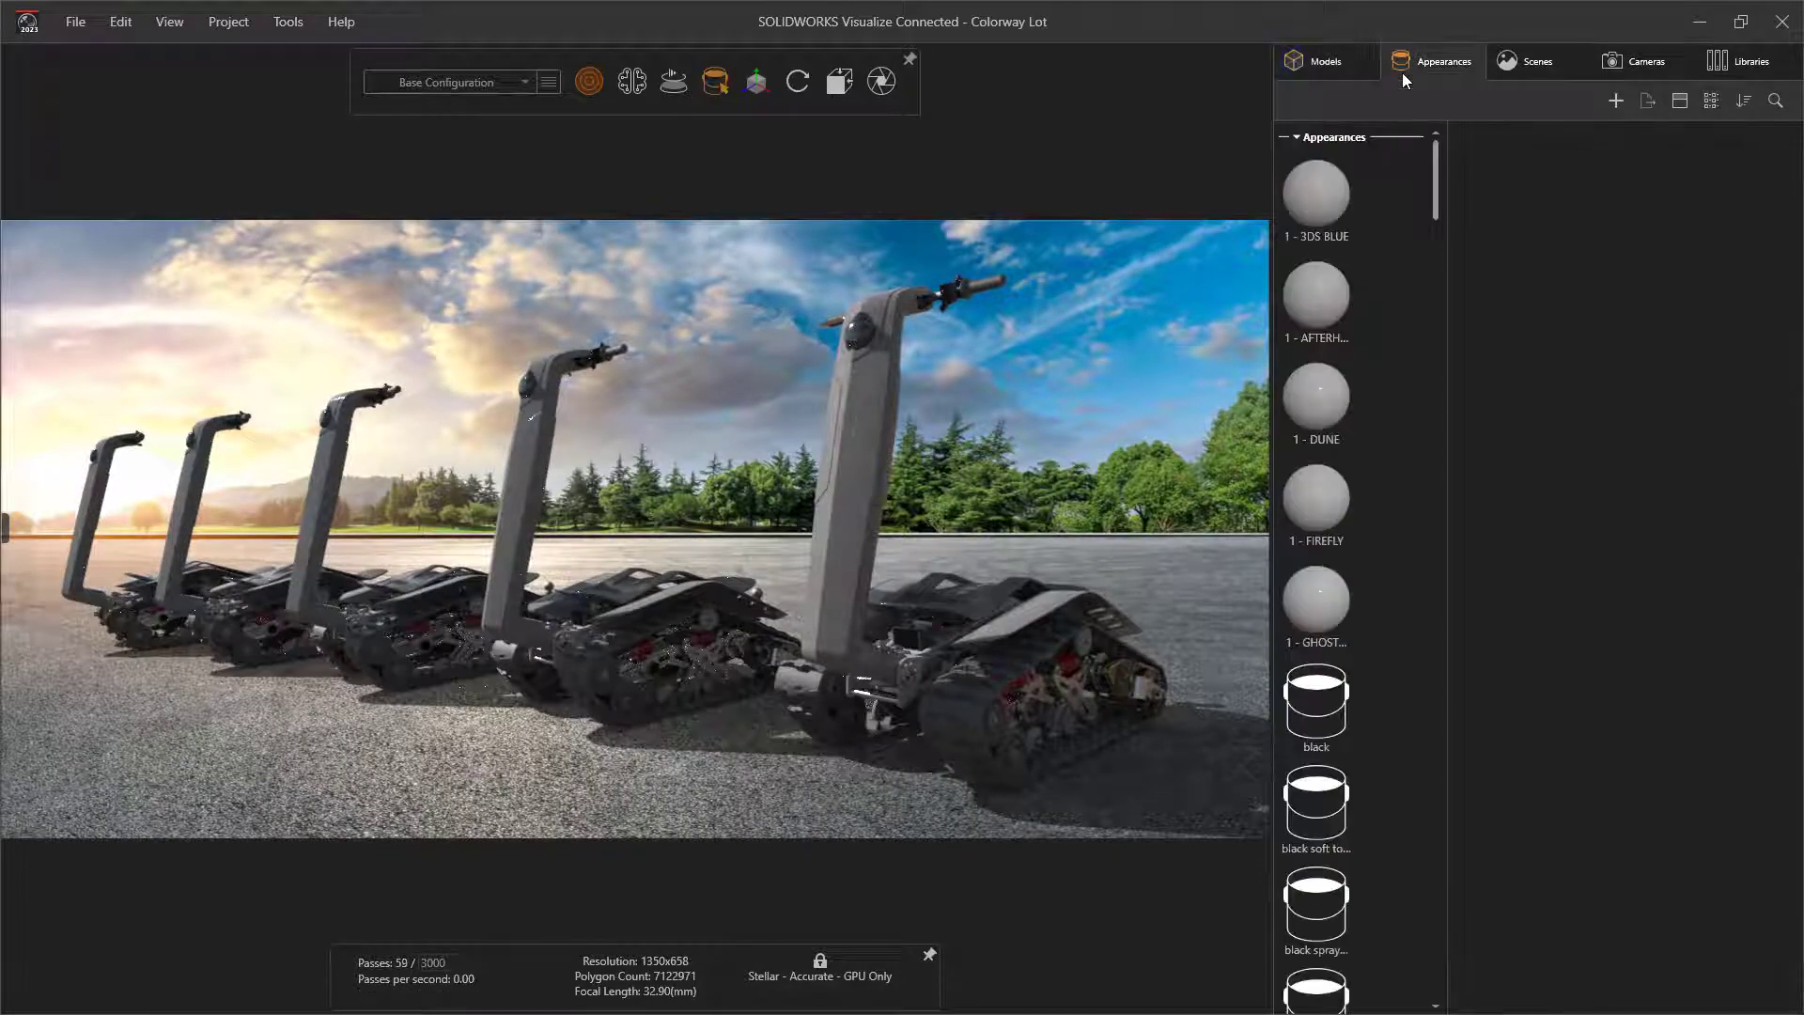
pyautogui.click(1319, 194)
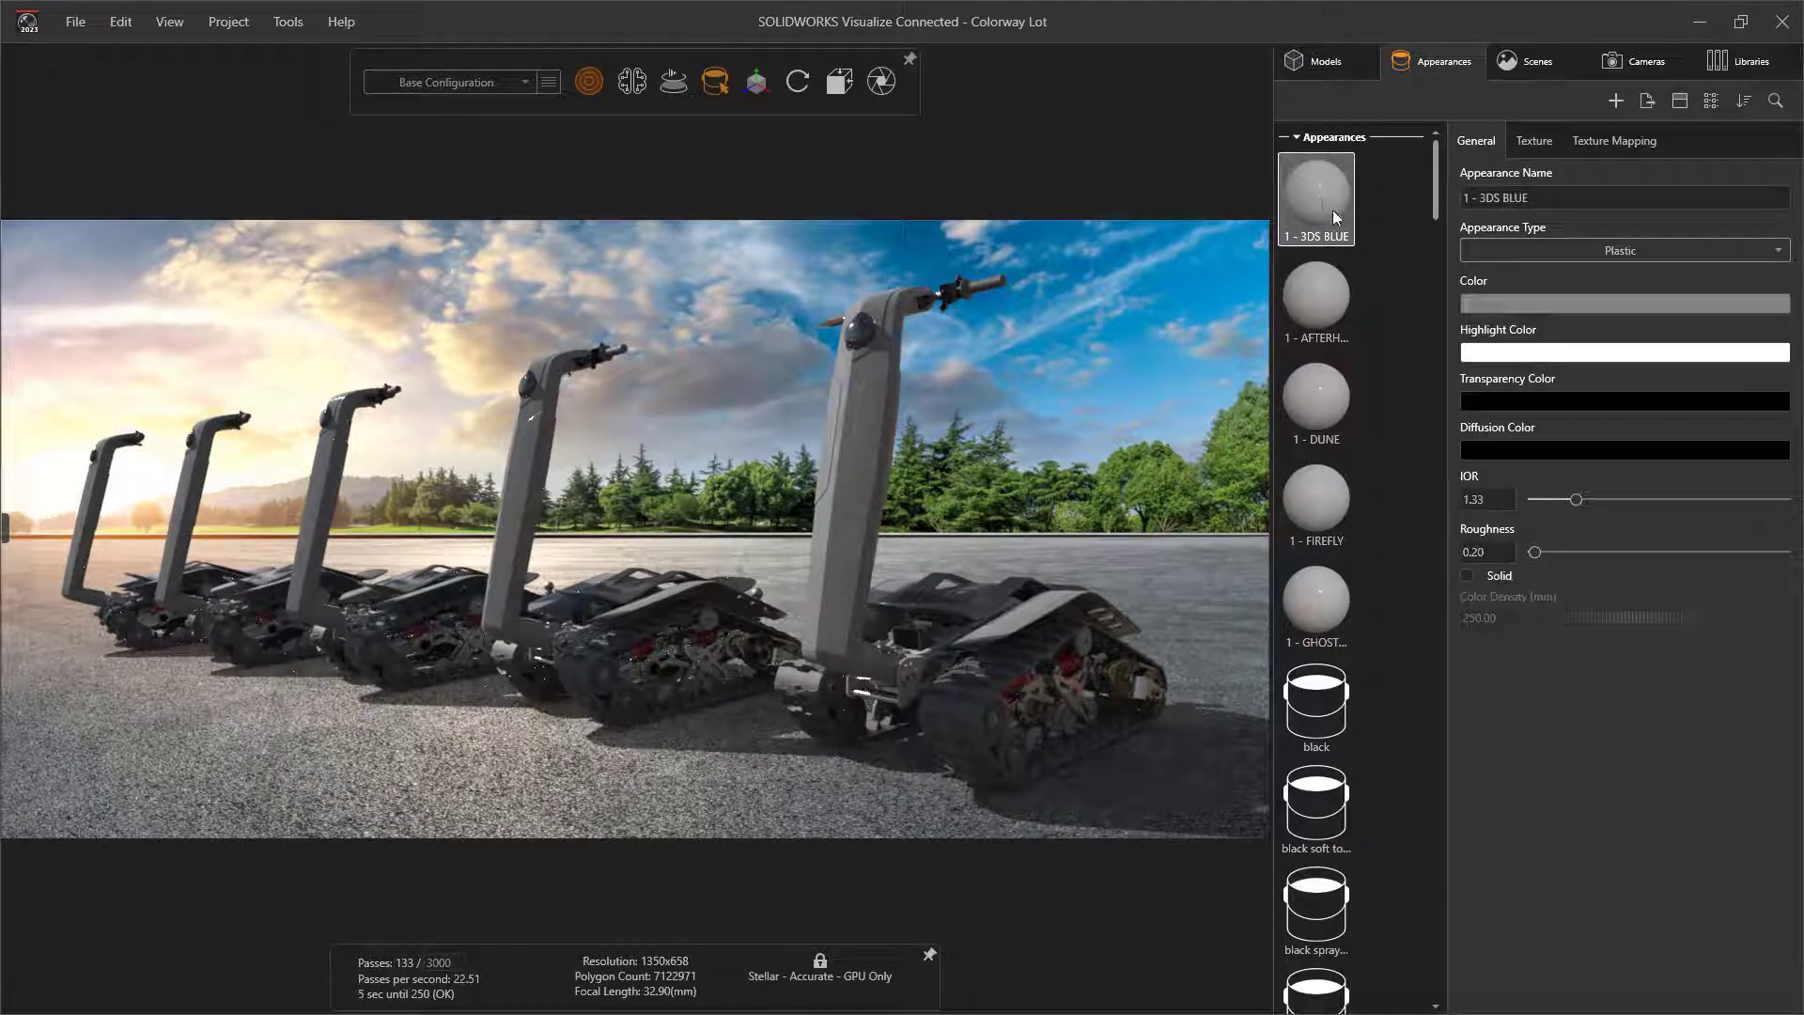
# Import Shredder New Colors.aco into the 3DS BLUE colour picker's swatches.
pyautogui.click(1479, 303)
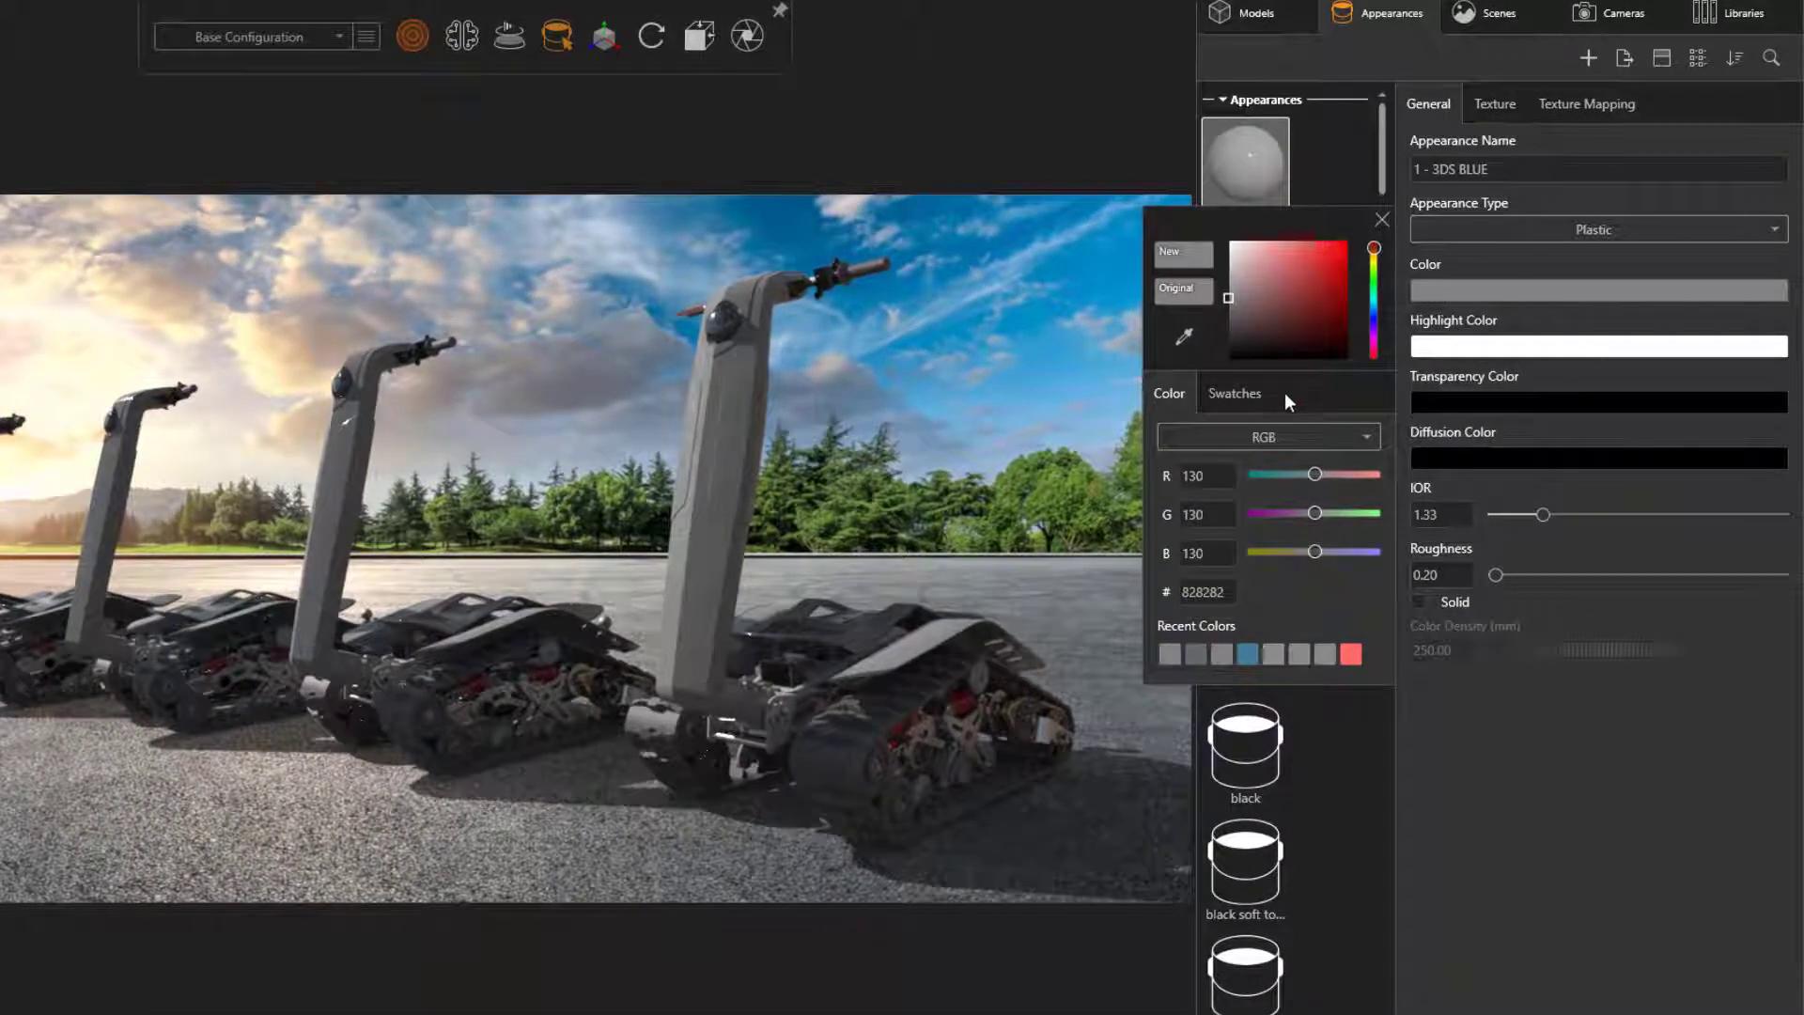
pyautogui.click(1249, 404)
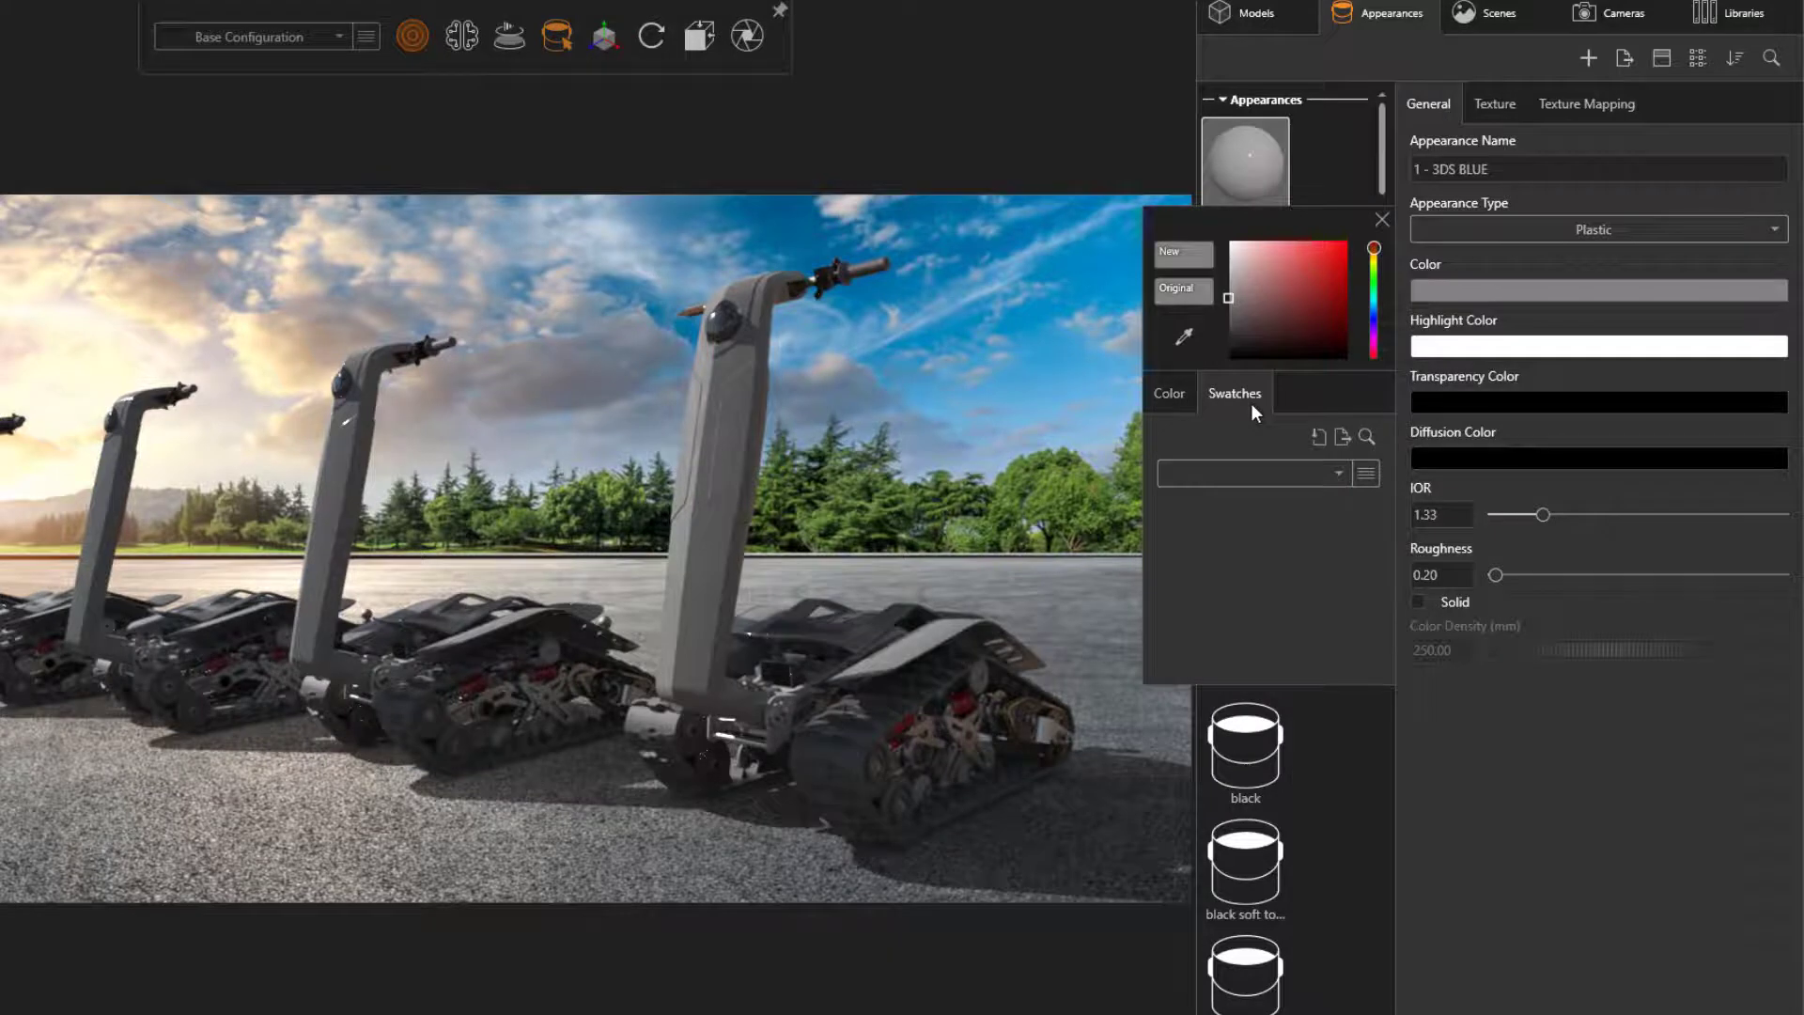
pyautogui.click(1332, 472)
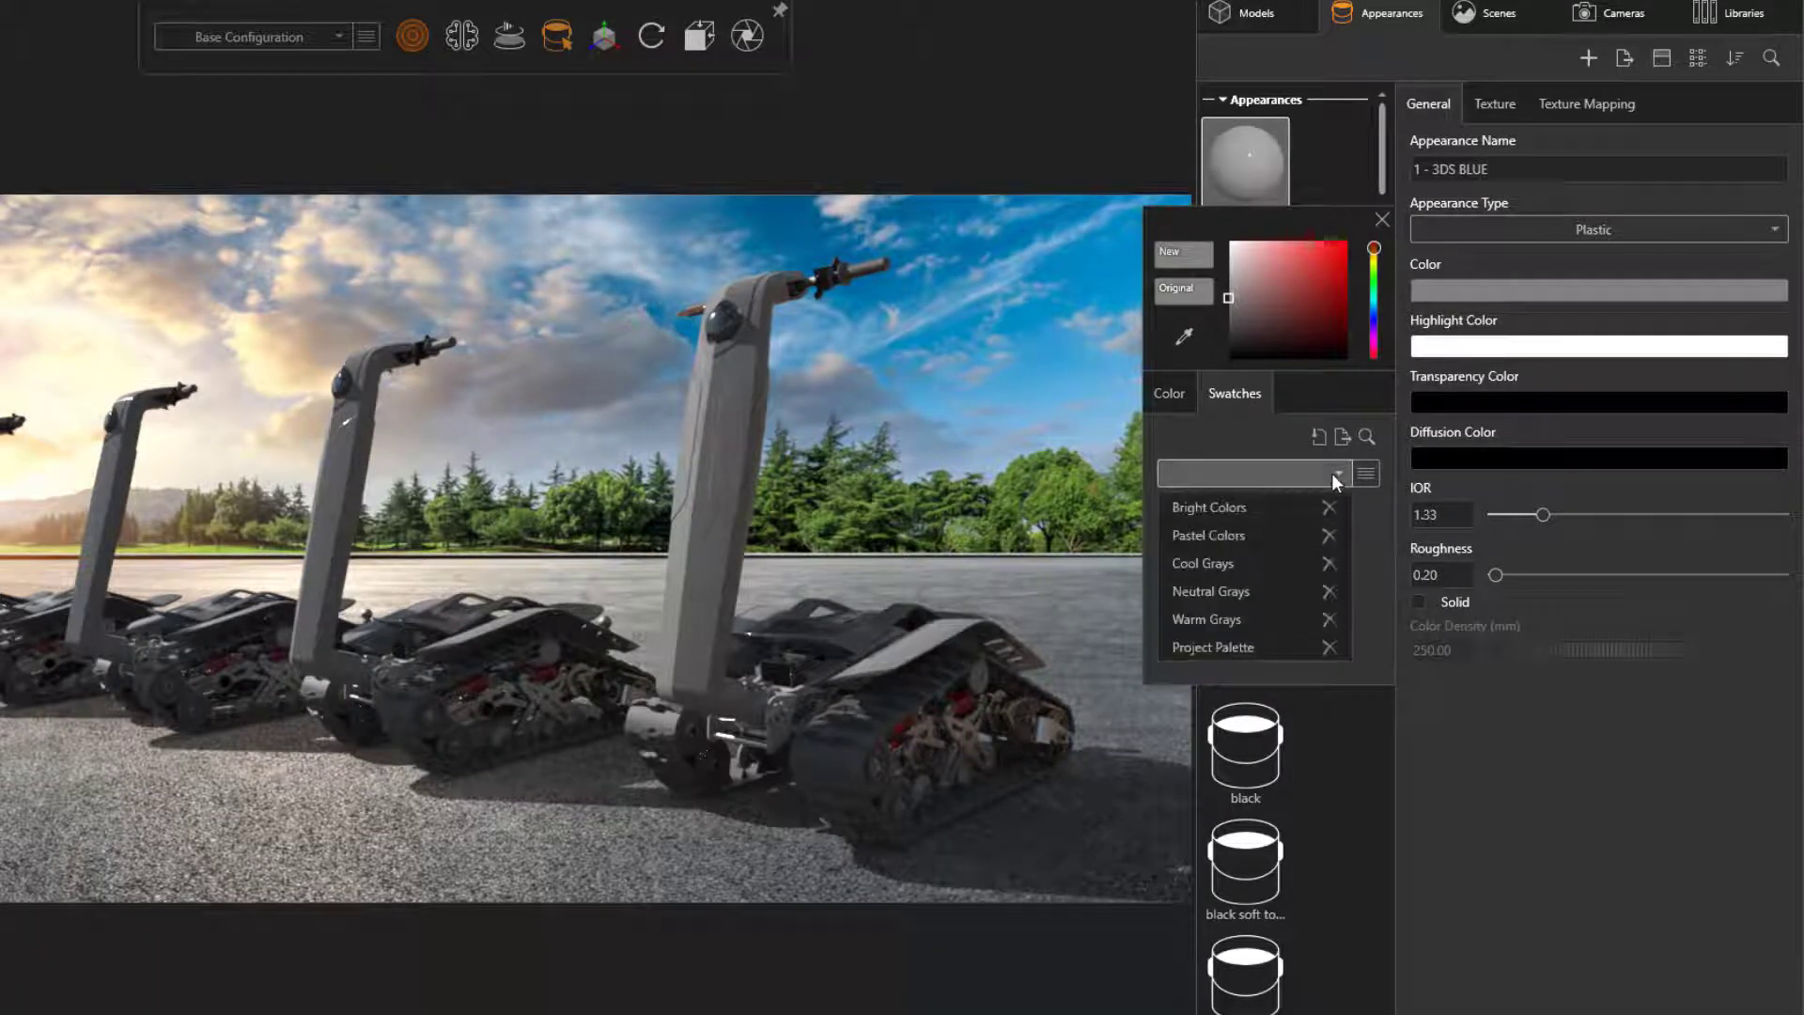
pyautogui.click(1270, 504)
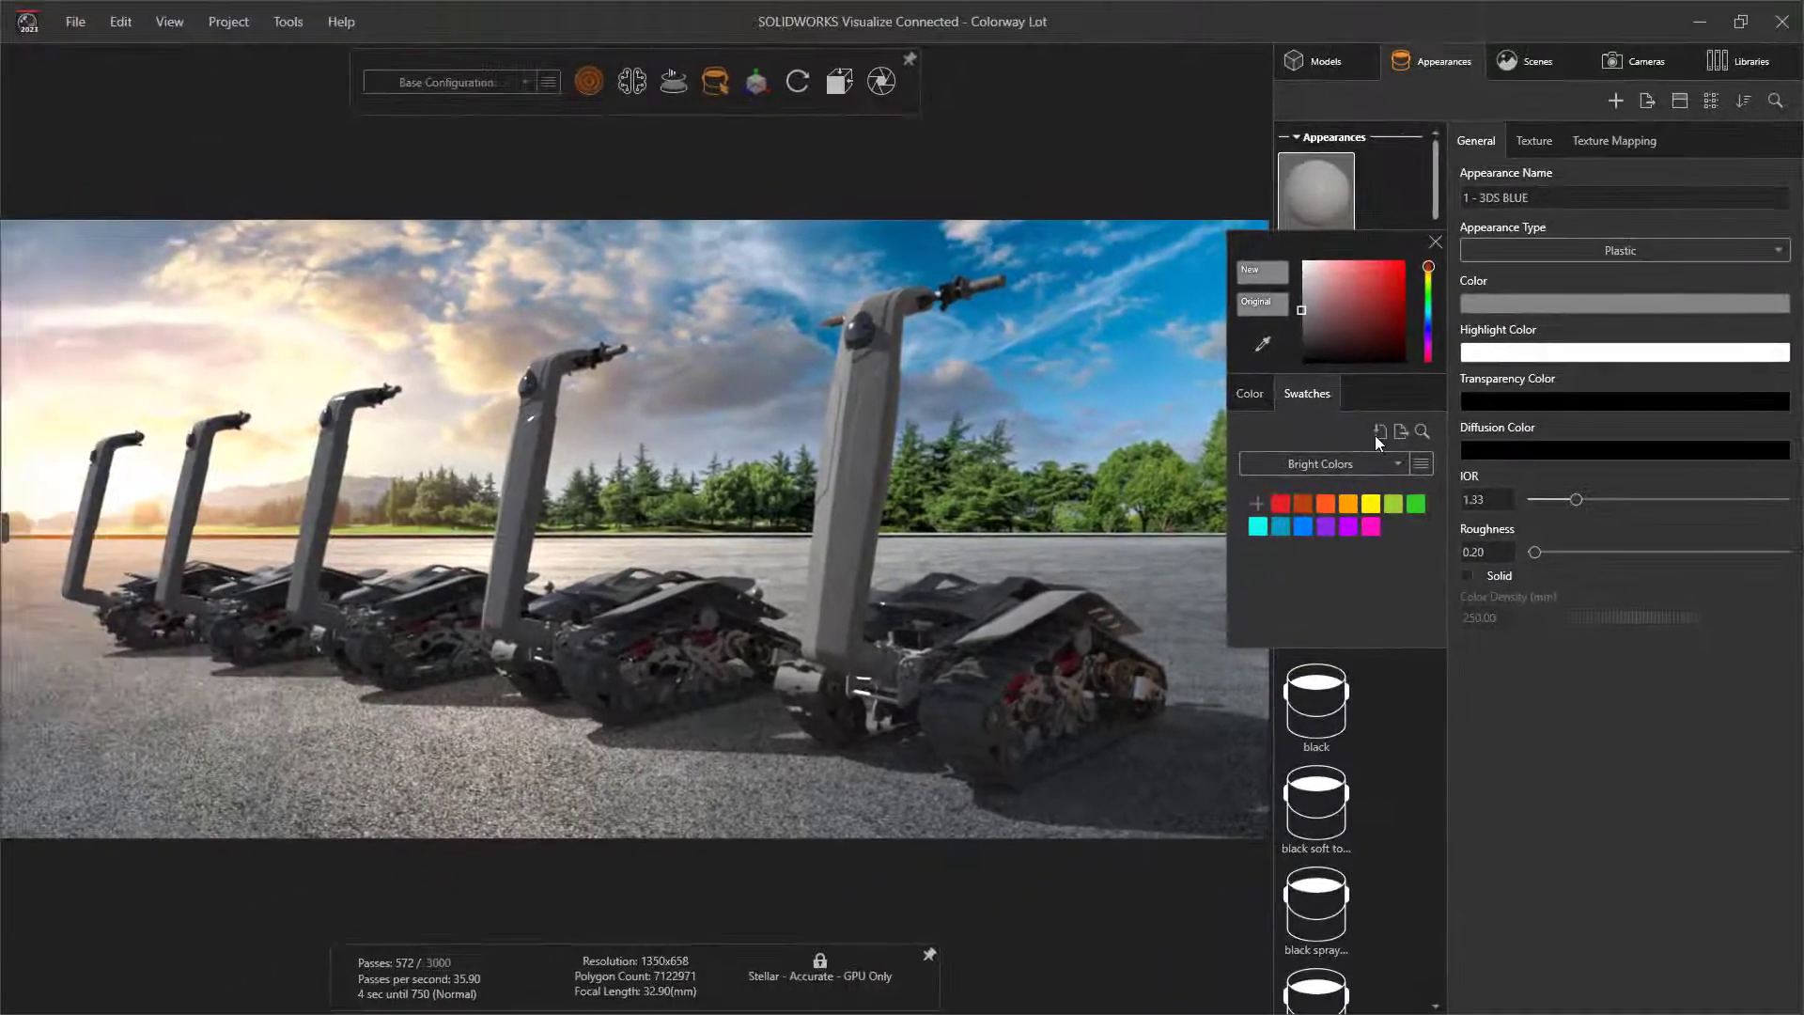
pyautogui.click(1375, 436)
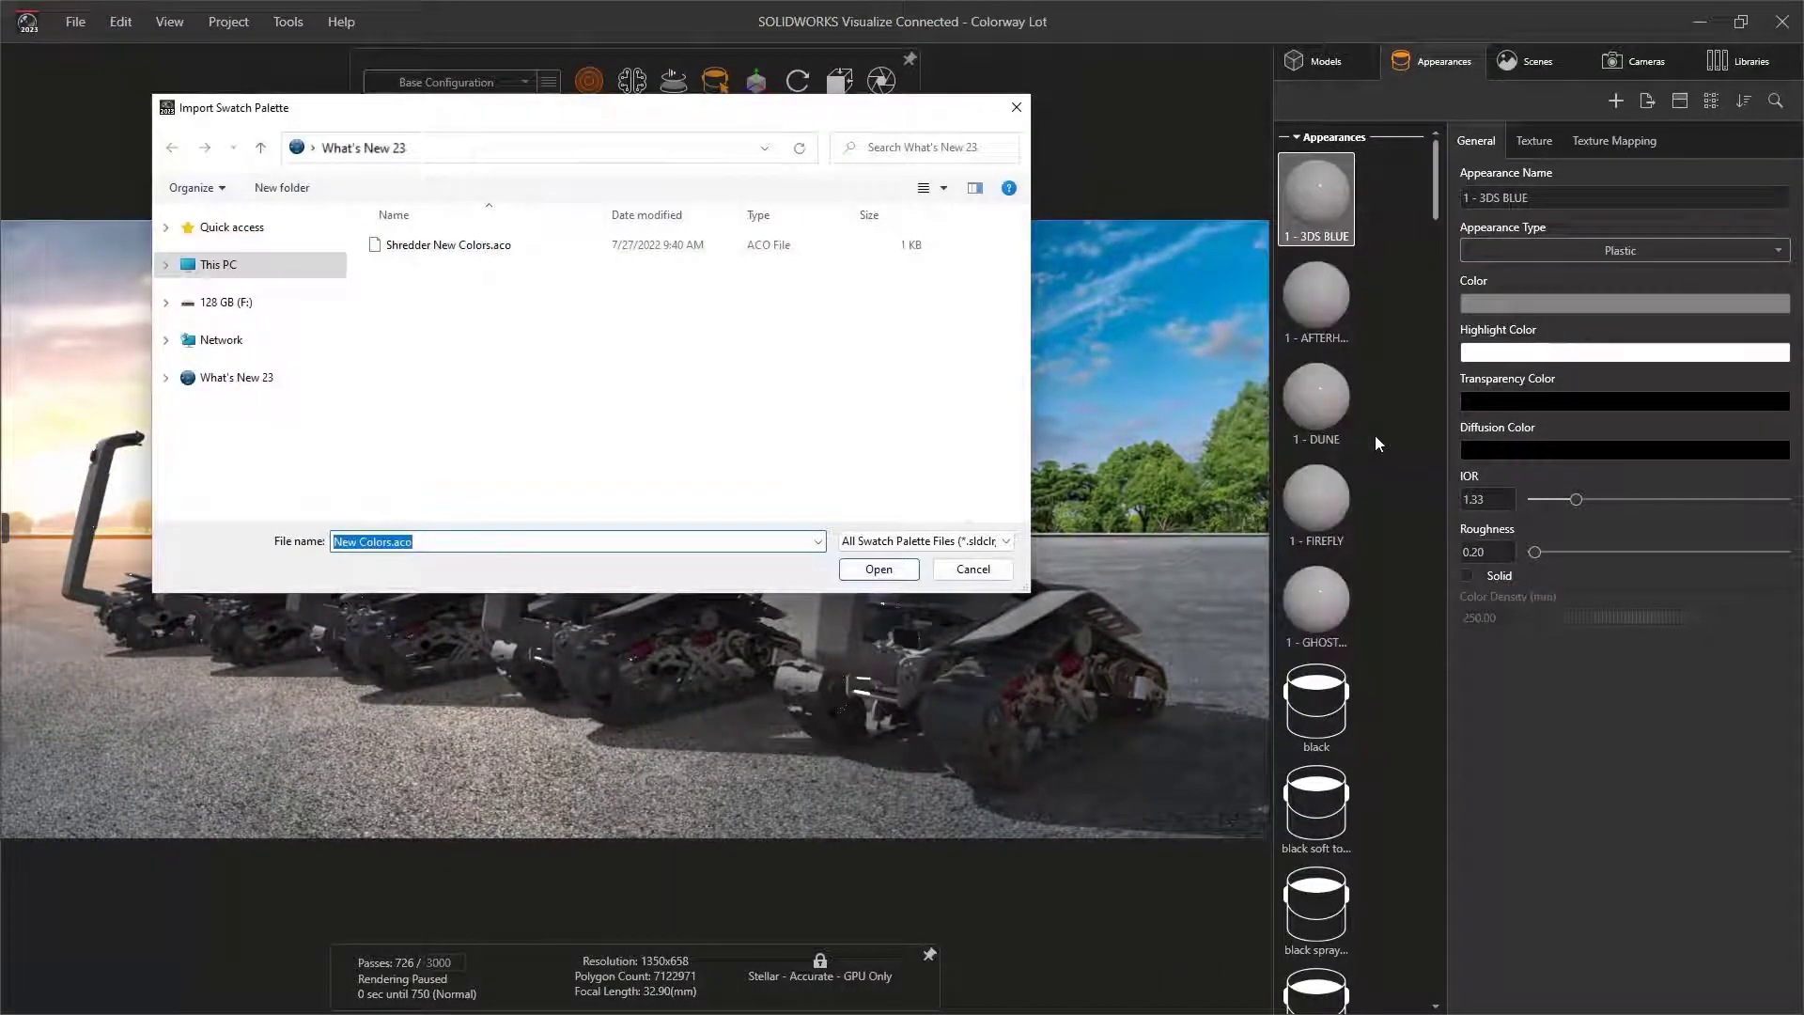
pyautogui.doubleClick(452, 249)
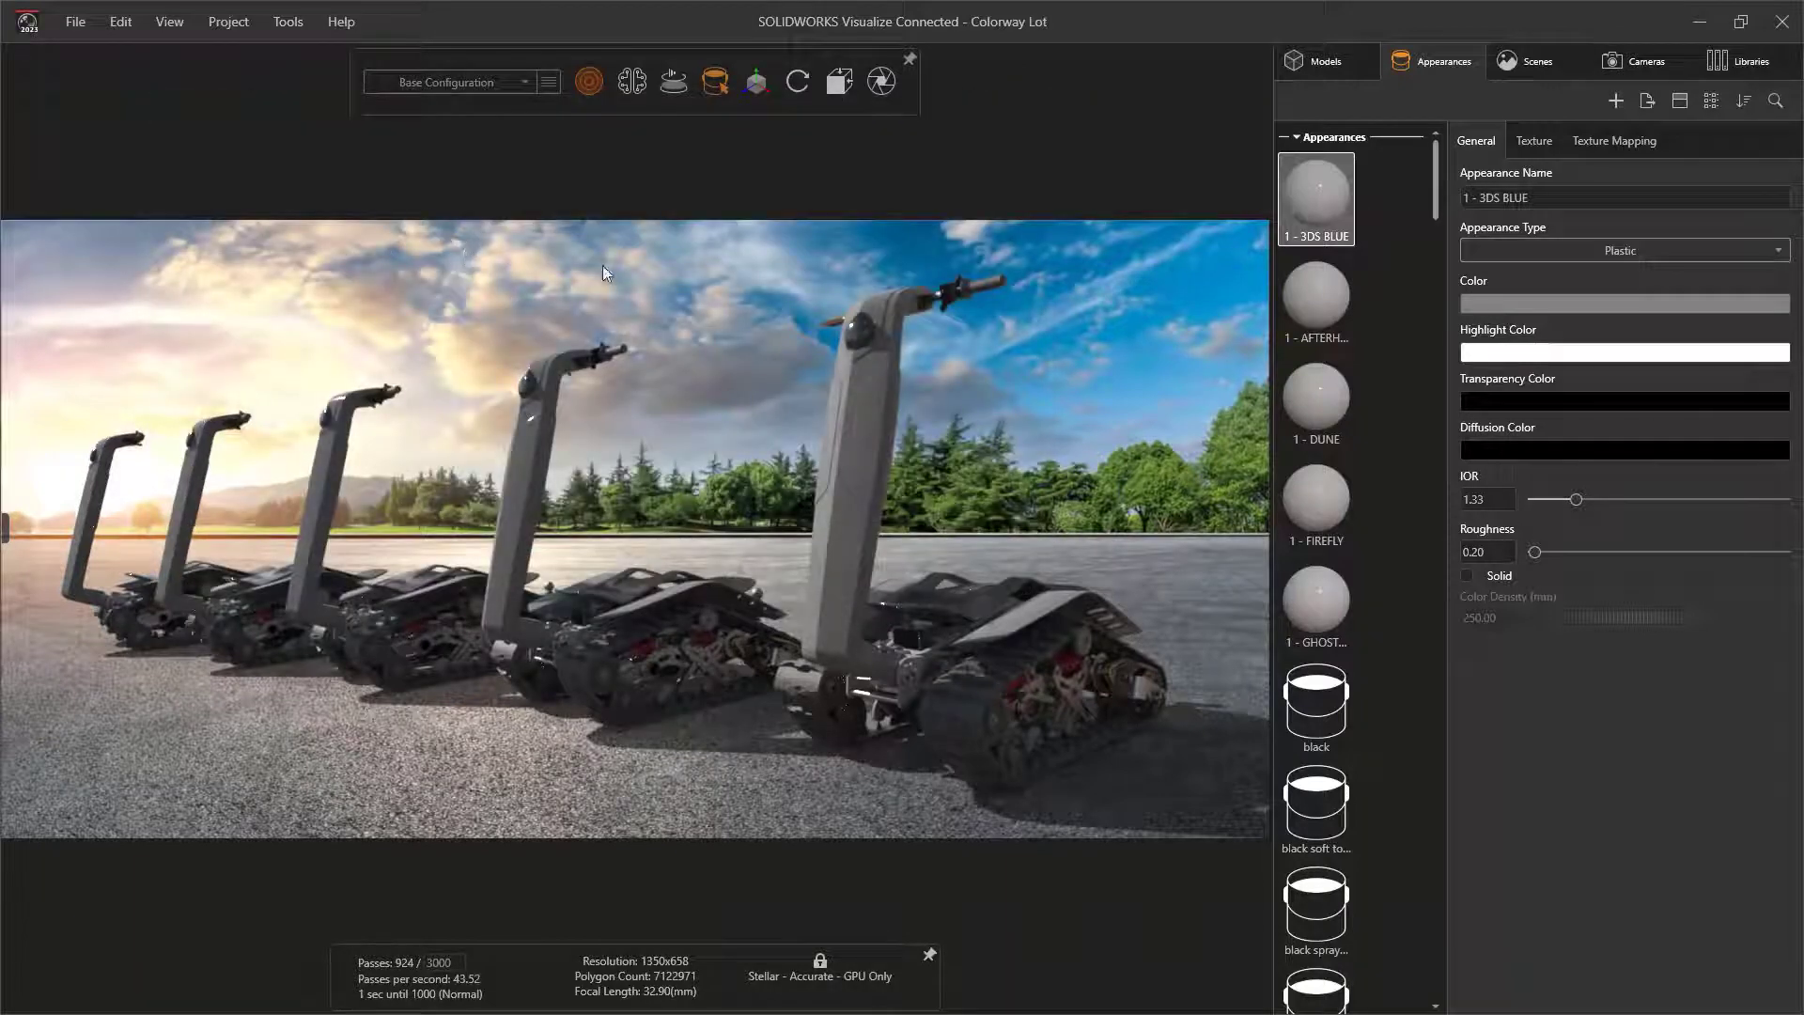
# Reopen the 3DS BLUE Color Picker and move it aside, showing RGB 130/130/130.
pyautogui.click(1479, 301)
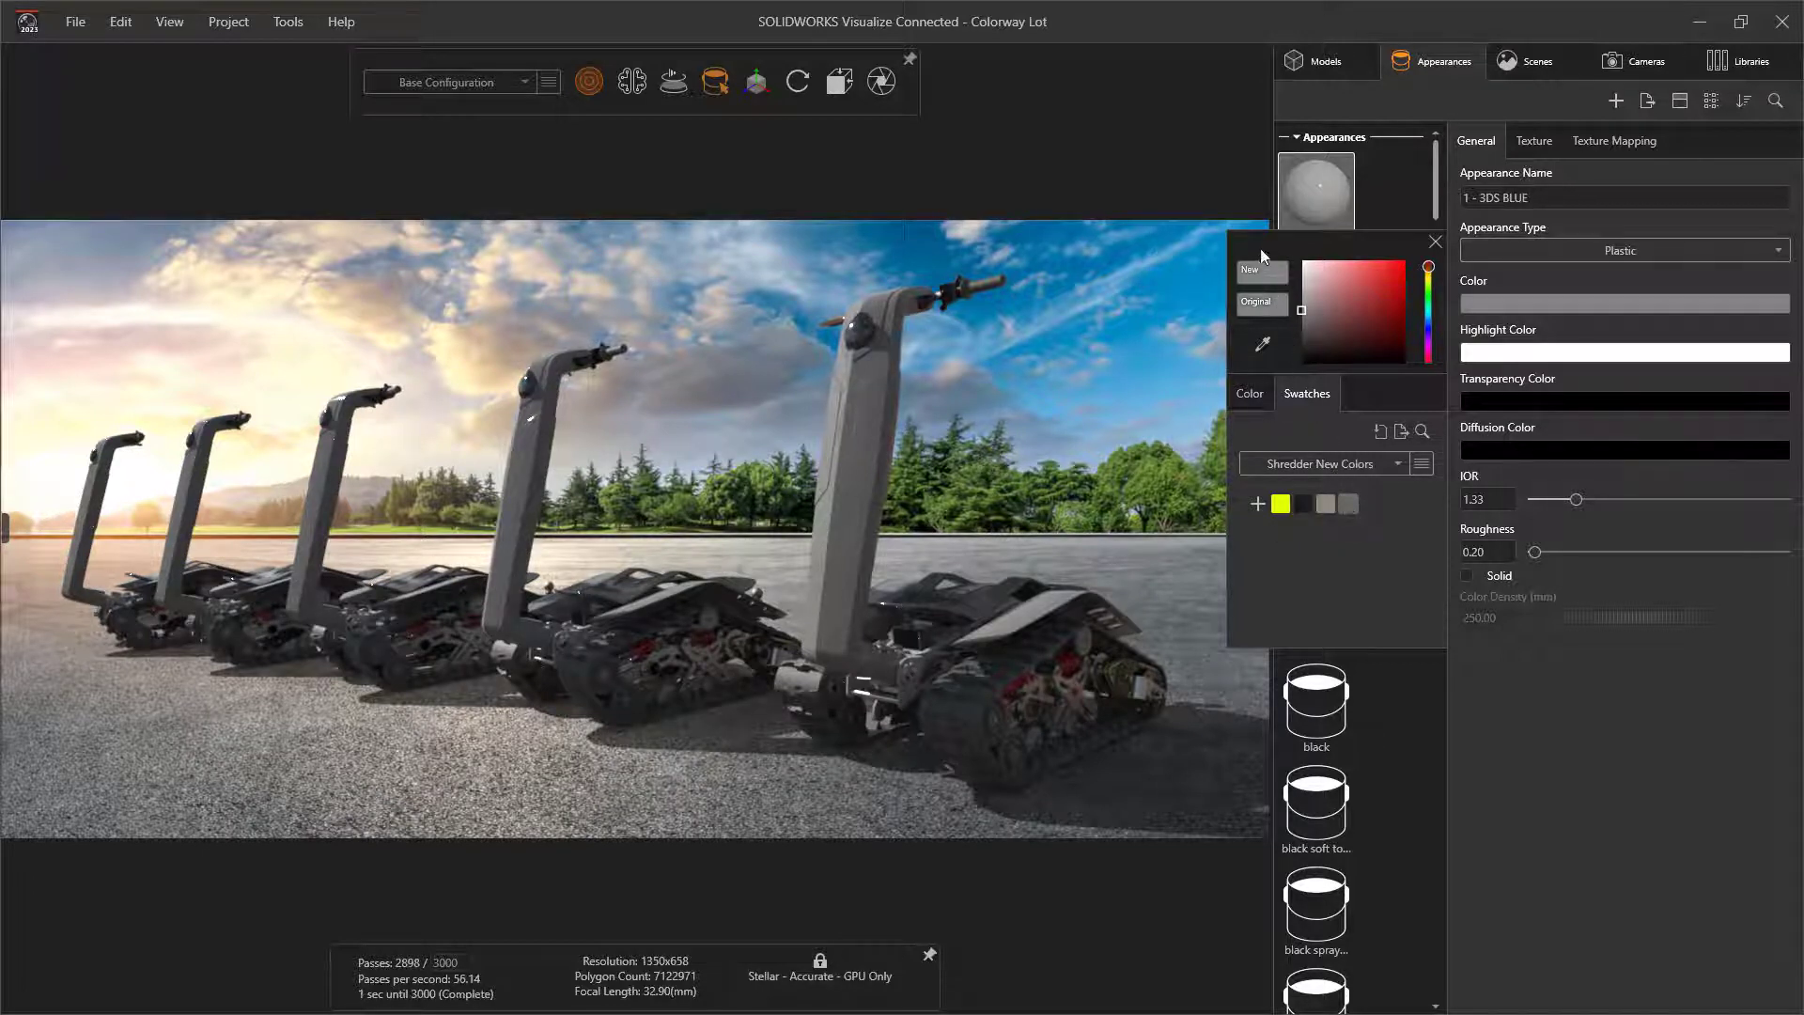
pyautogui.moveTo(1260, 249); pyautogui.dragTo(1159, 210)
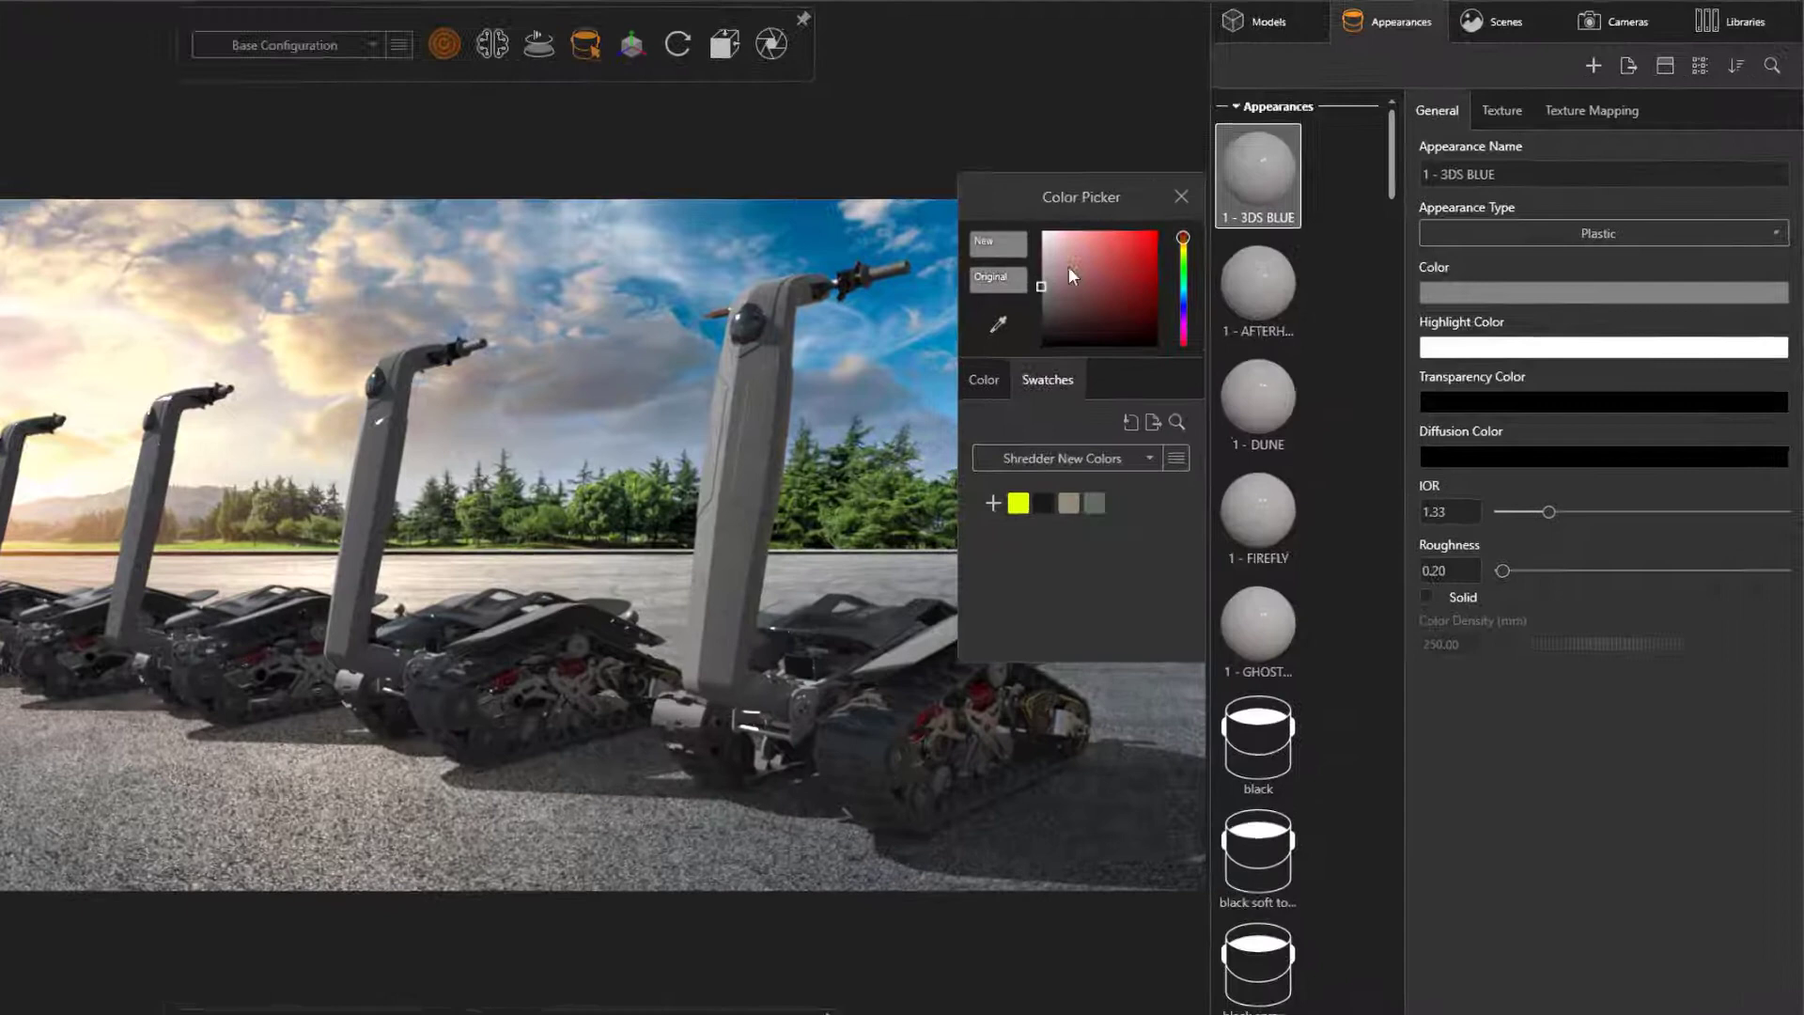
# Change the 3DS BLUE colour in RGB mode to 23/133/176 (178580).
pyautogui.click(984, 386)
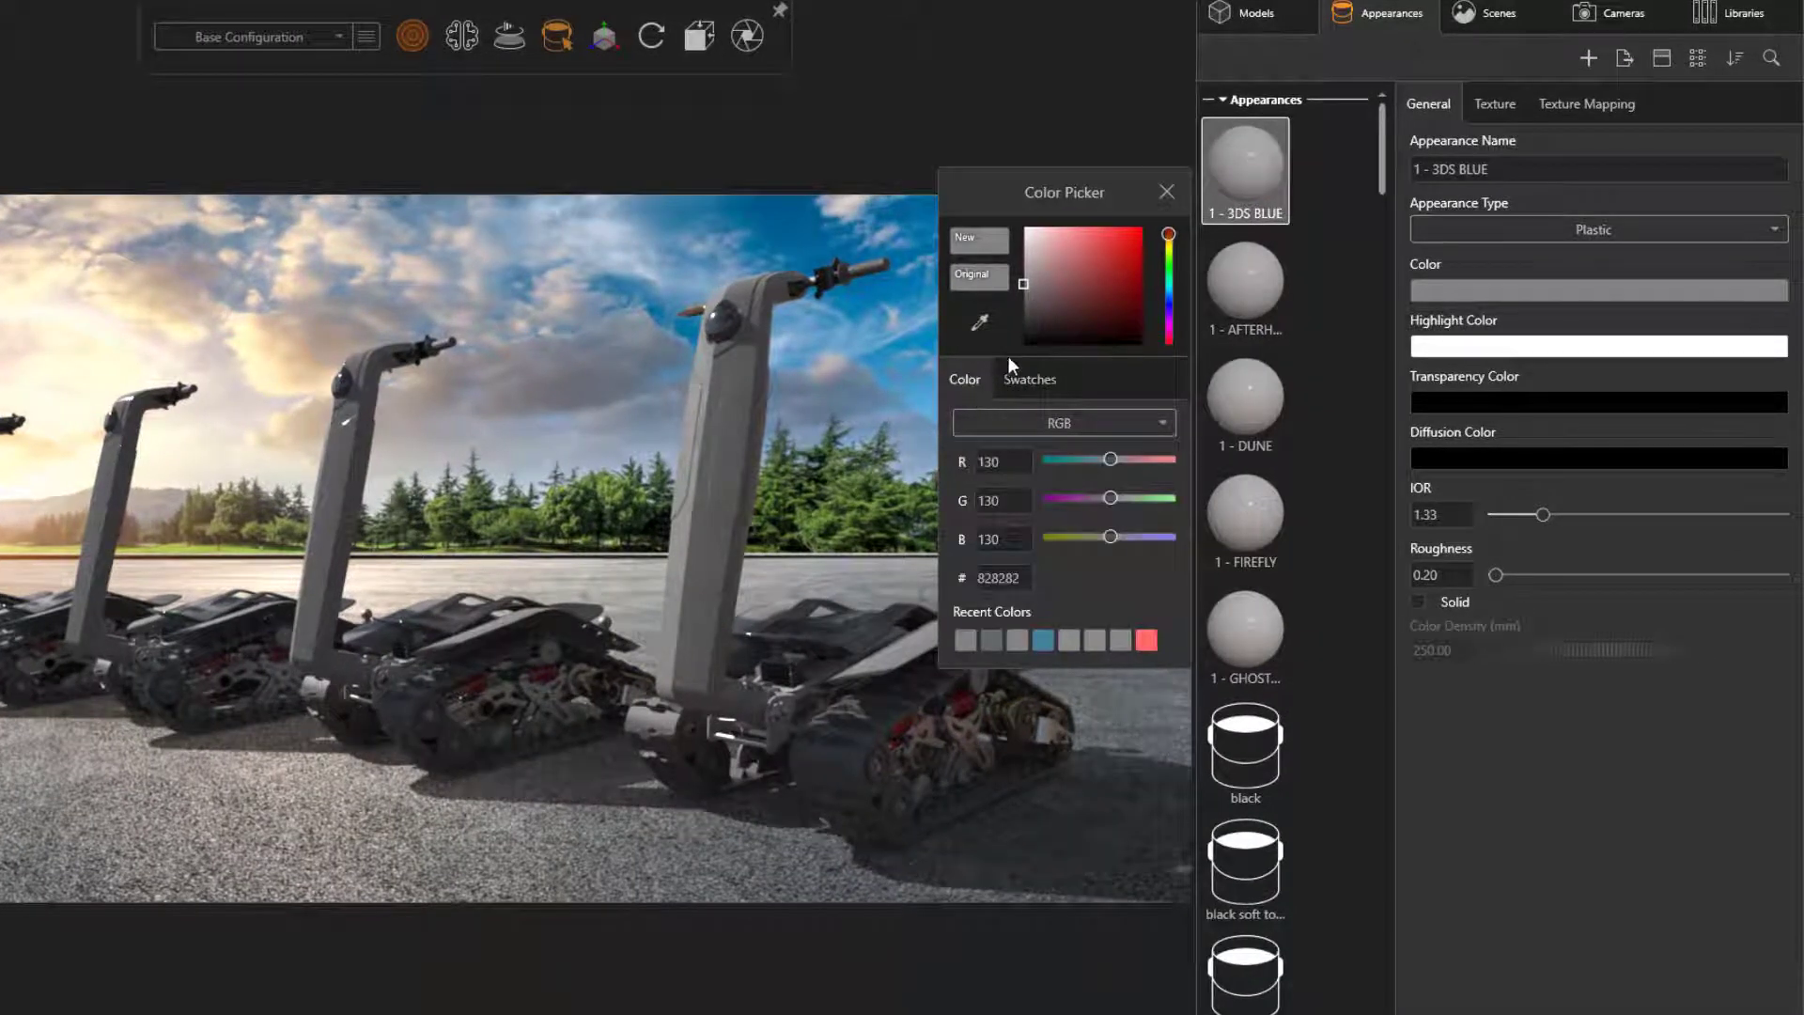
pyautogui.moveTo(1078, 301)
pyautogui.mouseDown()
pyautogui.moveTo(1126, 263)
pyautogui.moveTo(1166, 294)
pyautogui.mouseUp()
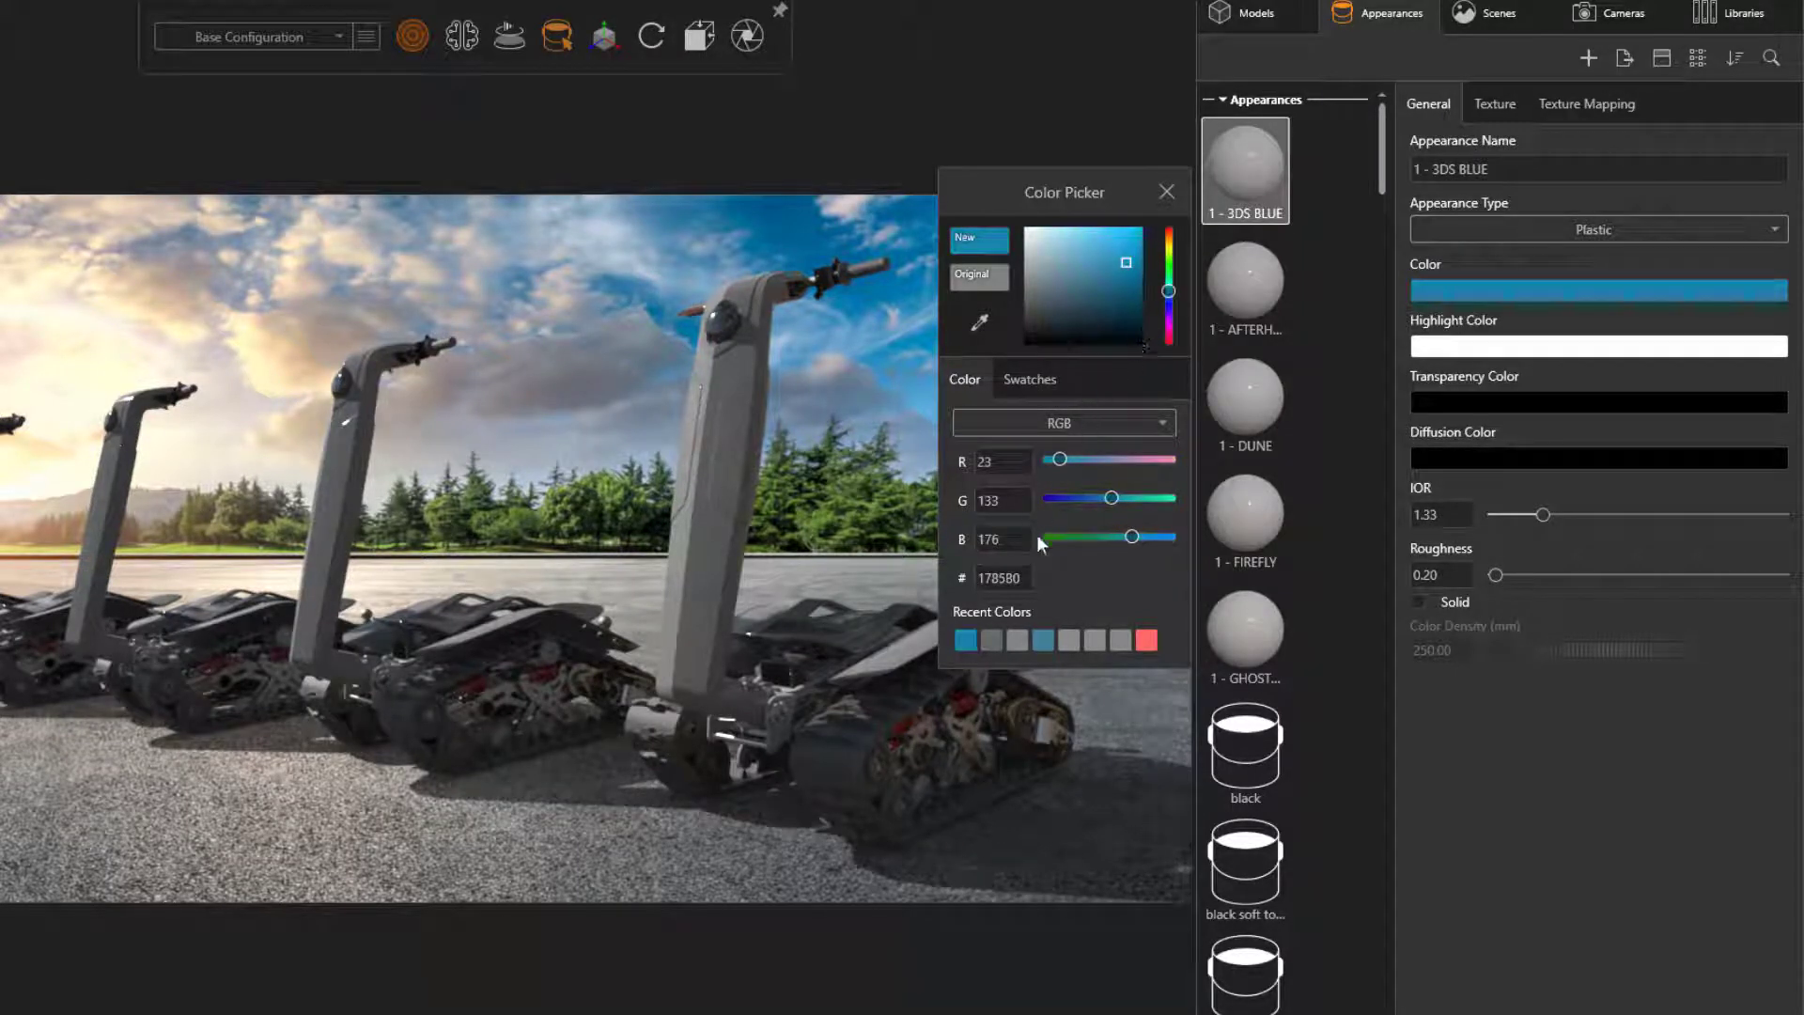
pyautogui.click(1018, 575)
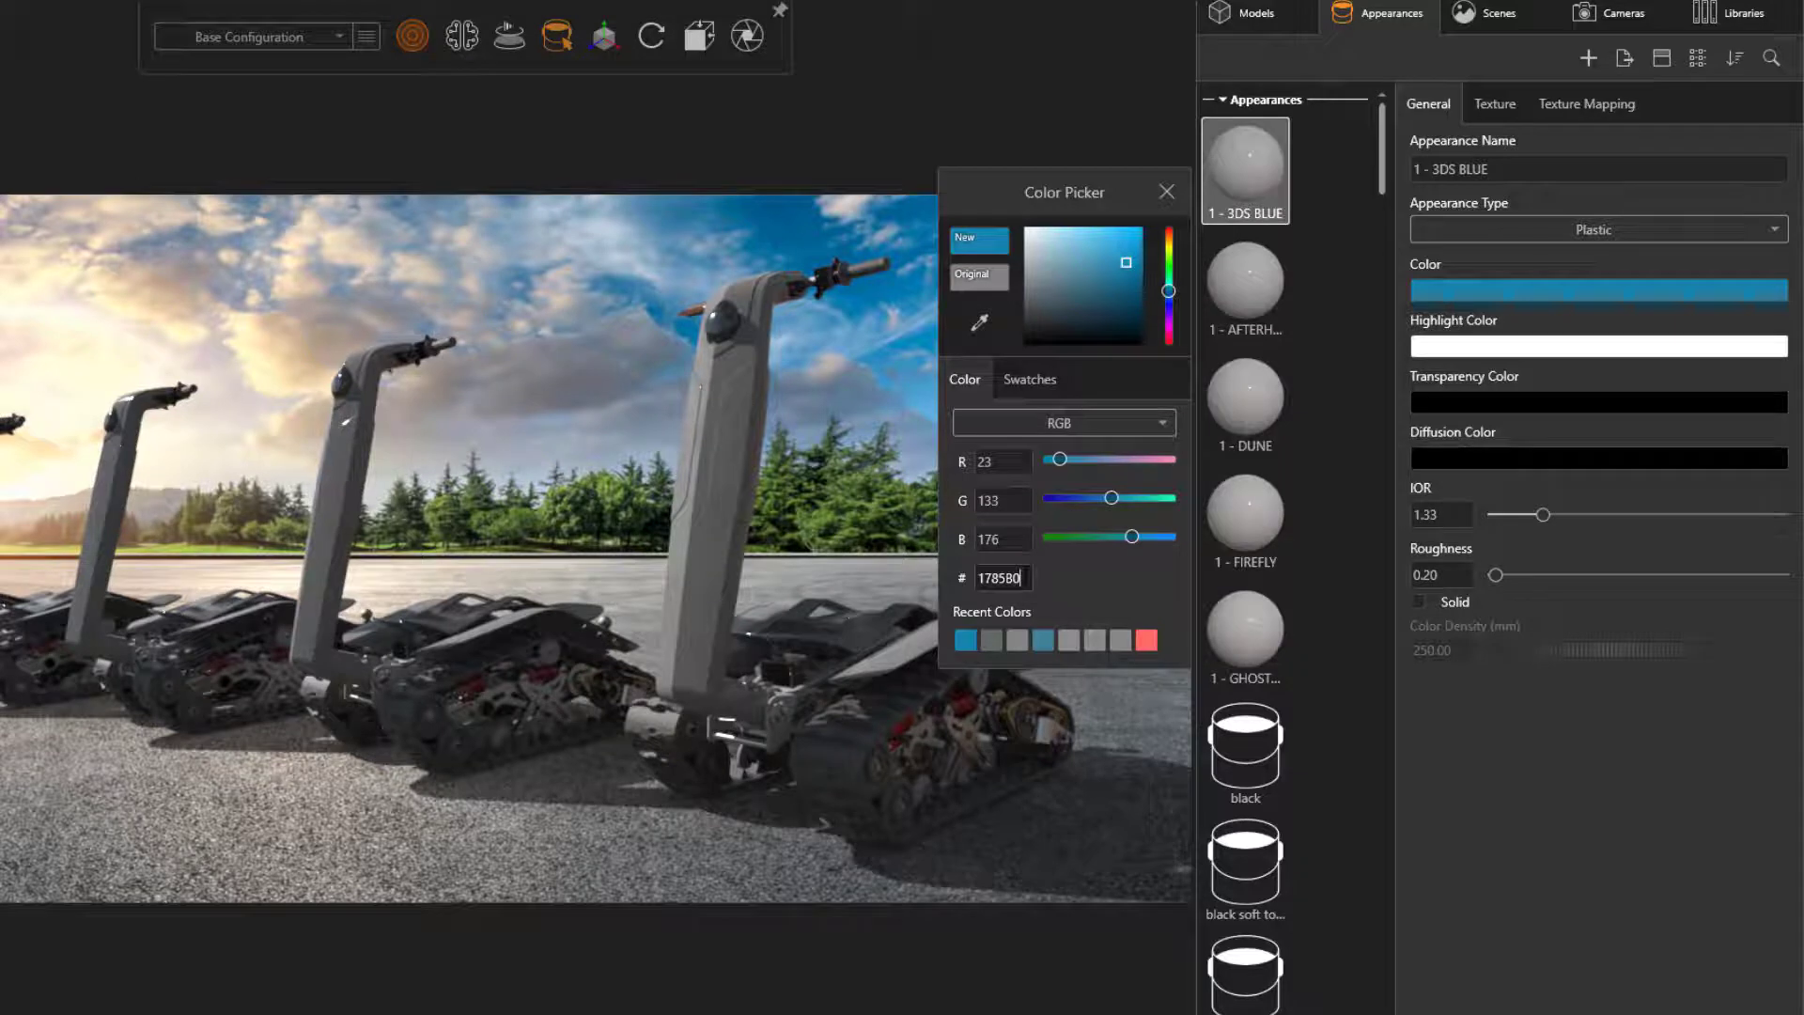
pyautogui.click(1164, 424)
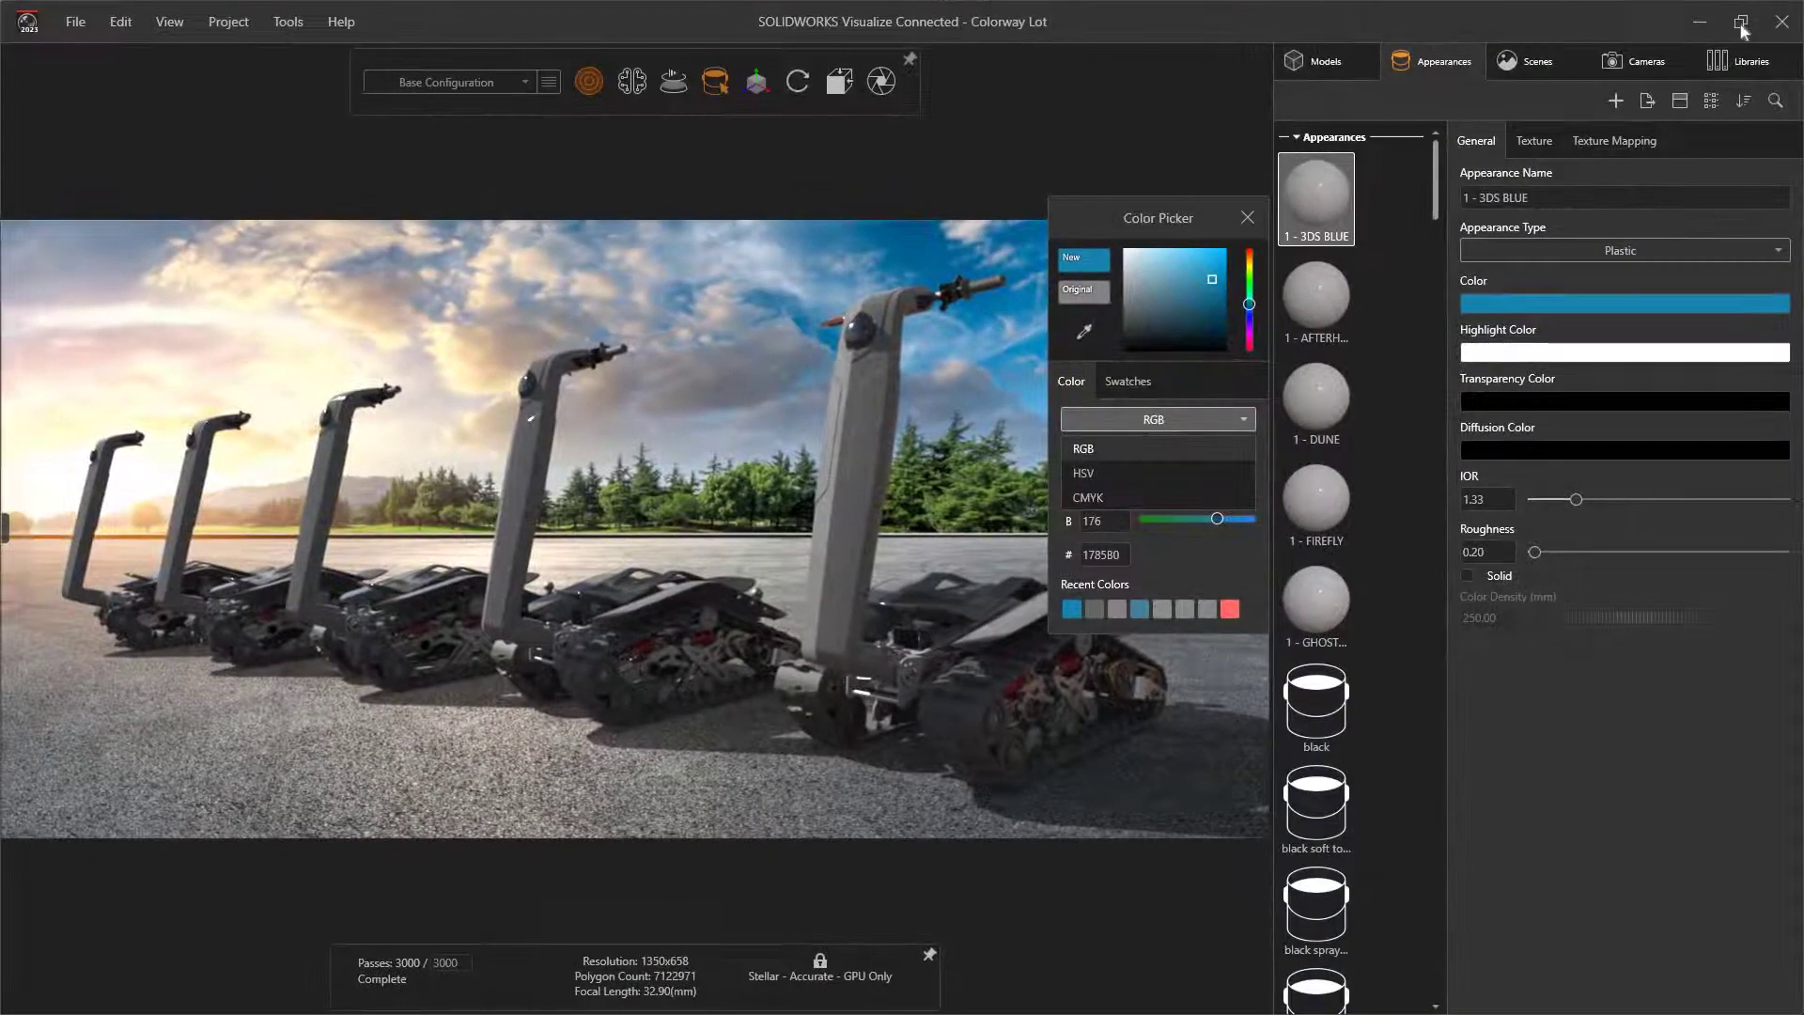
pyautogui.click(1743, 29)
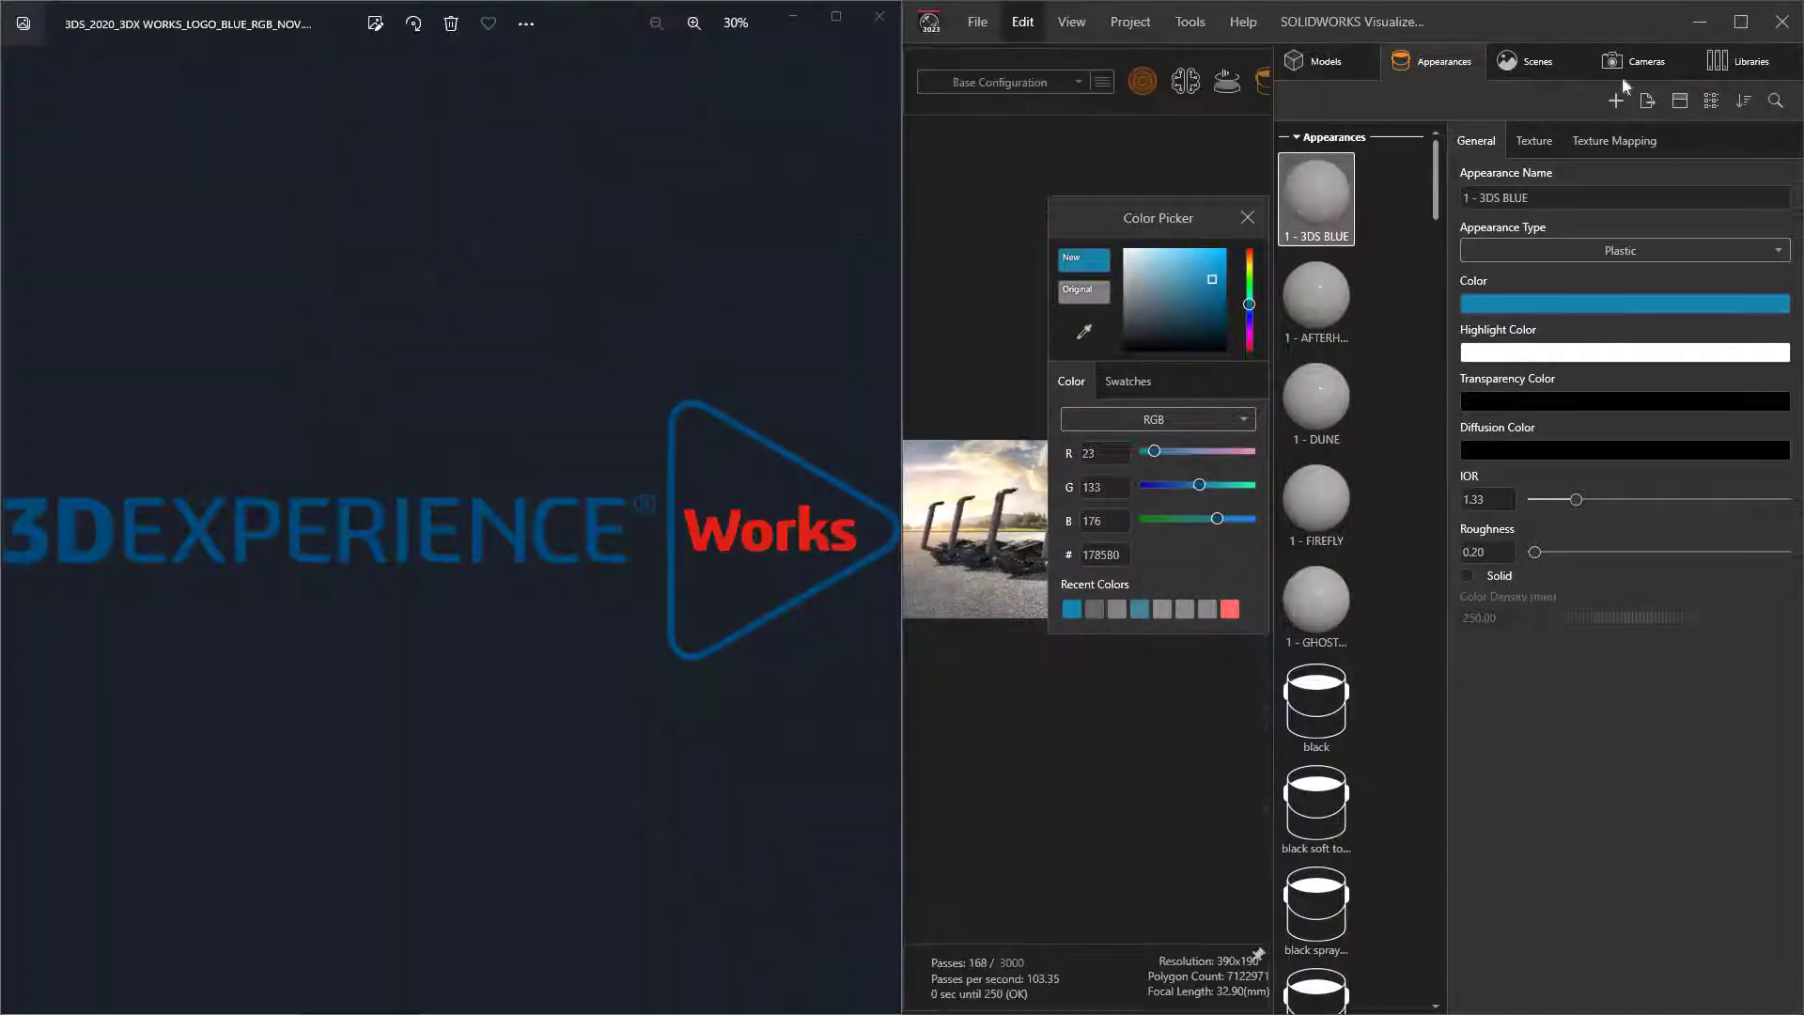
# Eyedrop the 3DEXPERIENCE logo blue (00497B) into 3DS BLUE and maximize Visualize.
pyautogui.click(1082, 334)
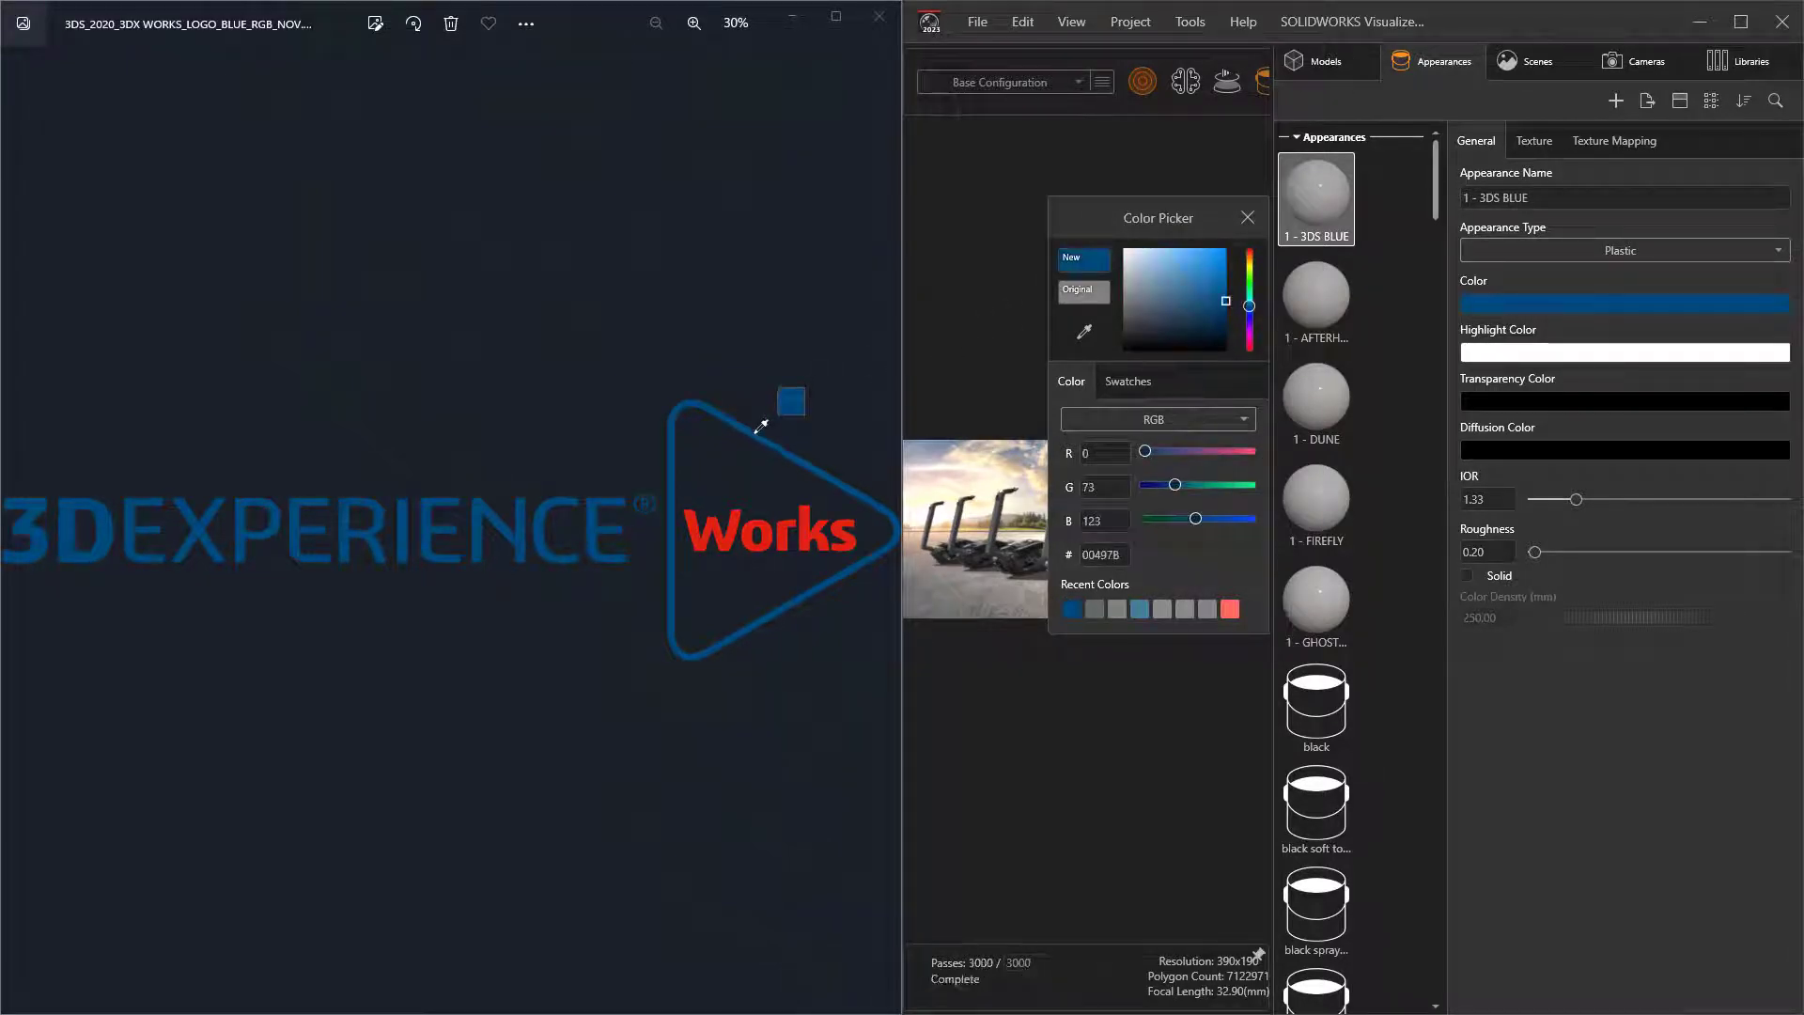
pyautogui.click(762, 424)
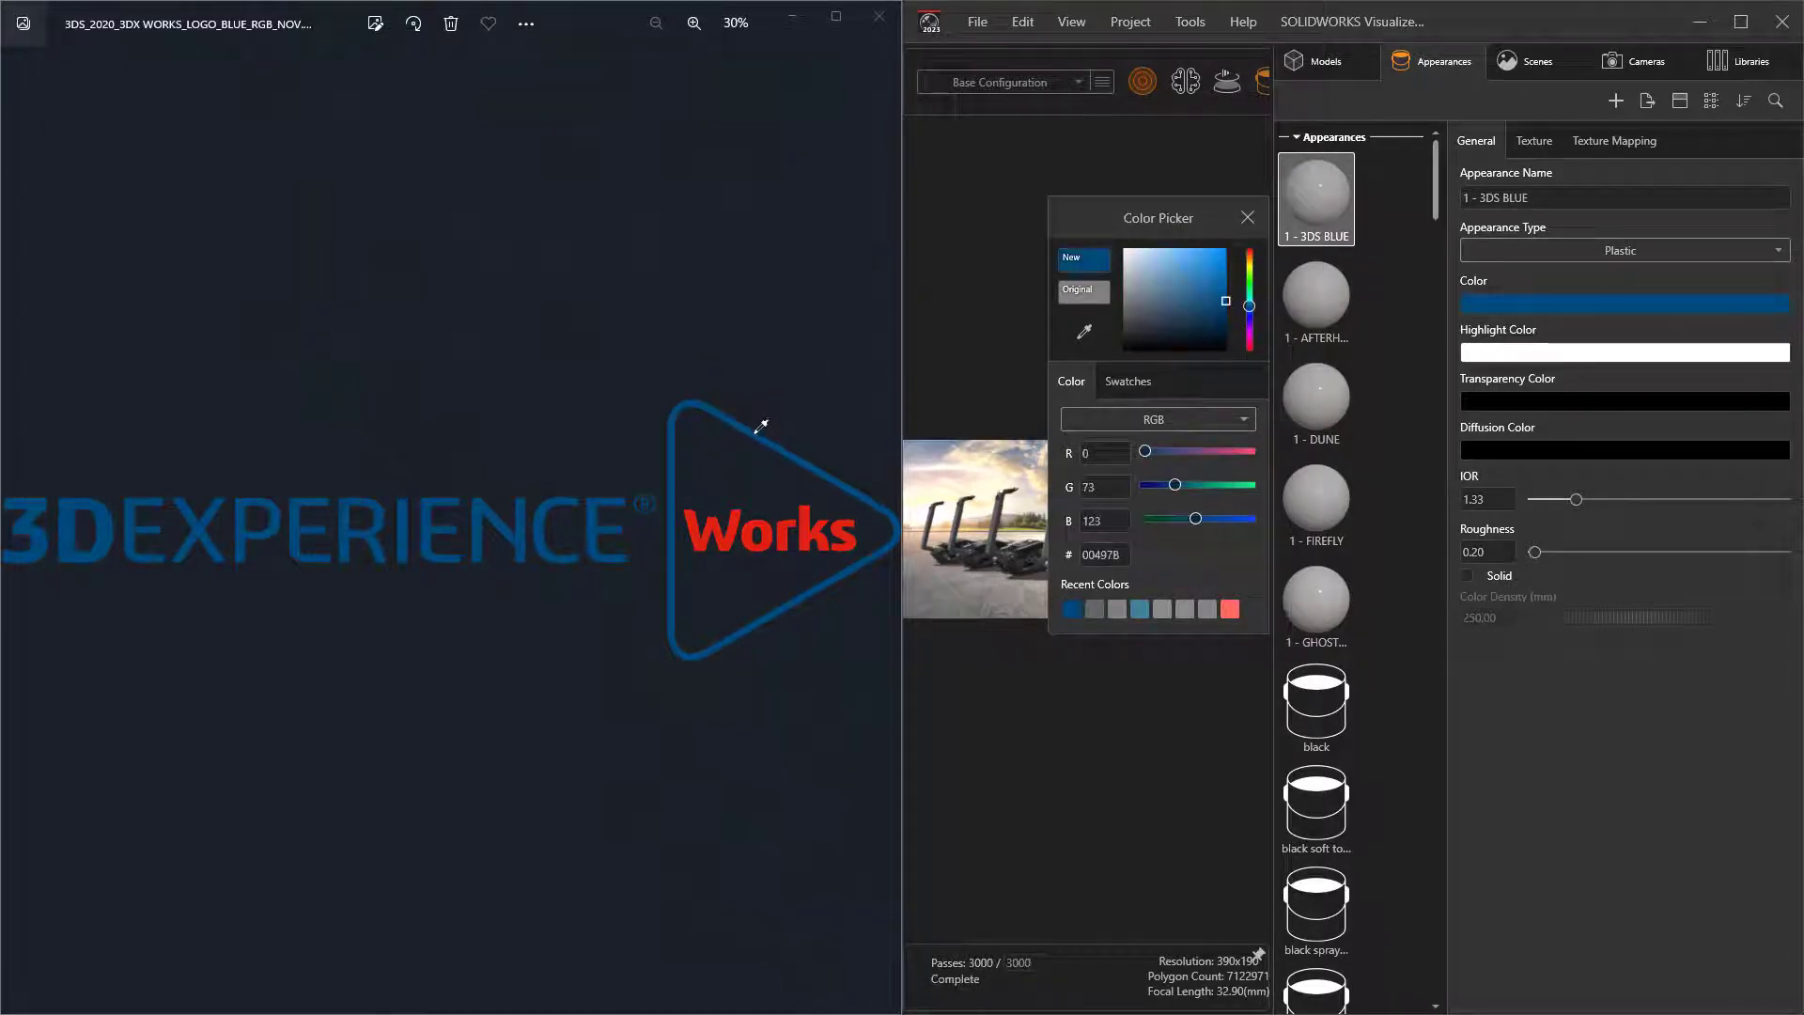
pyautogui.click(1742, 25)
pyautogui.click(1122, 384)
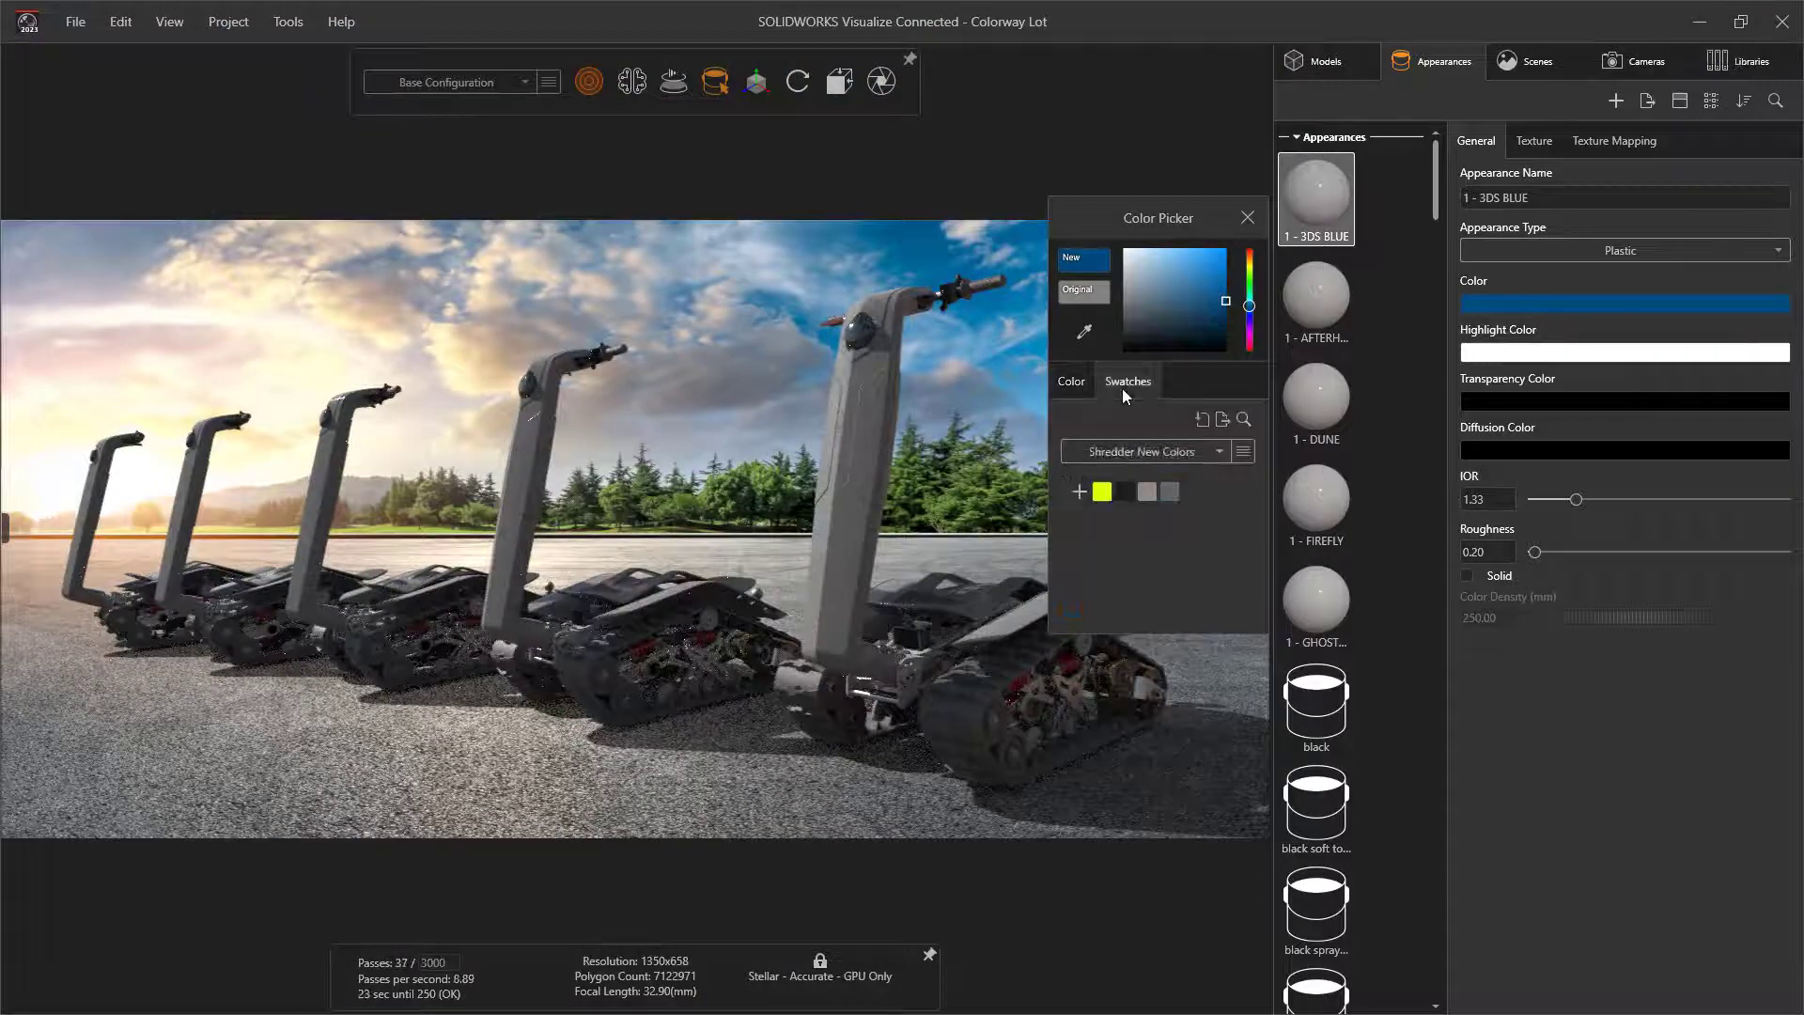
# Save the logo blue 00497B as a new swatch in Shredder New Colors.
pyautogui.click(1081, 494)
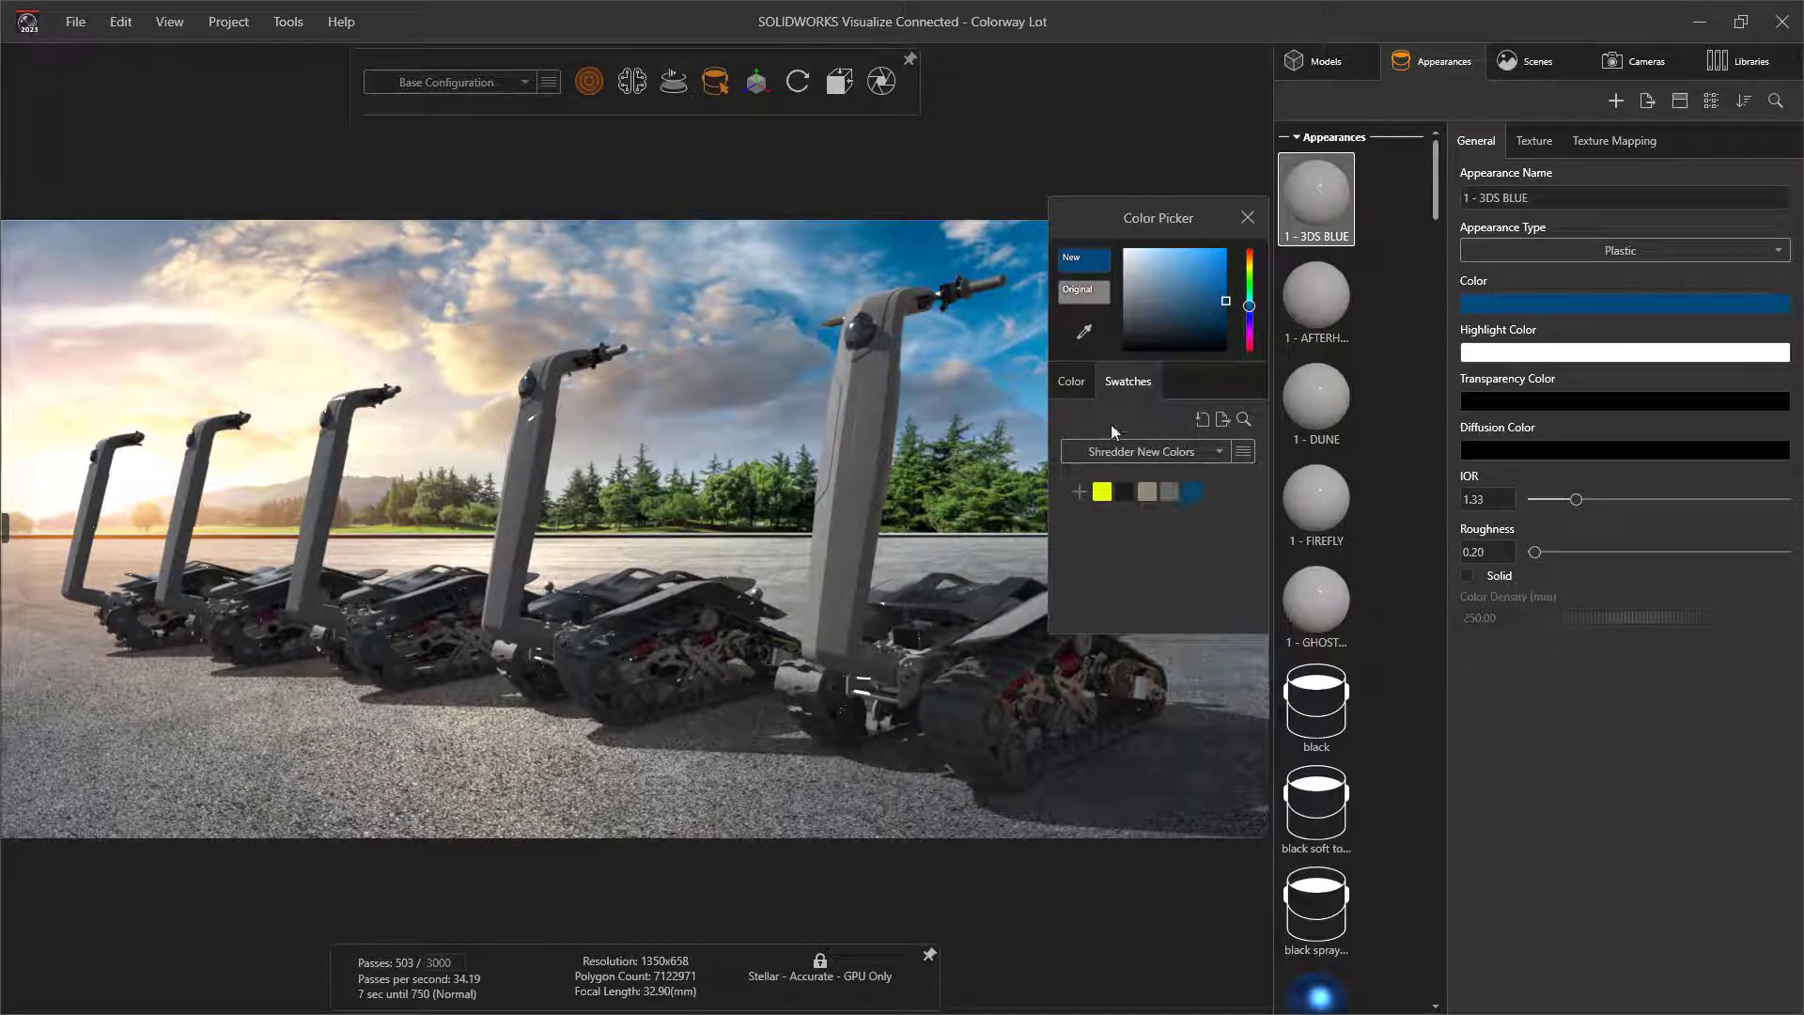
pyautogui.click(1075, 381)
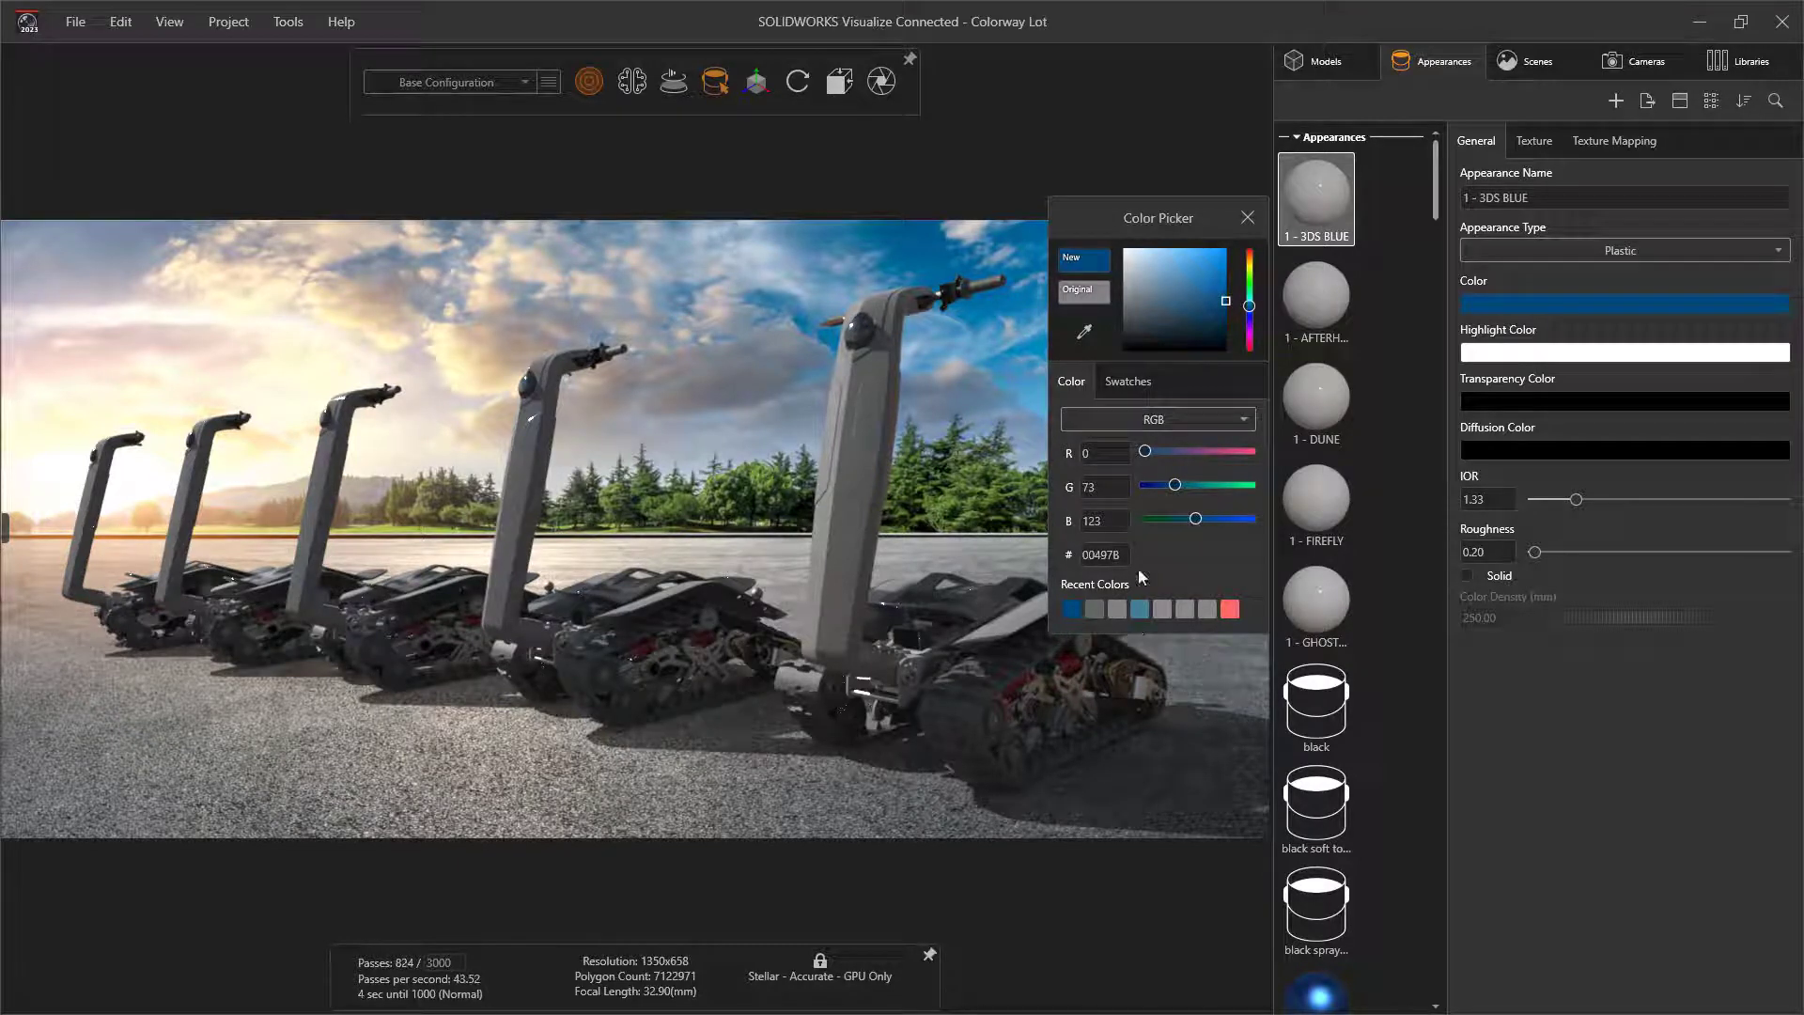
pyautogui.click(1137, 385)
# Give FIREFLY the yellow swatch and GHOST SQUAD the grey swatch.
pyautogui.click(1327, 309)
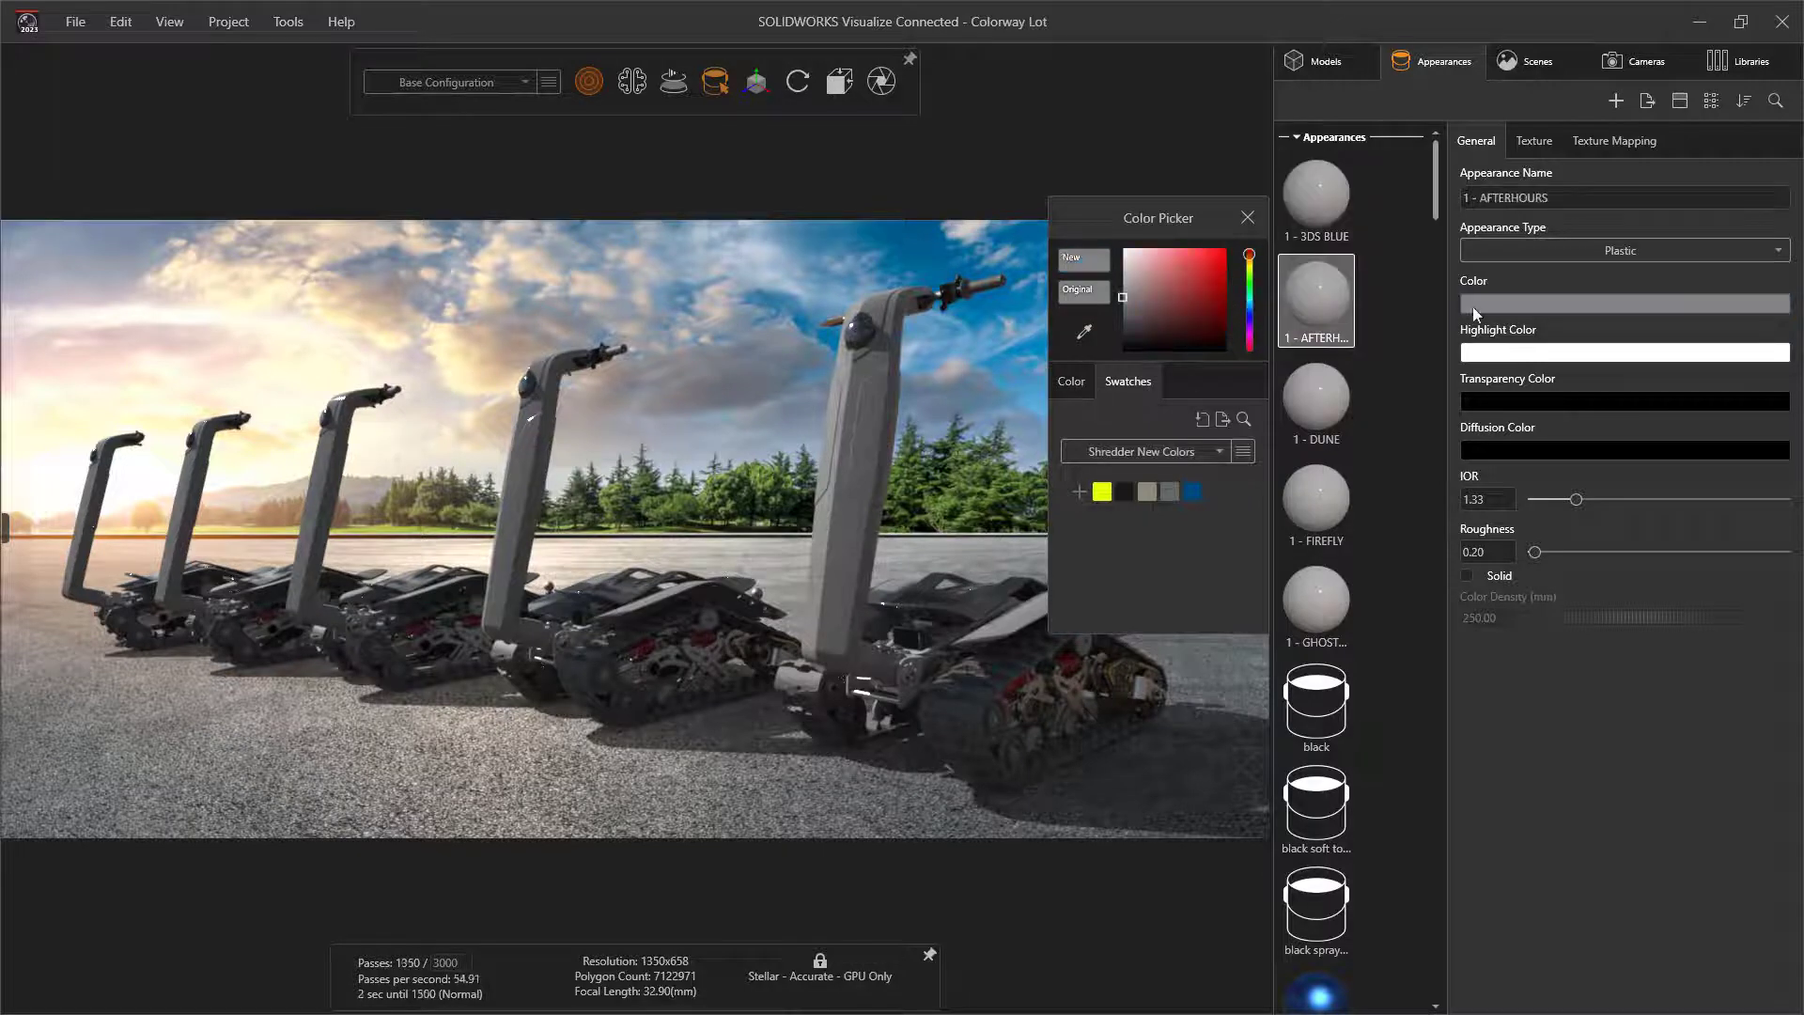
pyautogui.click(1313, 407)
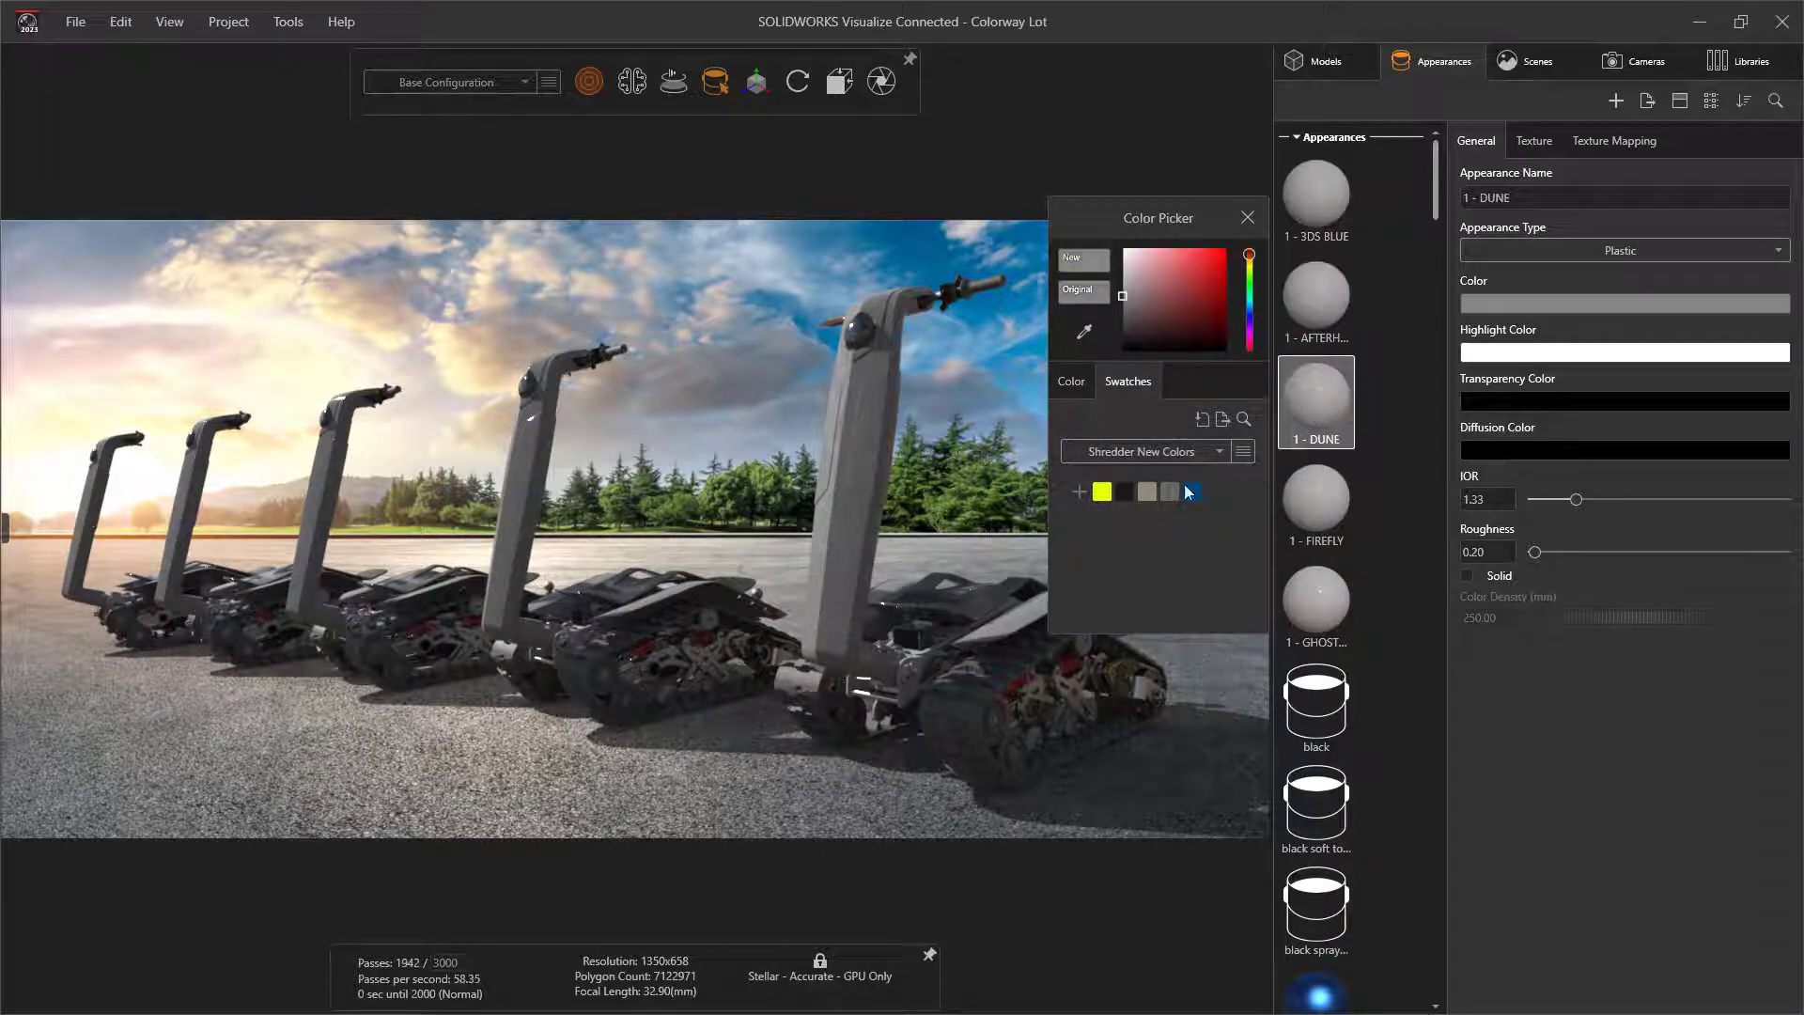
pyautogui.click(1312, 488)
pyautogui.click(1102, 491)
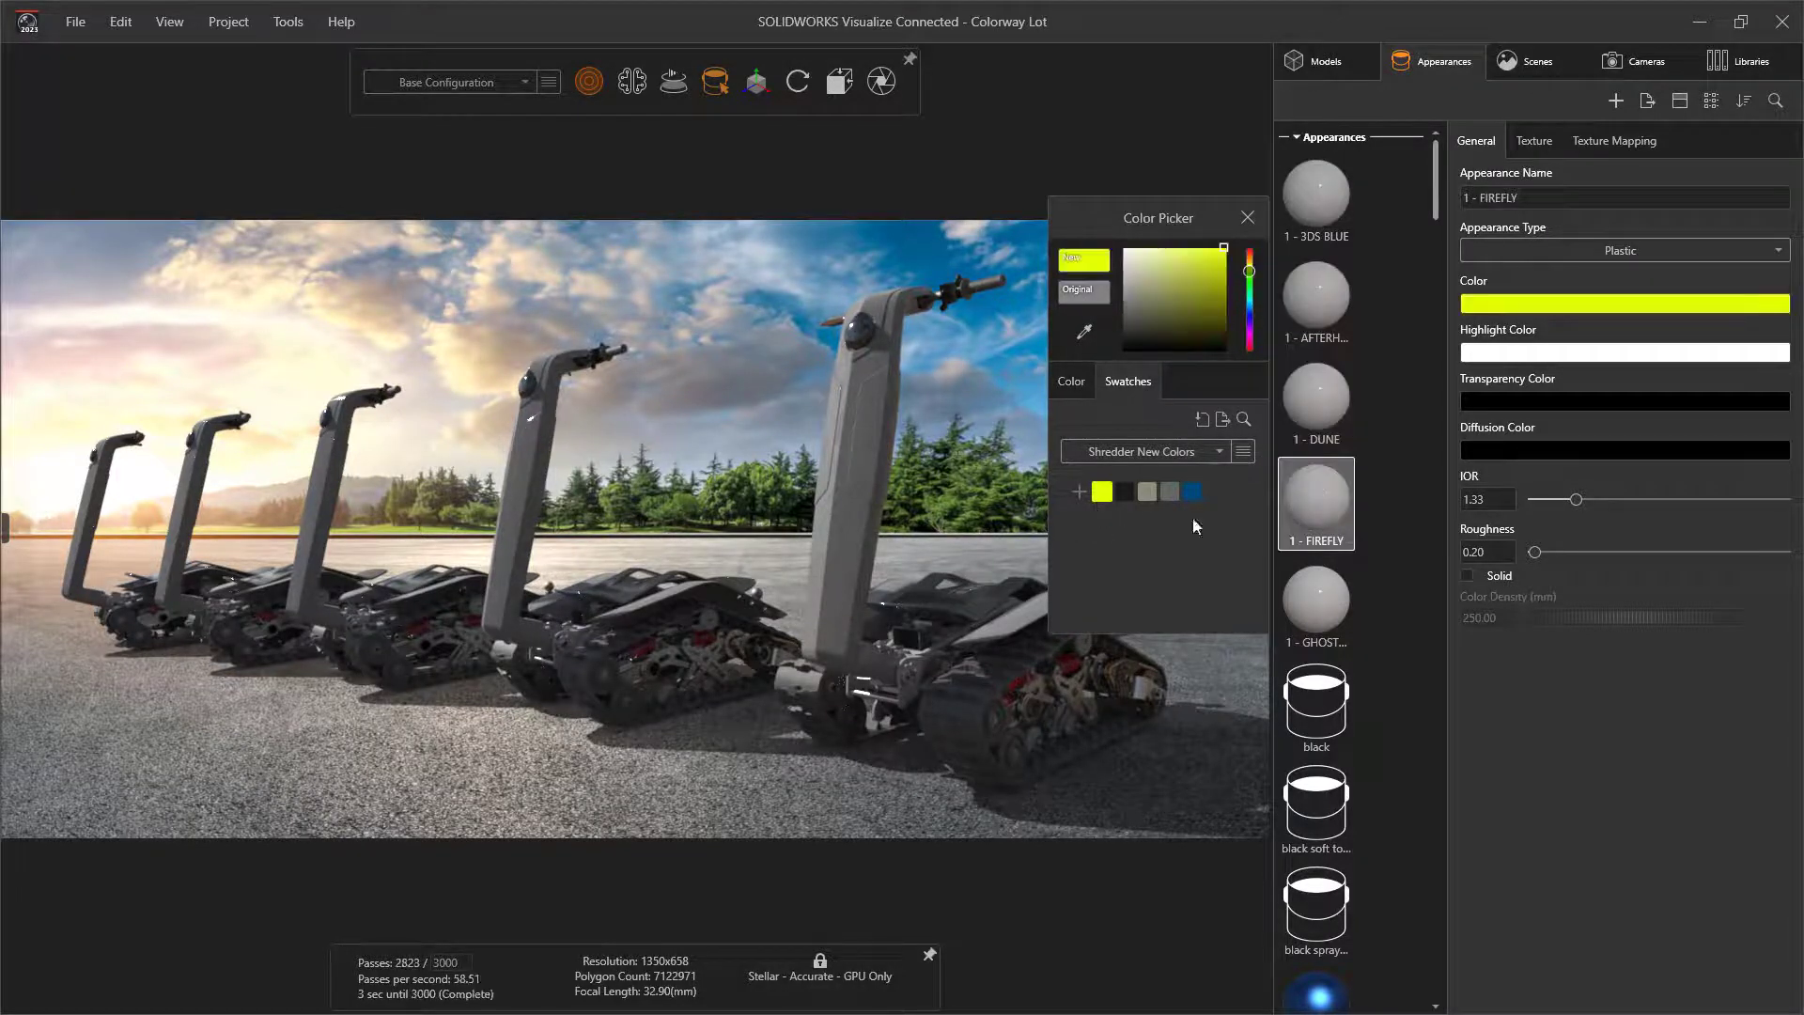
pyautogui.click(1318, 599)
pyautogui.click(1170, 490)
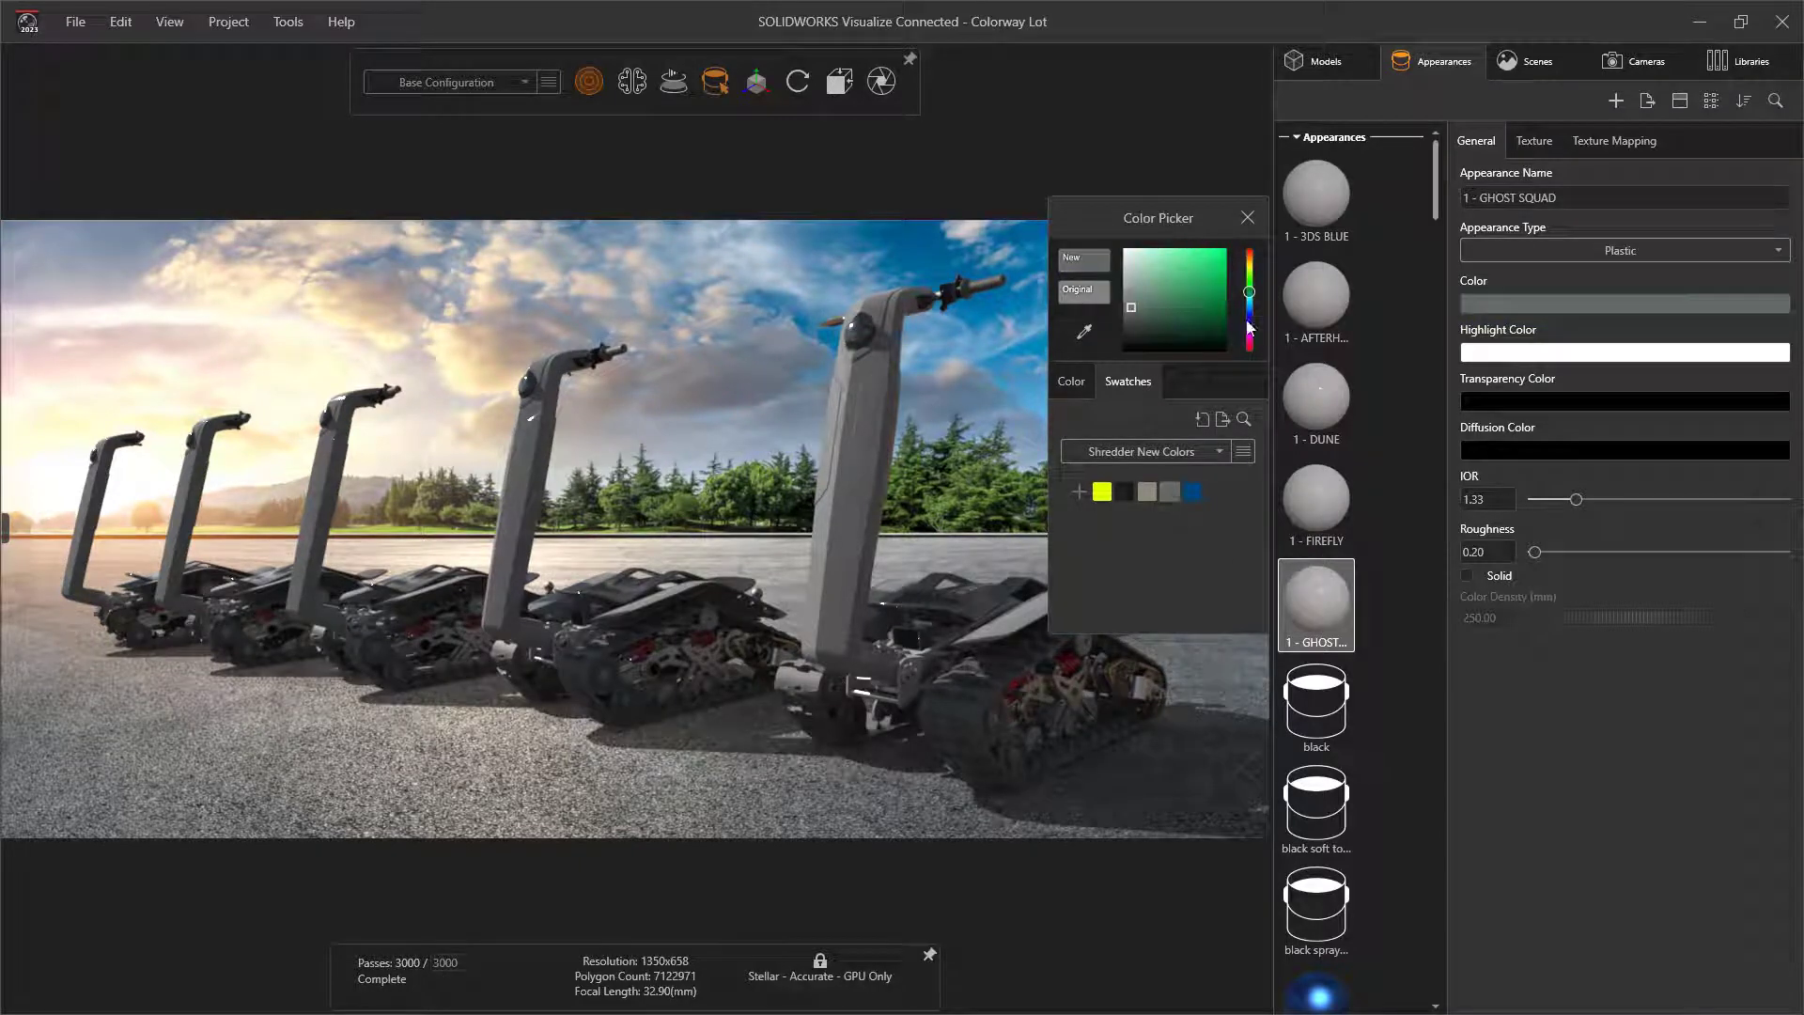
pyautogui.click(1247, 218)
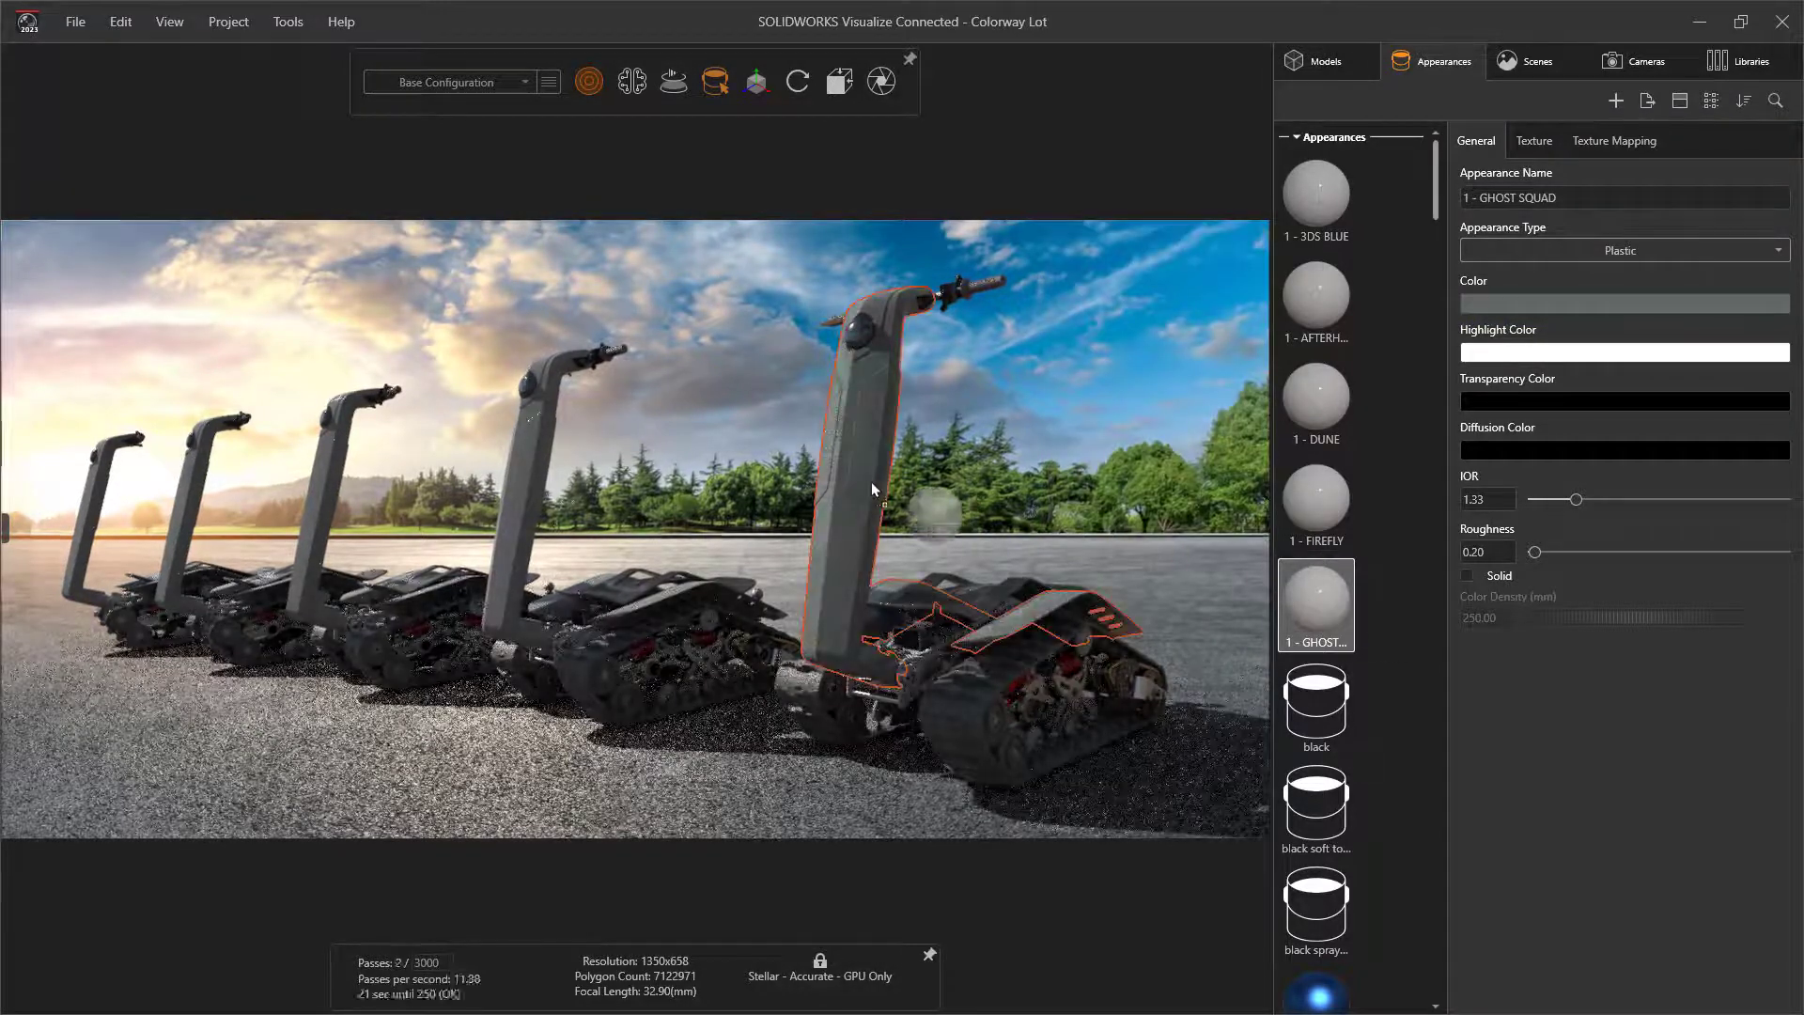
# Recolour the shredders front to left: grey, blue, tan, yellow and black.
pyautogui.moveTo(1317, 600); pyautogui.dragTo(872, 481)
pyautogui.moveTo(1153, 281); pyautogui.dragTo(541, 464)
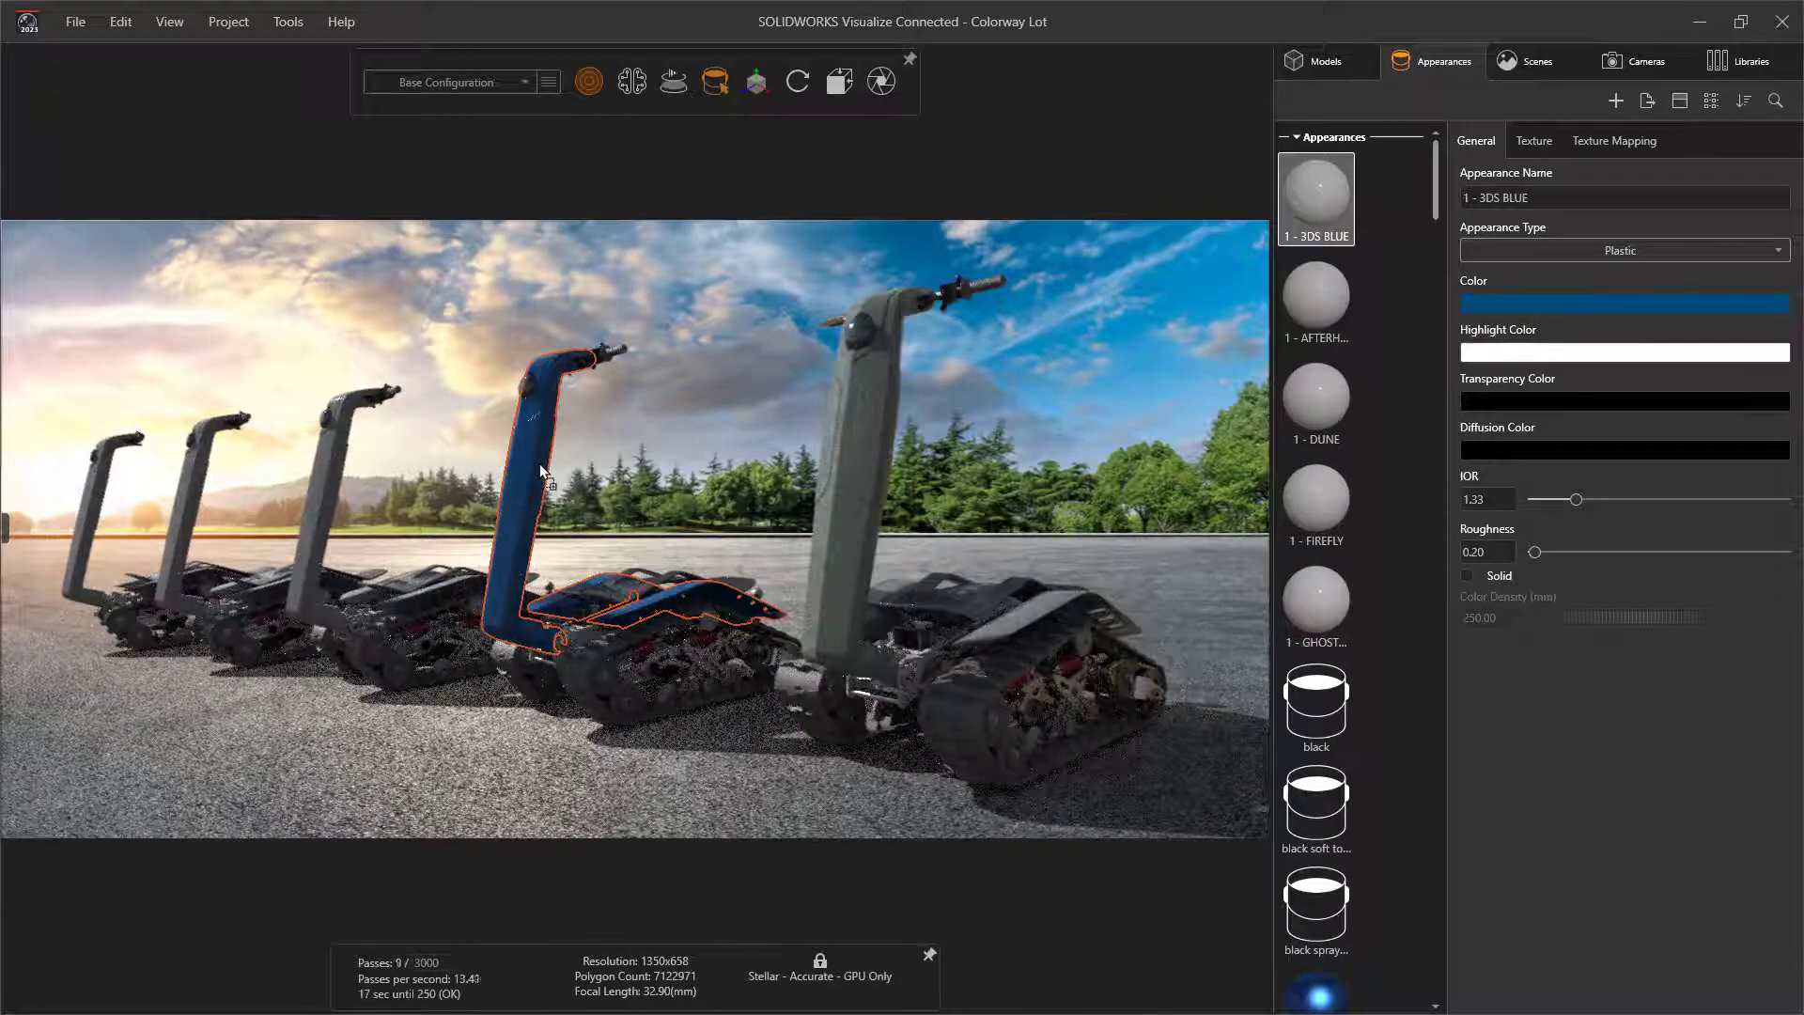
pyautogui.moveTo(1325, 407); pyautogui.dragTo(345, 466)
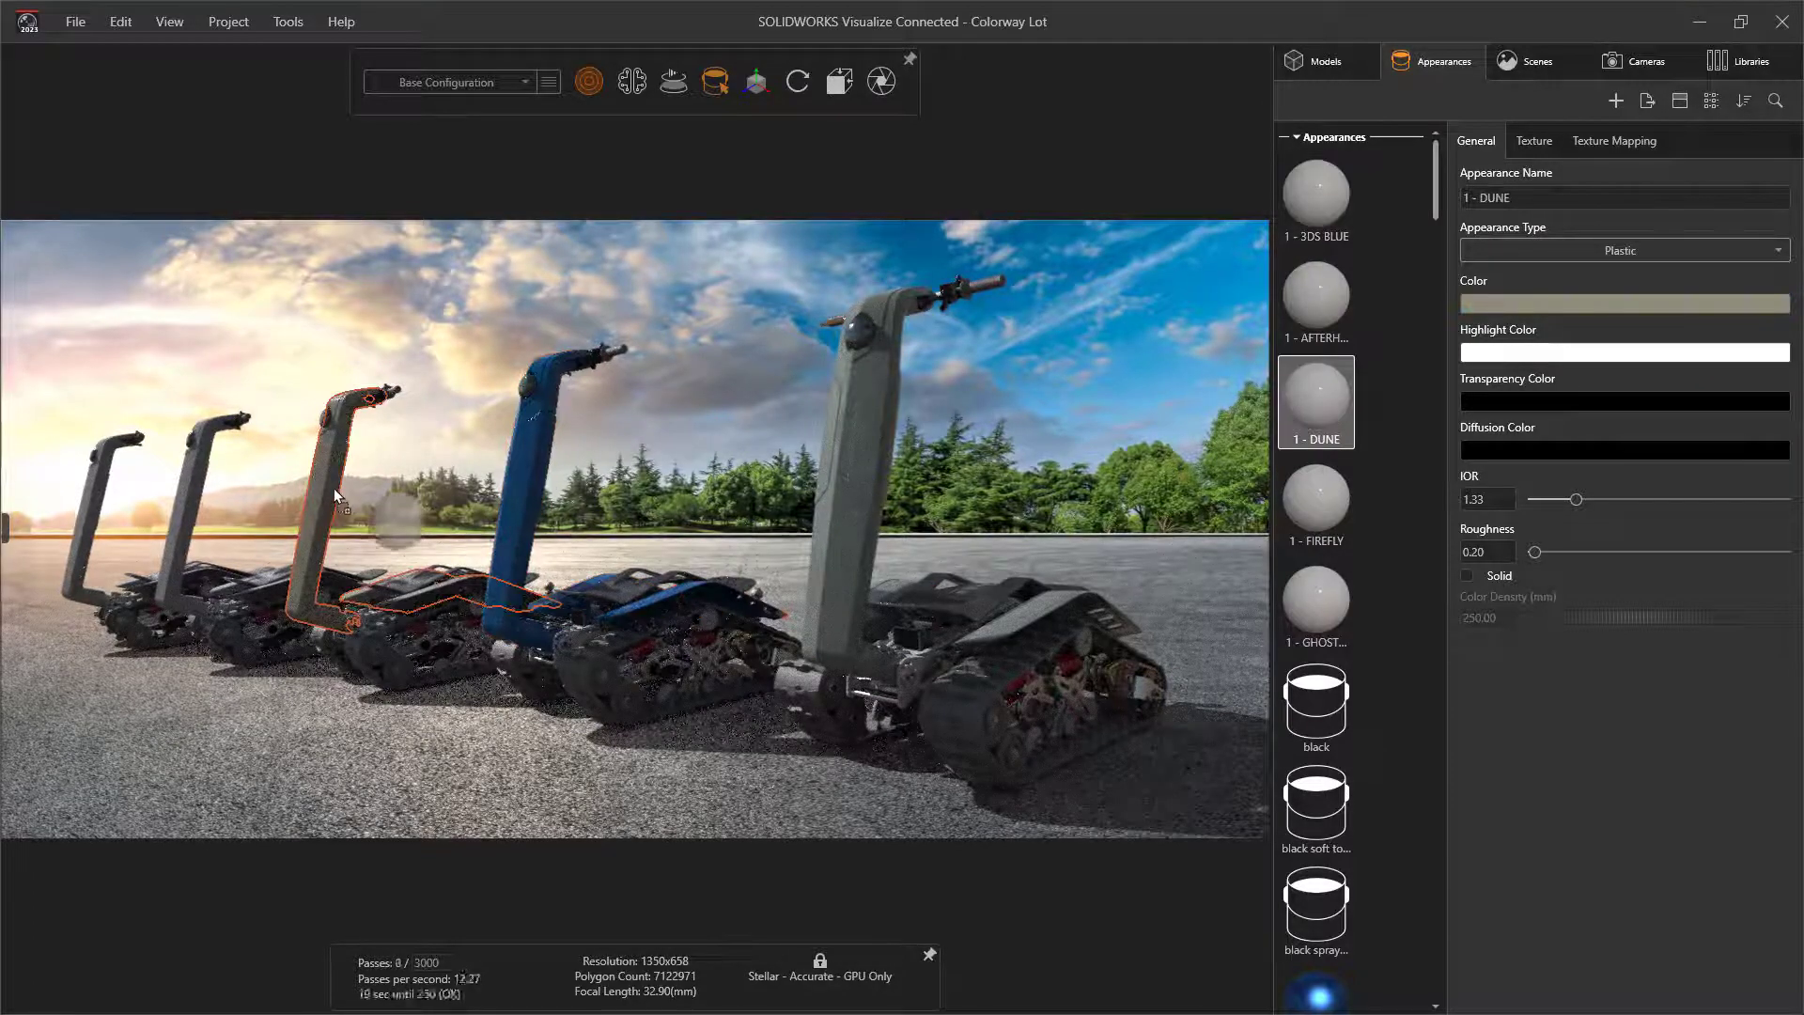
pyautogui.moveTo(1318, 501); pyautogui.dragTo(197, 509)
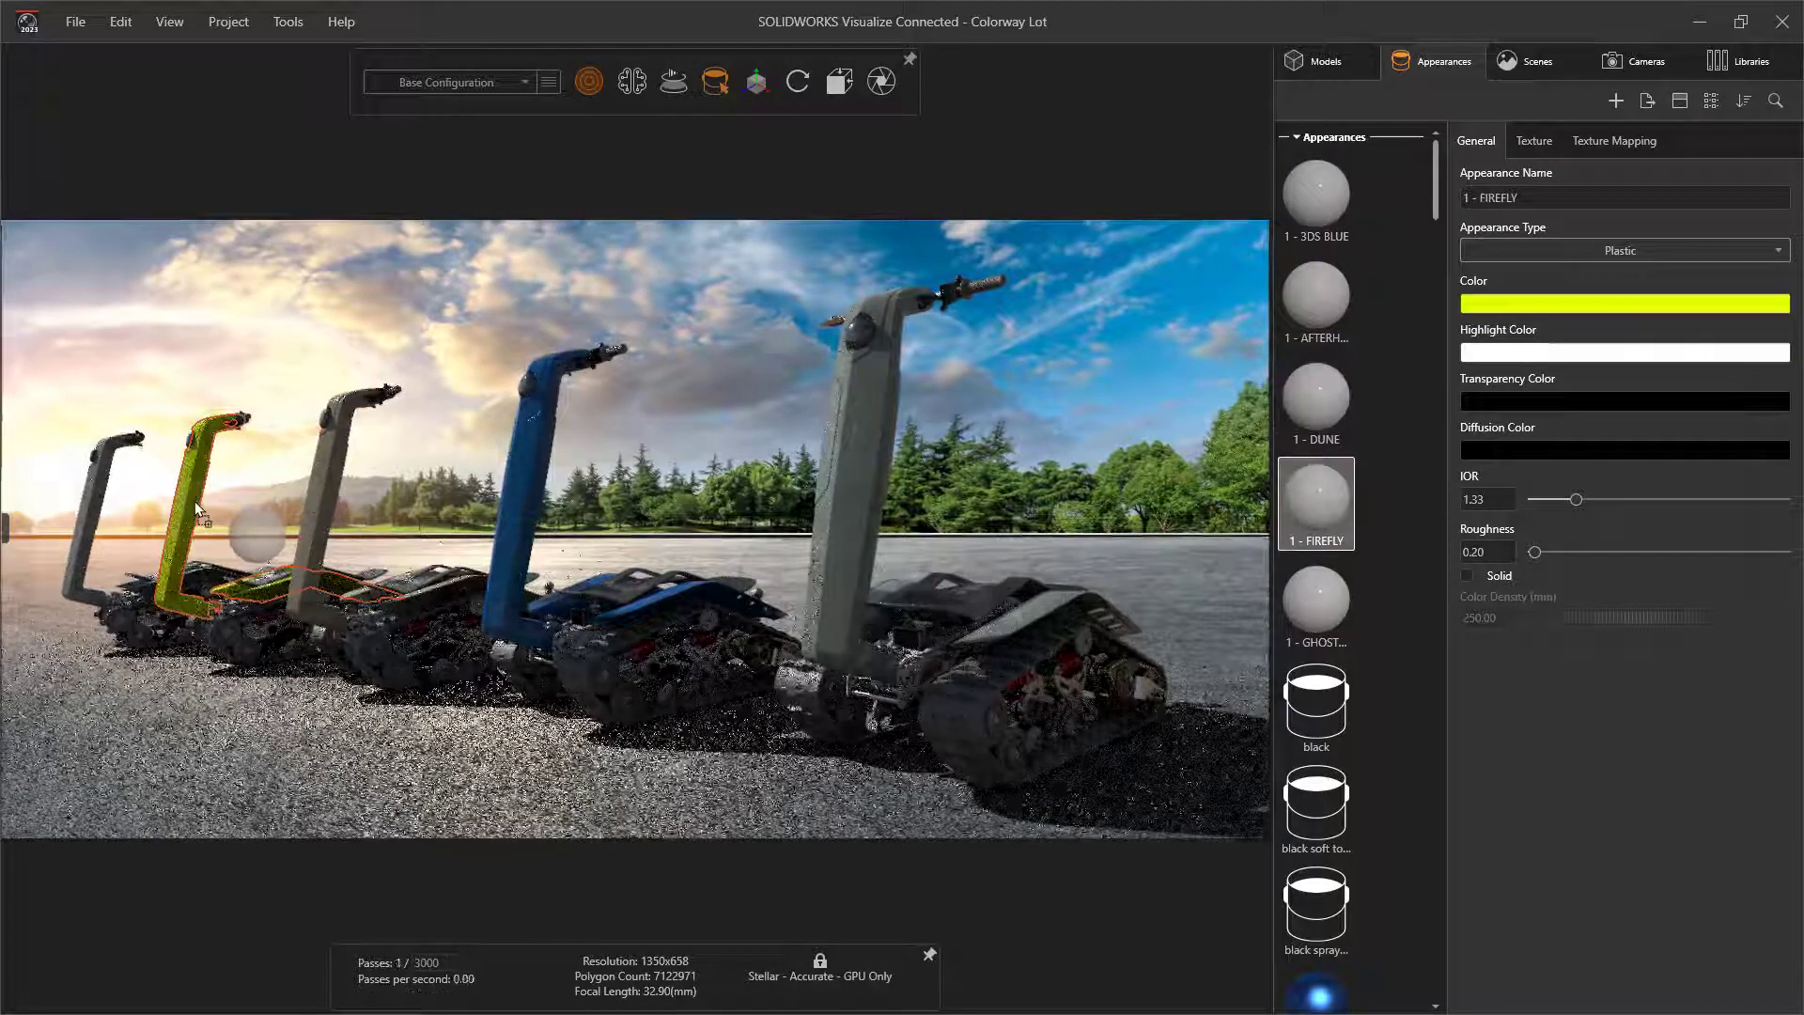
pyautogui.moveTo(1318, 300); pyautogui.dragTo(98, 515)
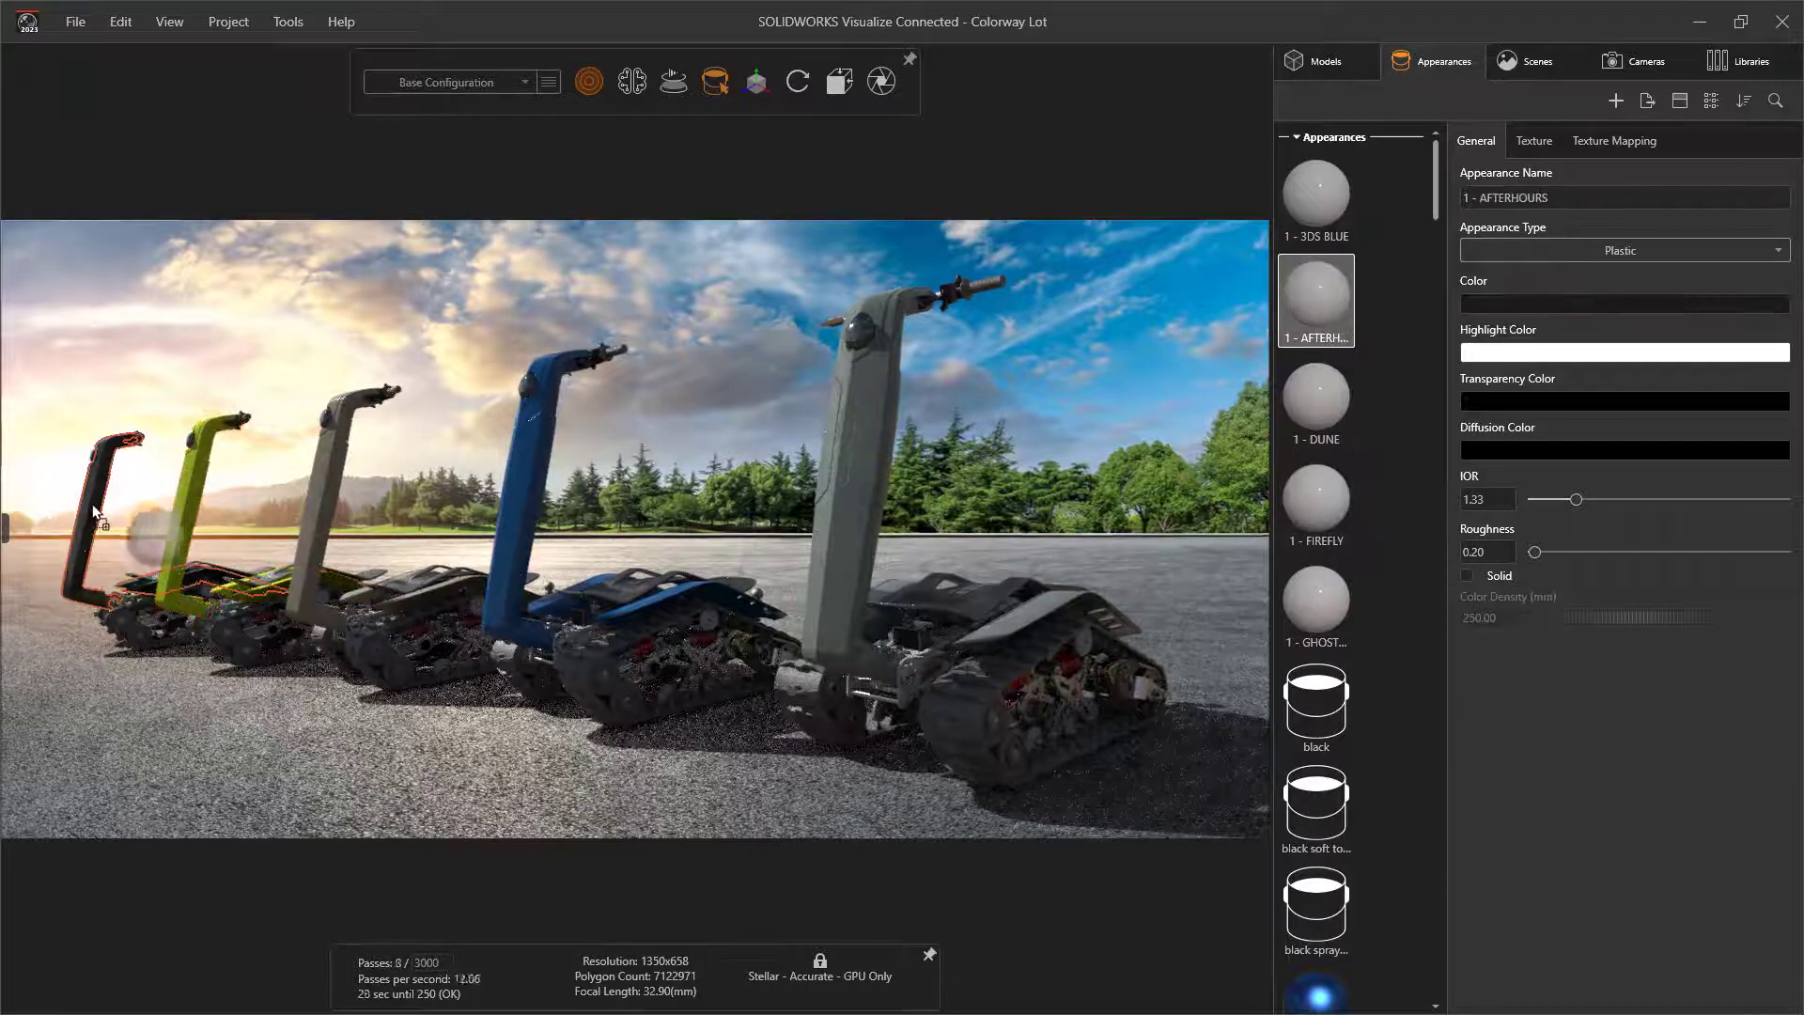
pyautogui.click(29, 653)
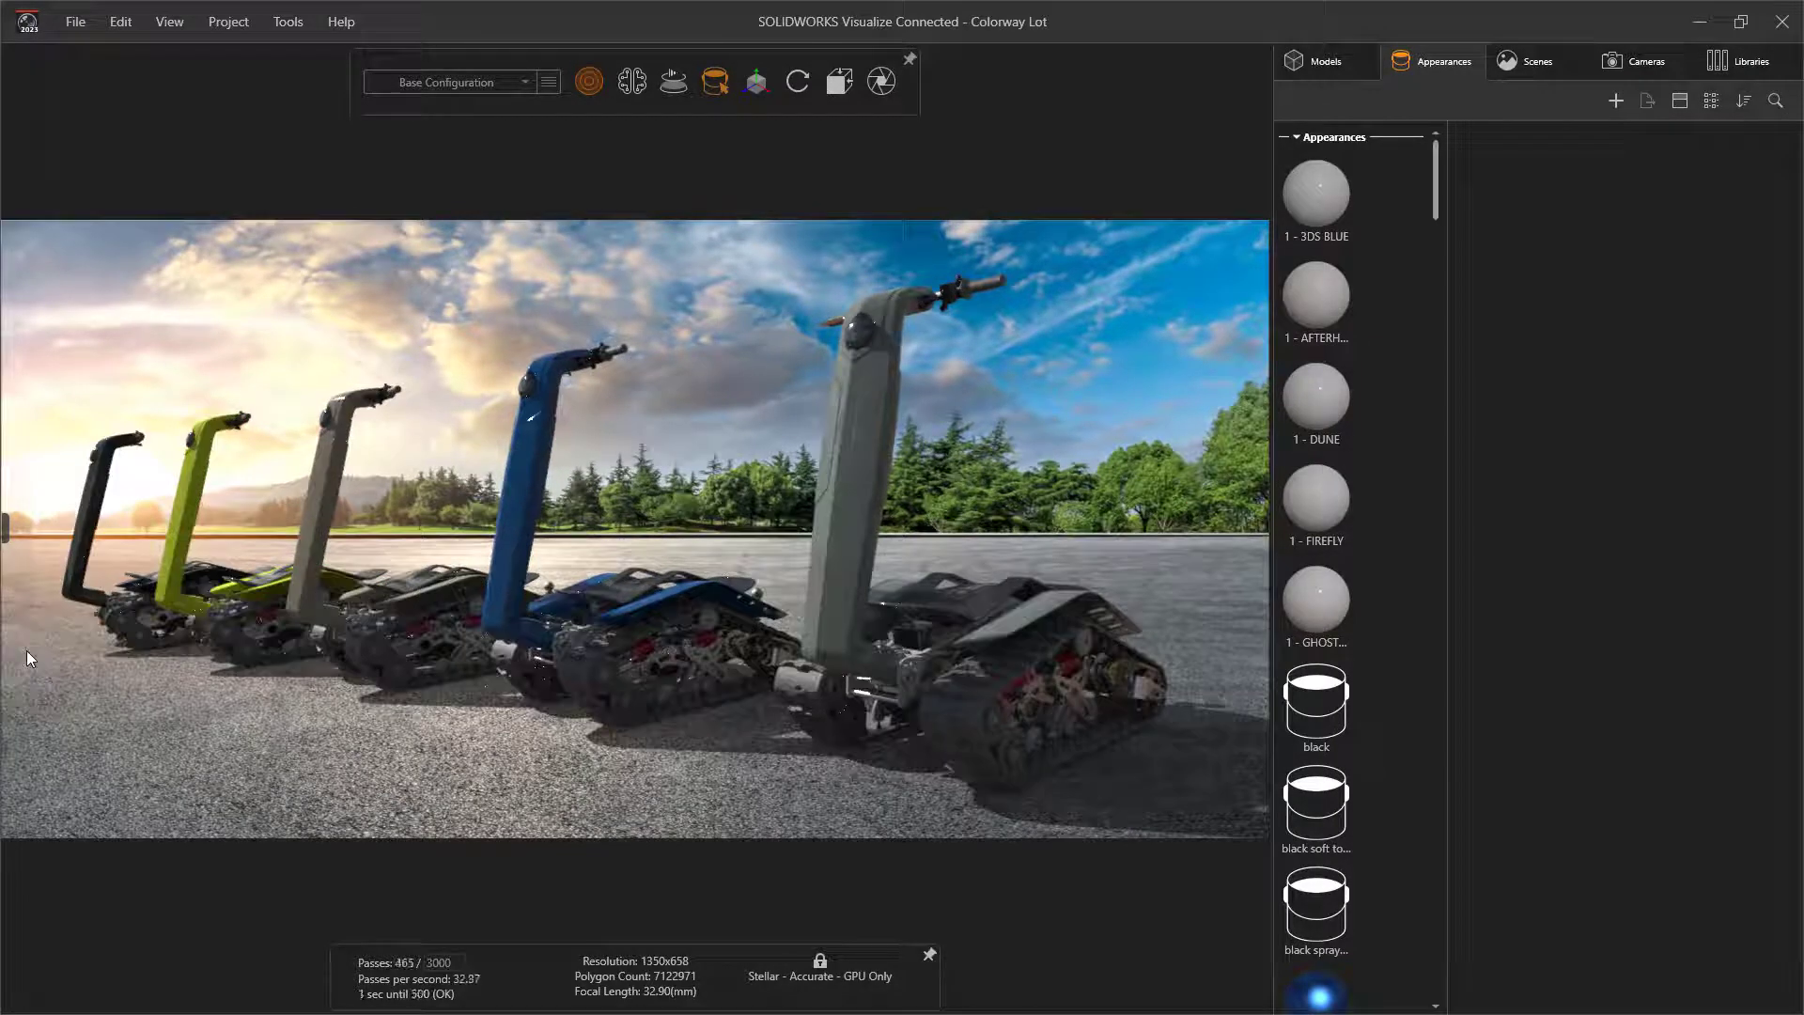
# Show the render engine settings on the 3D Viewport page of Tools > Options.
pyautogui.click(288, 22)
pyautogui.click(195, 280)
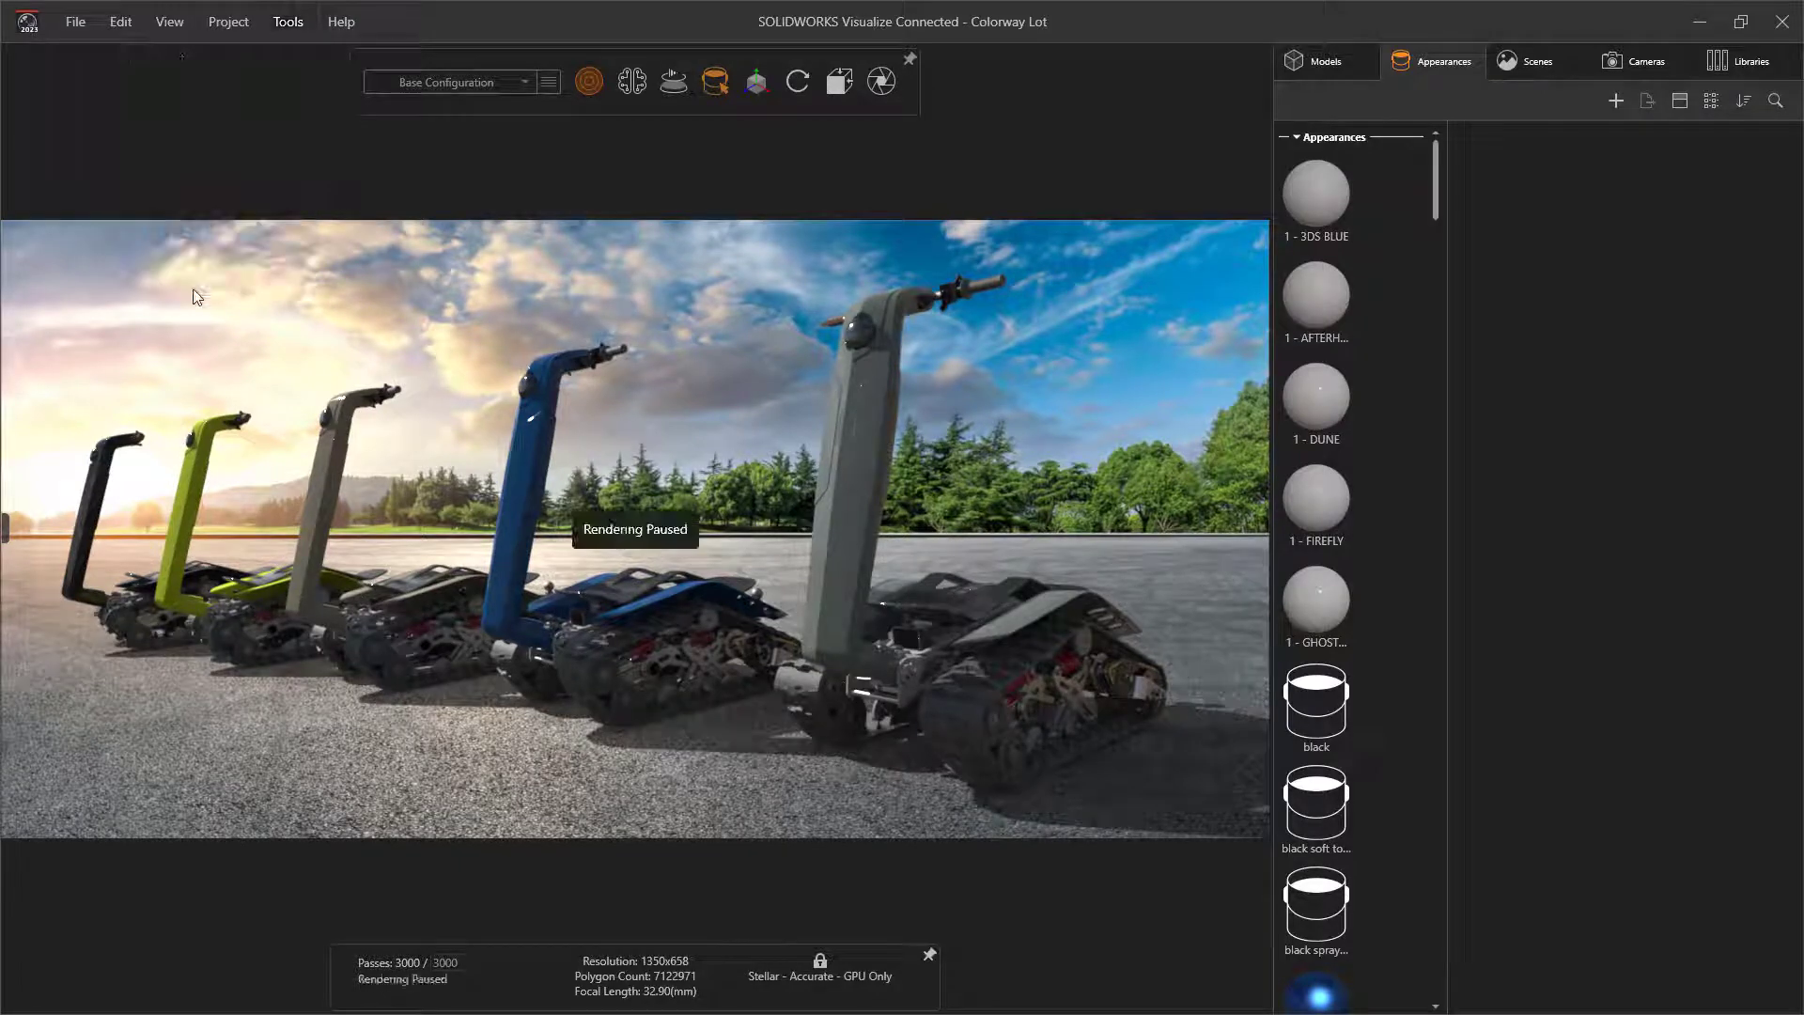
pyautogui.click(646, 307)
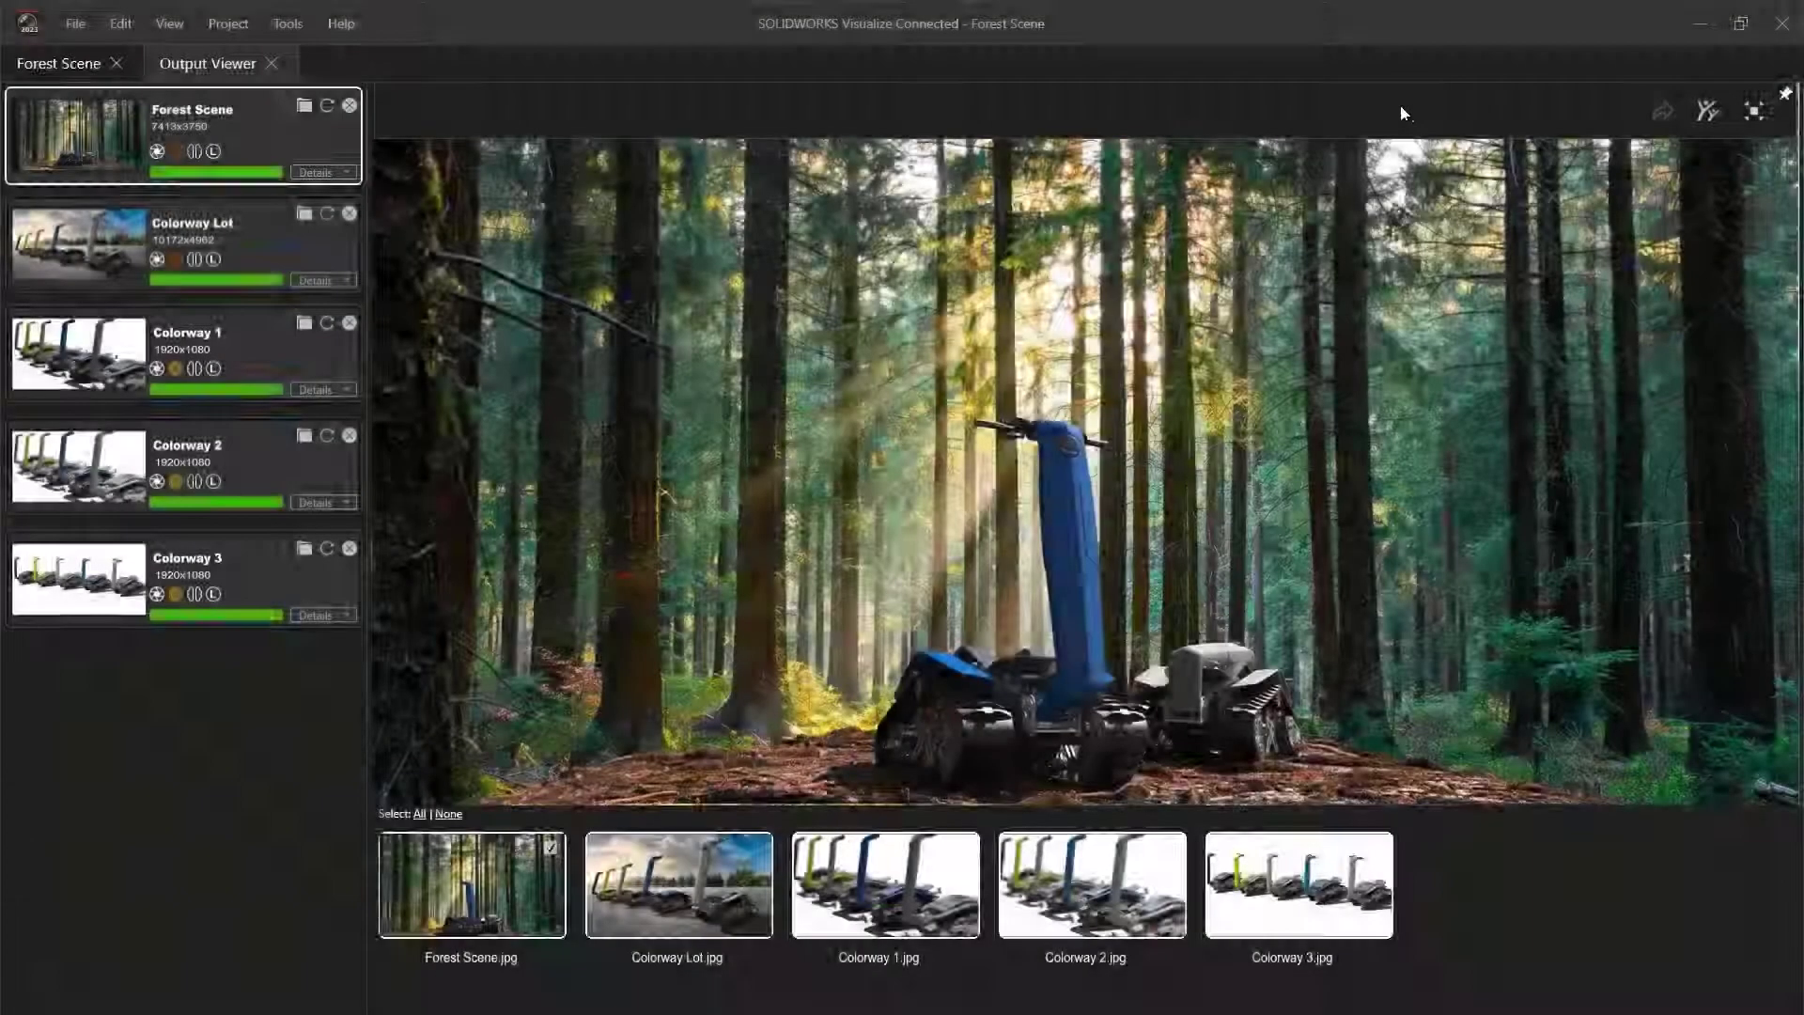
# Fill in a 3DSwym Post for the Shredder community titled 'New Renderings!' with a greeting.
pyautogui.click(1707, 112)
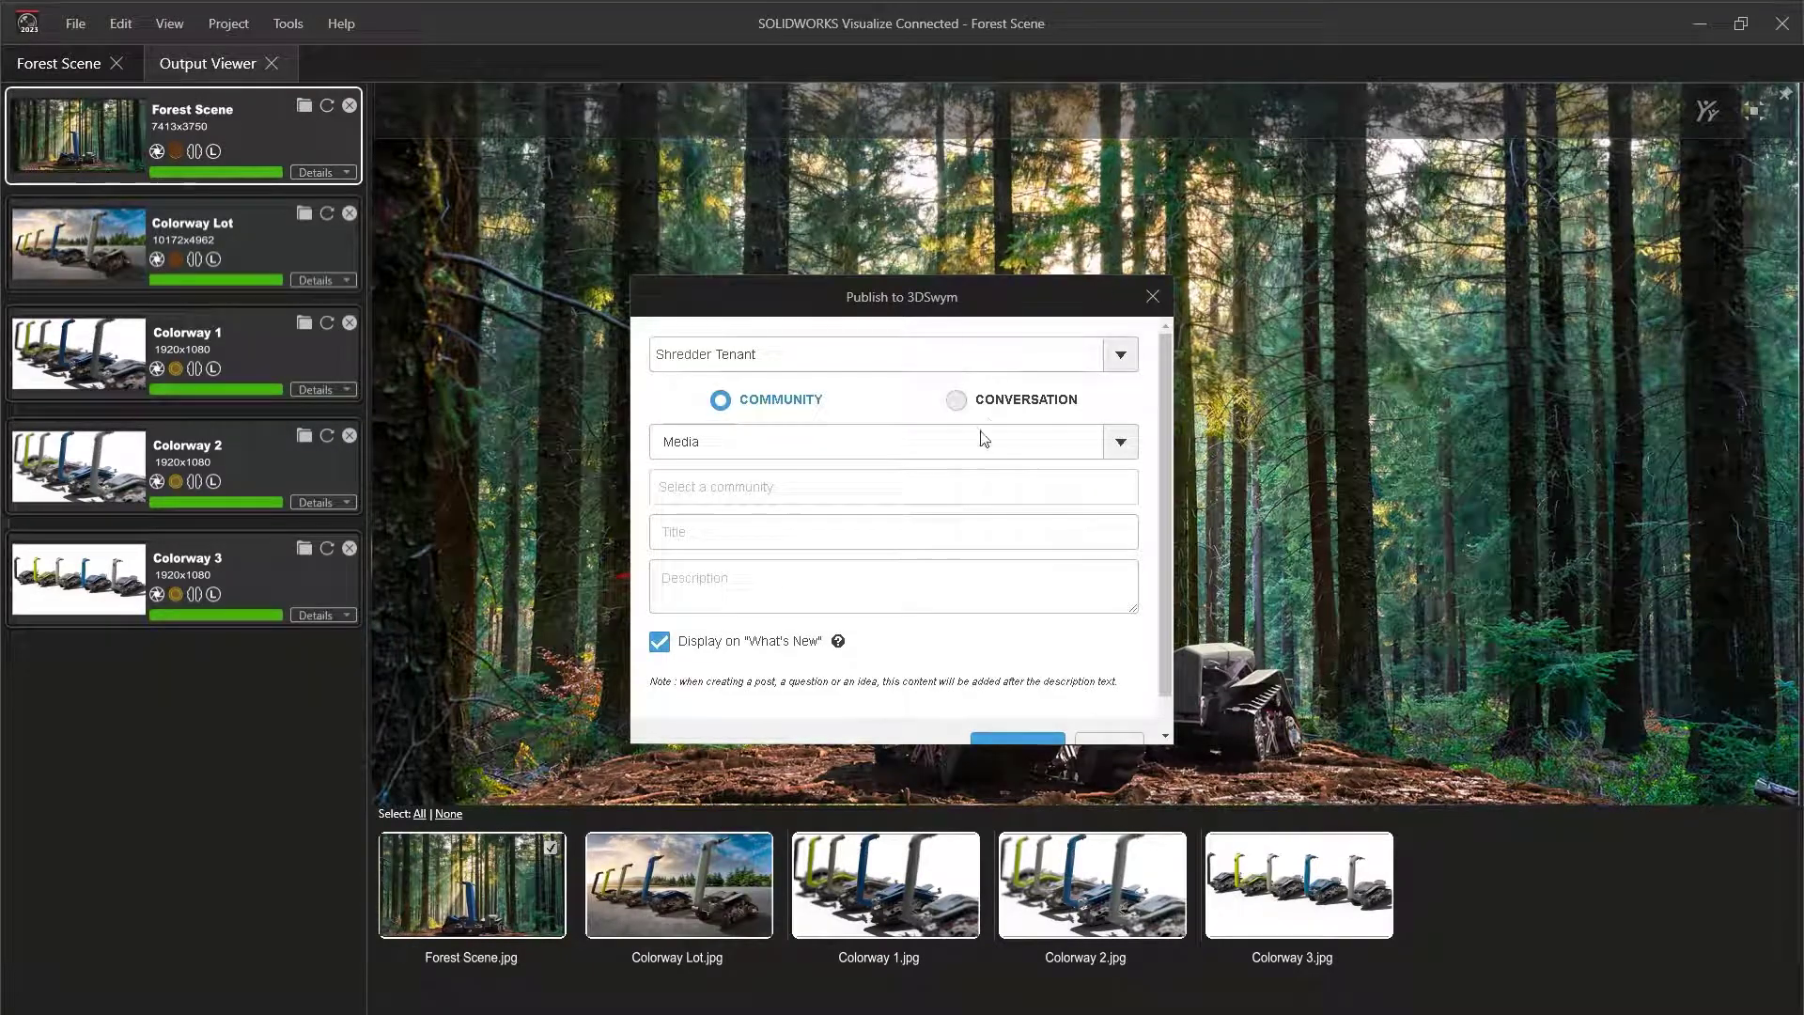
pyautogui.click(980, 443)
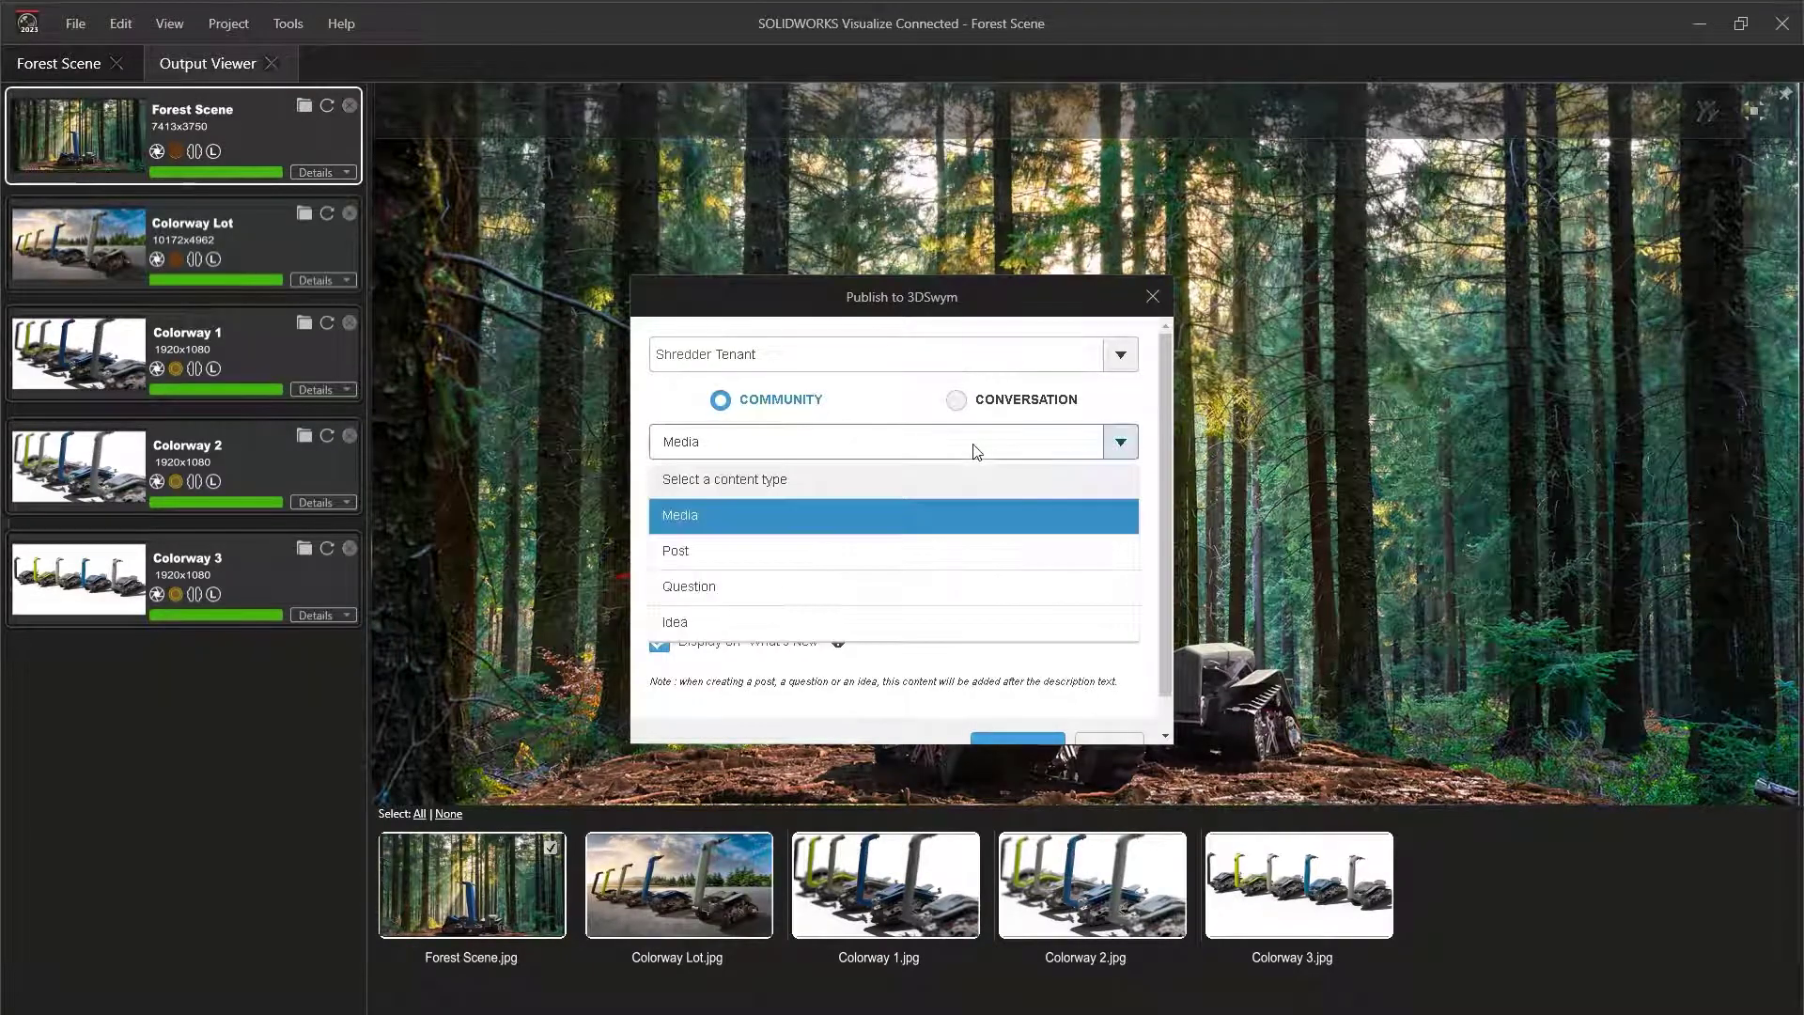
pyautogui.click(884, 549)
pyautogui.click(883, 496)
pyautogui.click(884, 528)
pyautogui.write('New ')
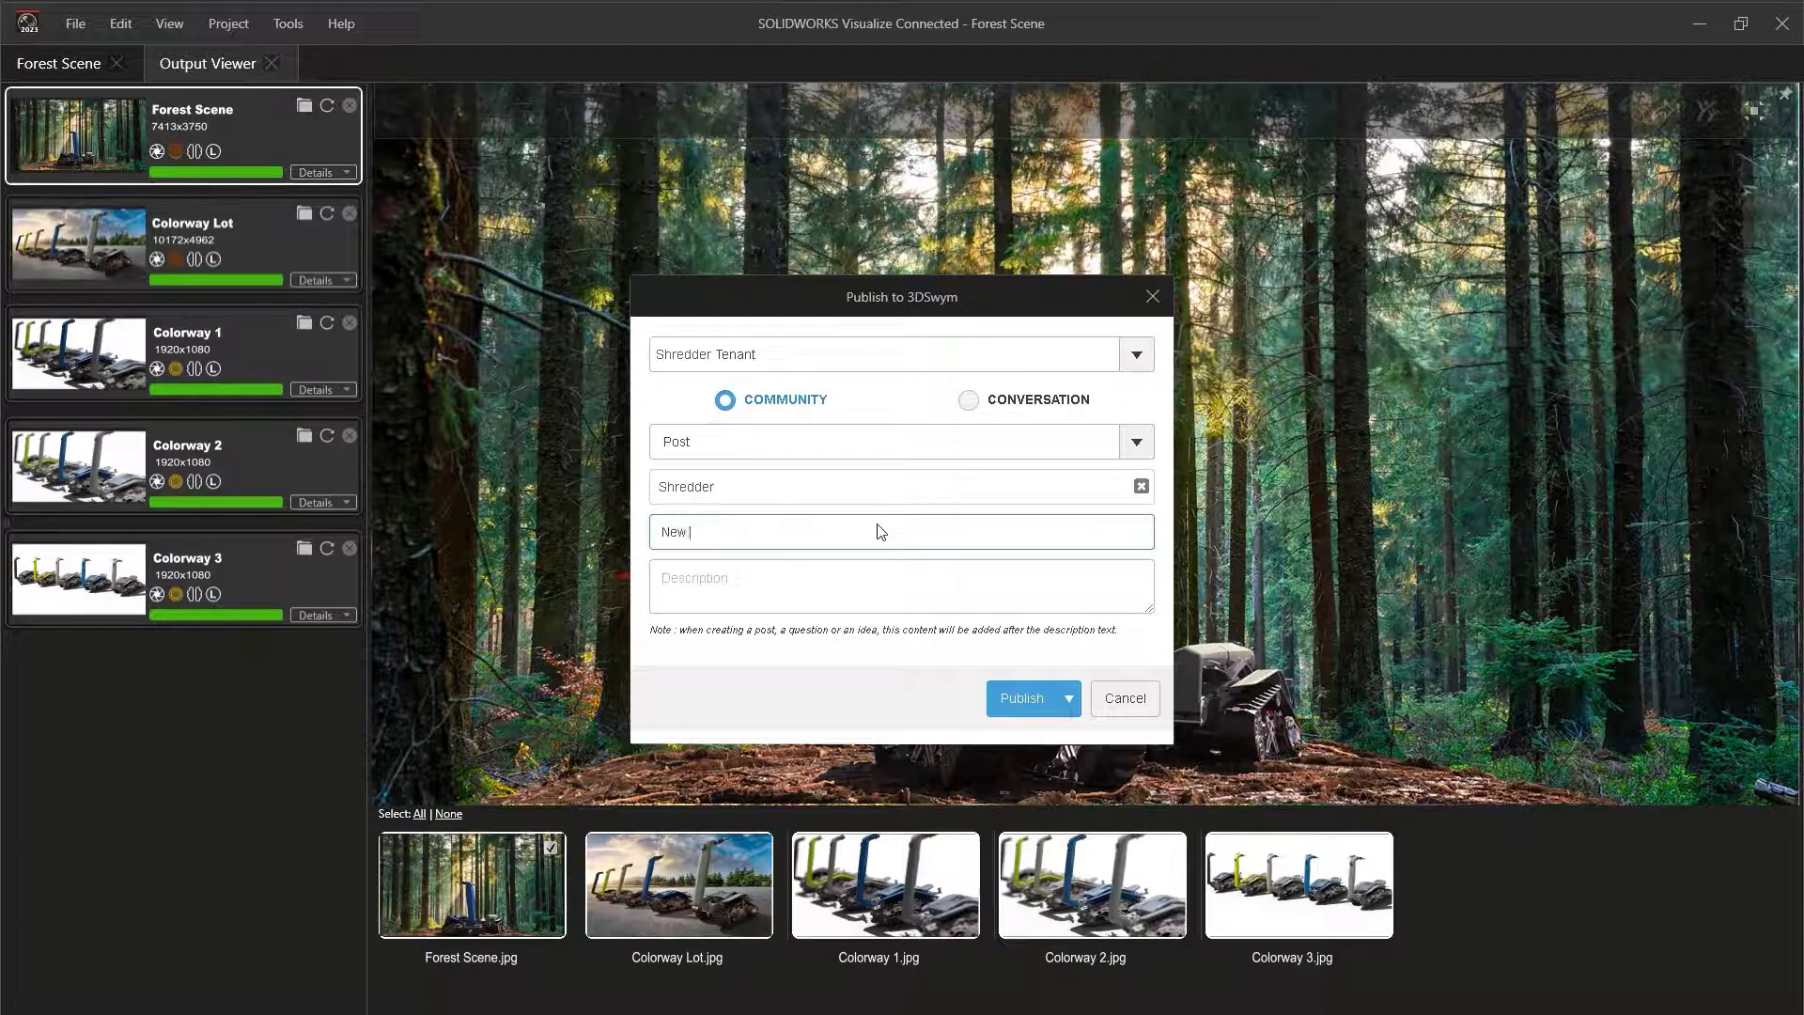
pyautogui.write('Renderings!')
pyautogui.click(758, 589)
pyautogui.write('Hi All!')
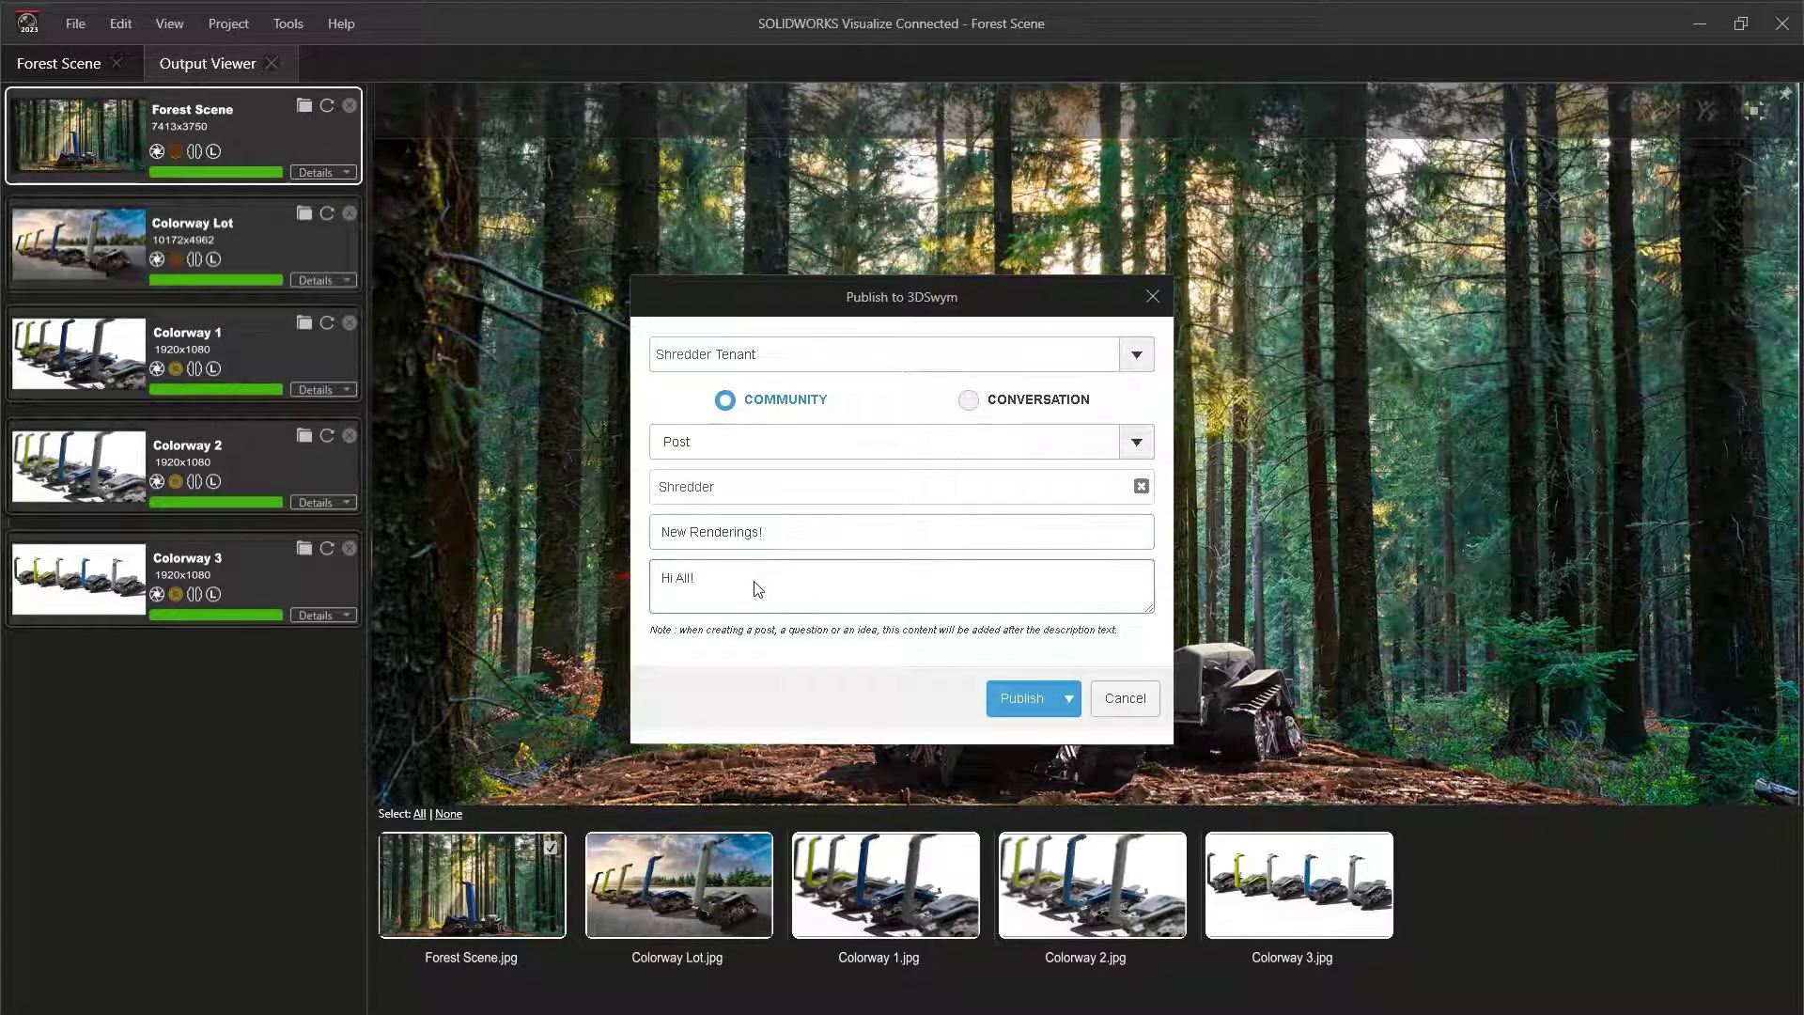
pyautogui.write(' Uploading some new renderings! Check them out and let me know what you think')
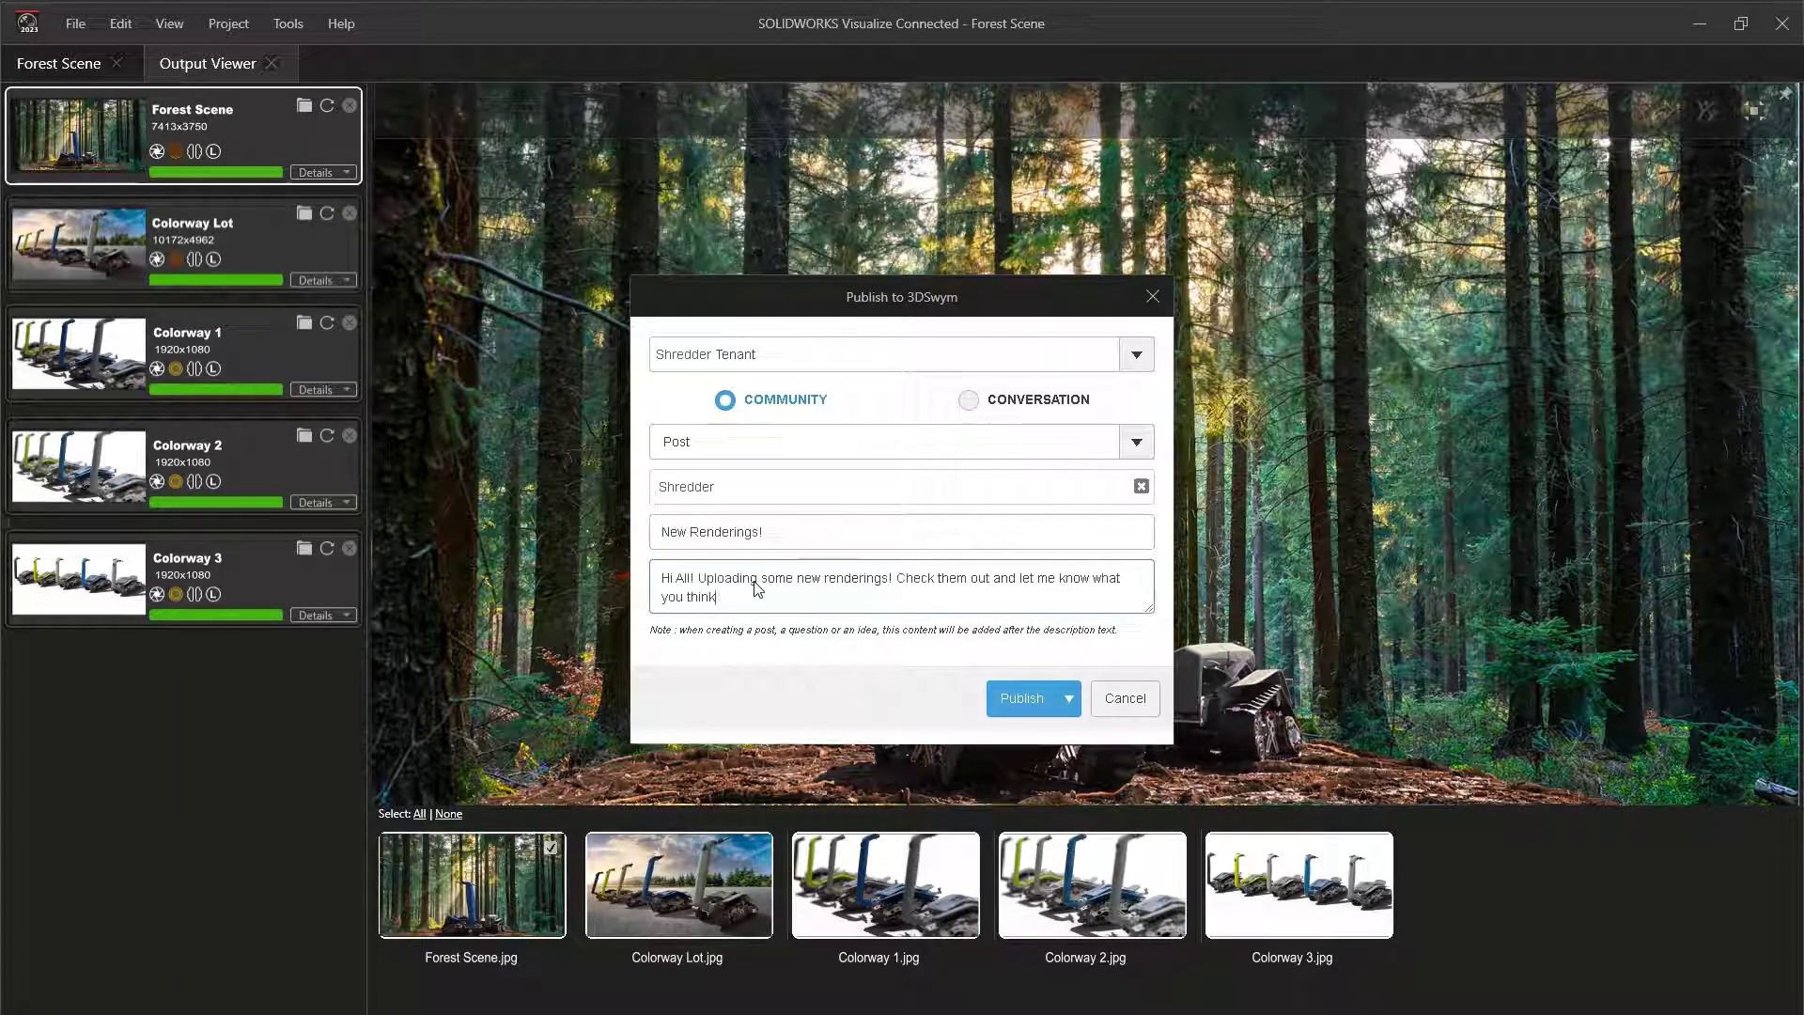